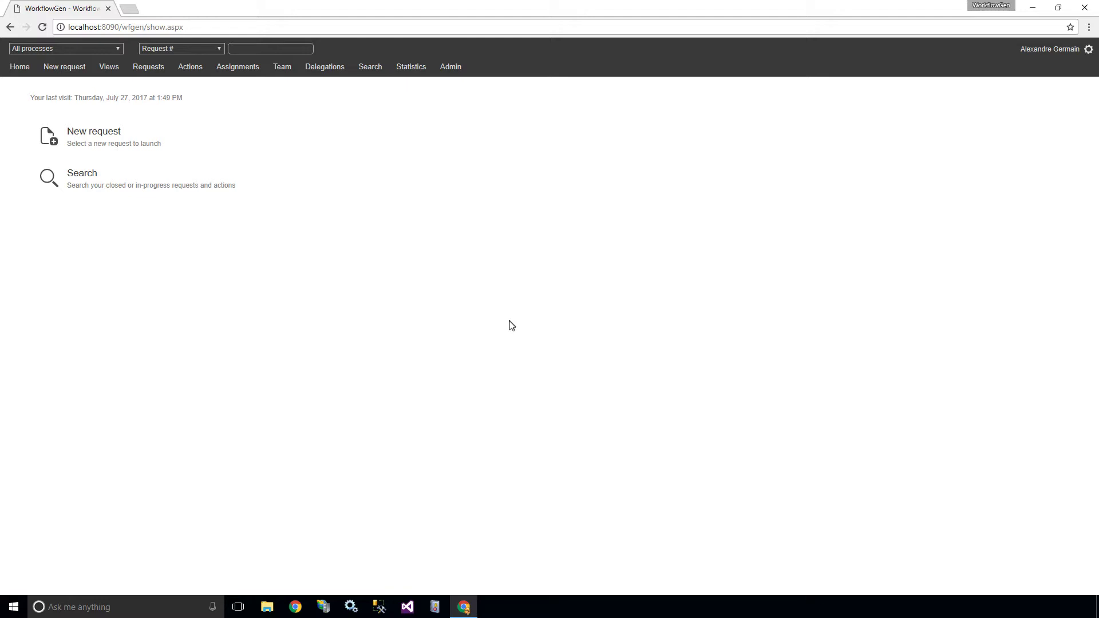
Step: Start a new process in the ACCOUNTING folder of the administration module, with the template set to None
left_click(452, 68)
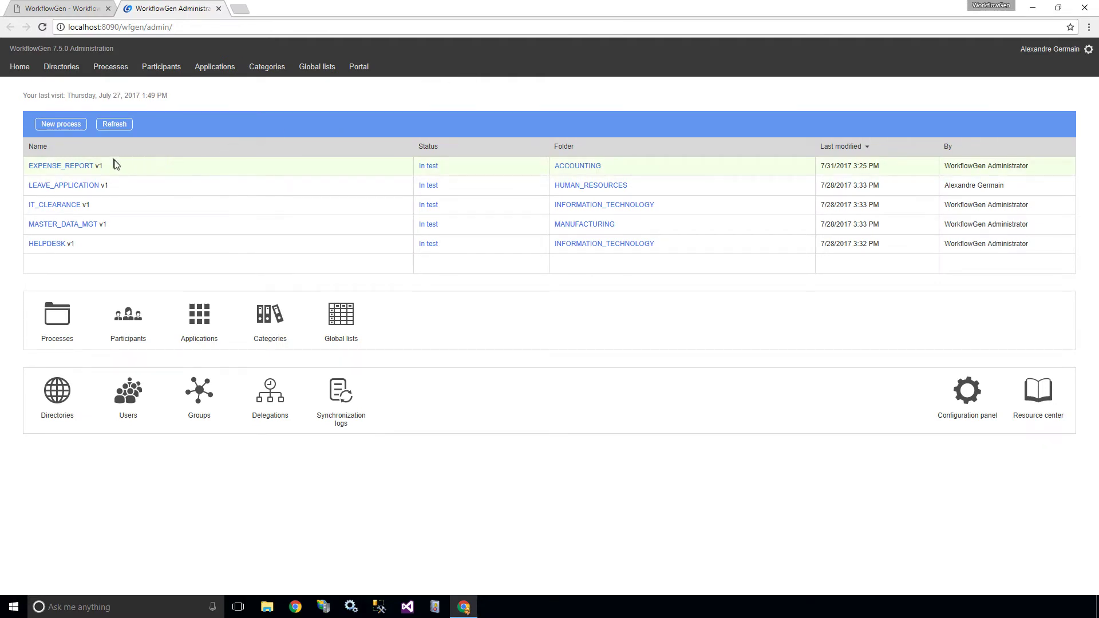
left_click(57, 319)
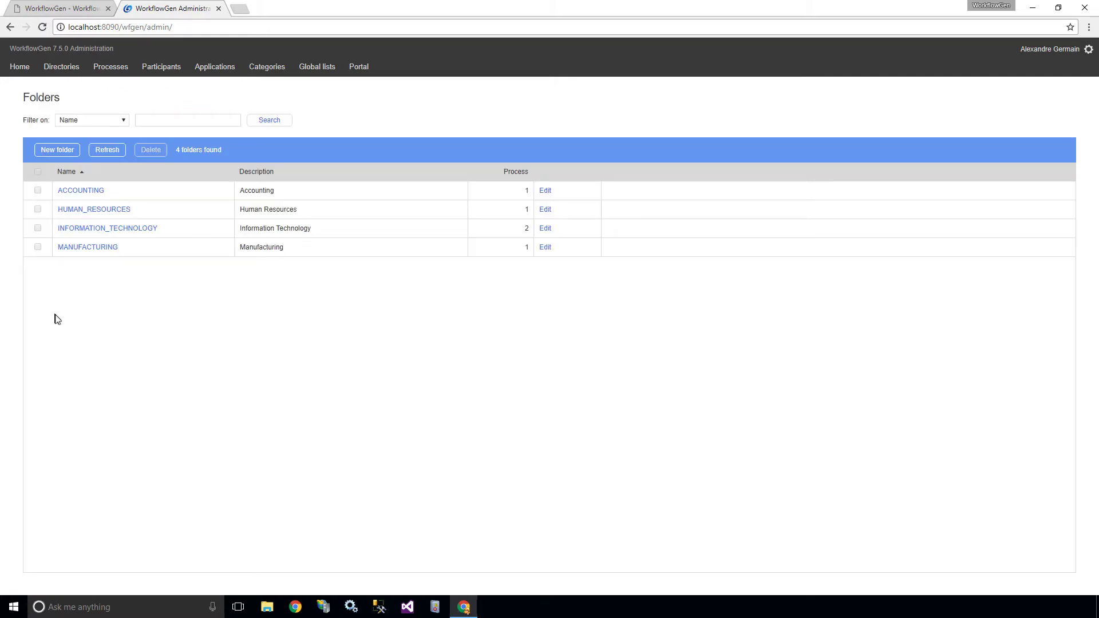
left_click(75, 192)
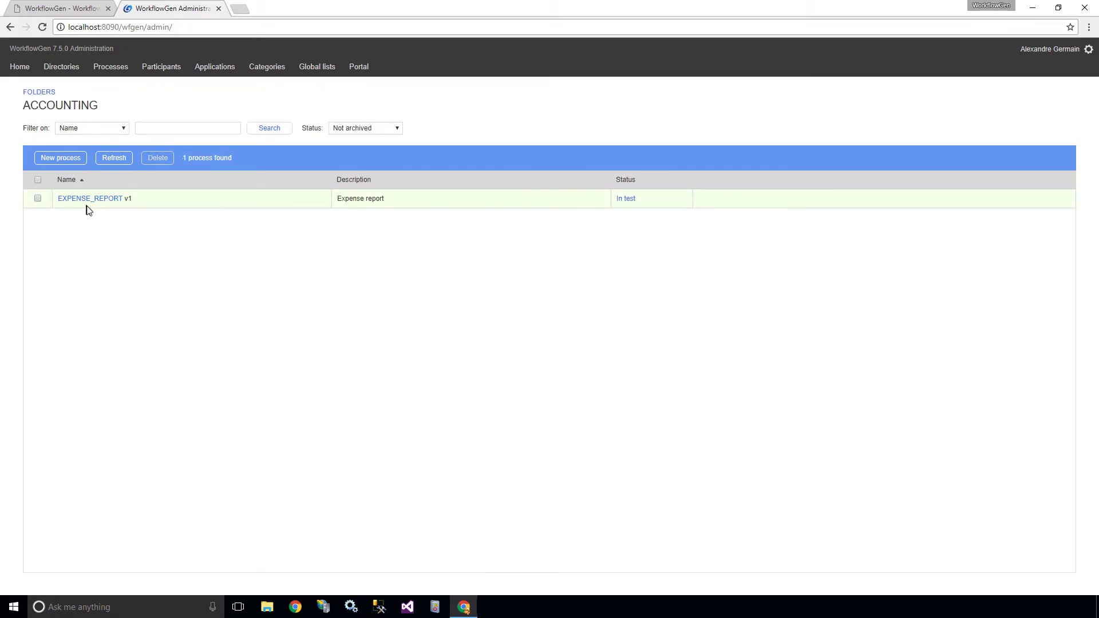
left_click(61, 158)
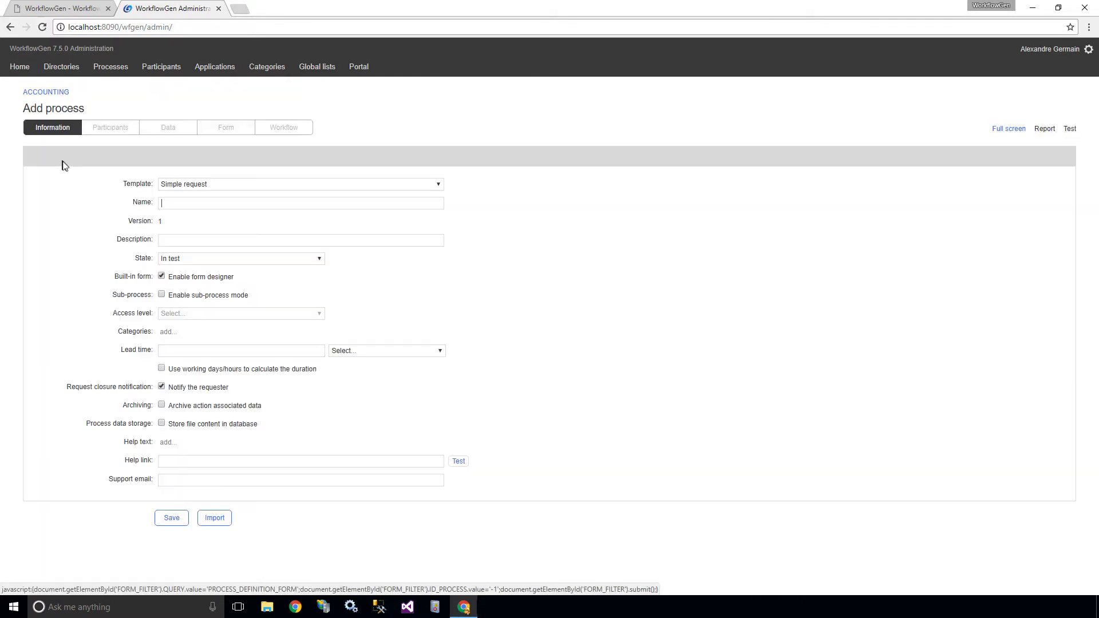
left_click(170, 184)
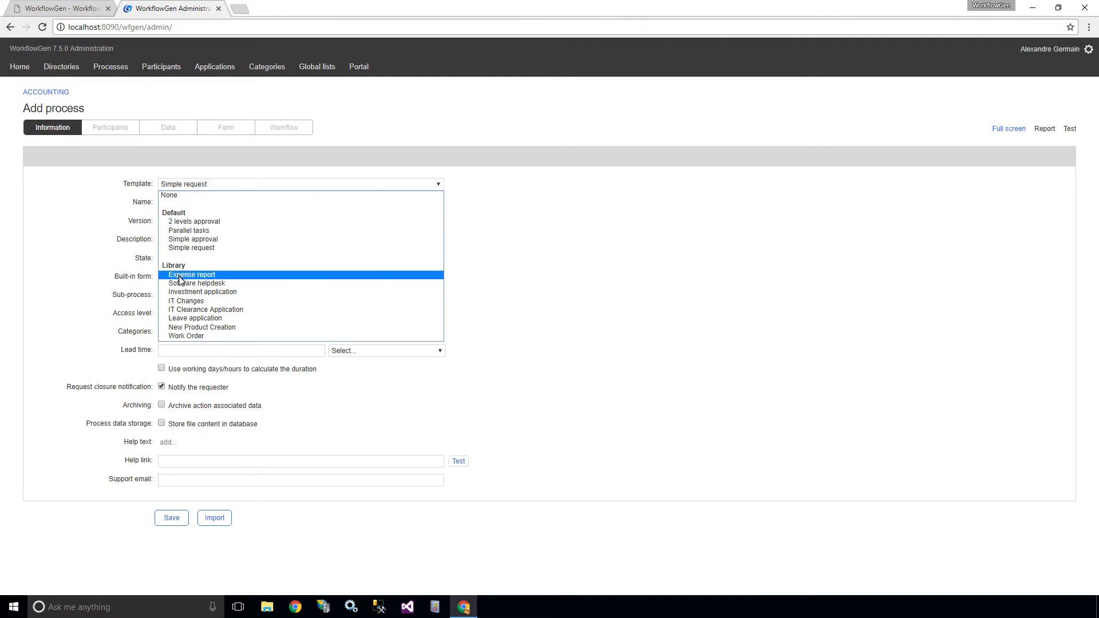
left_click(176, 196)
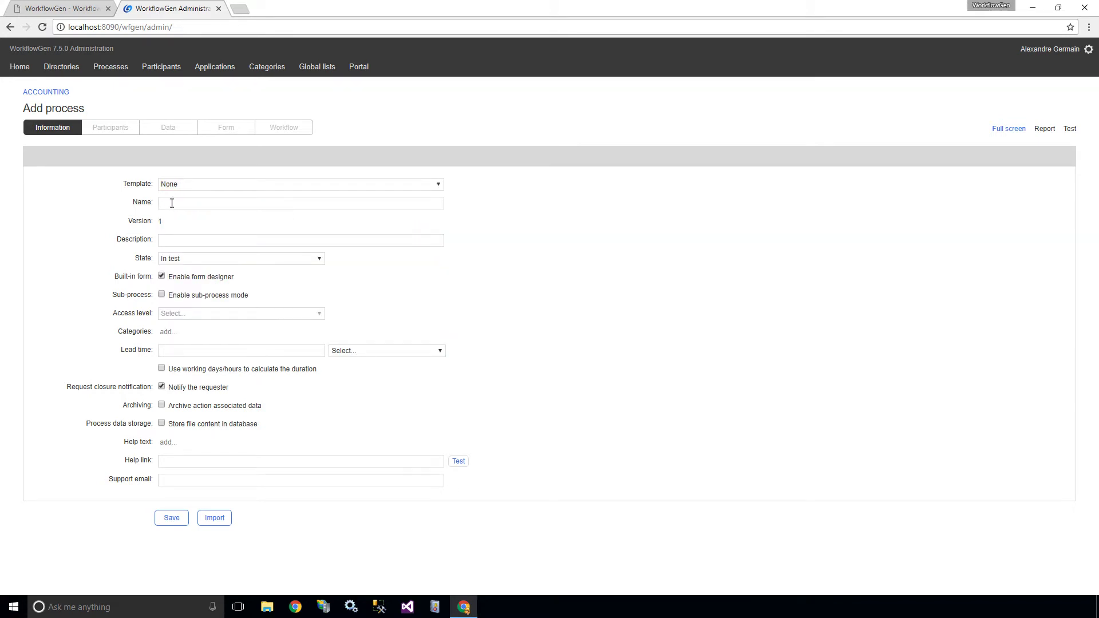
Step: Name the process INSURANCE_CLAIM, describe it as Insurance Claim, and save it
left_click(172, 203)
type("INS")
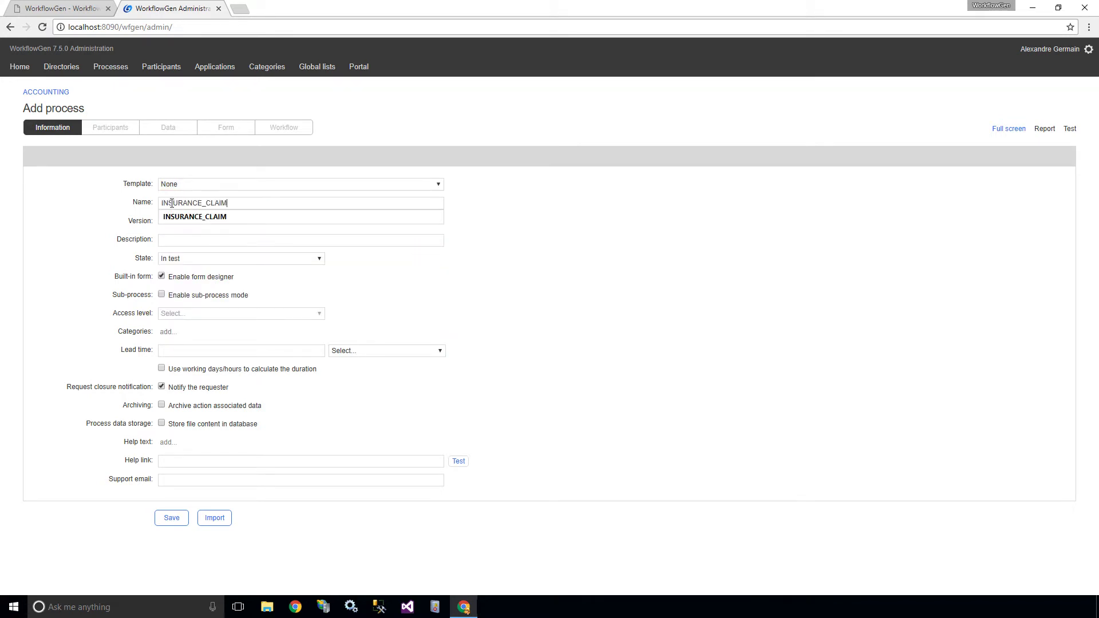
type("URANCE_CLAIM")
key("Tab")
type("Insu")
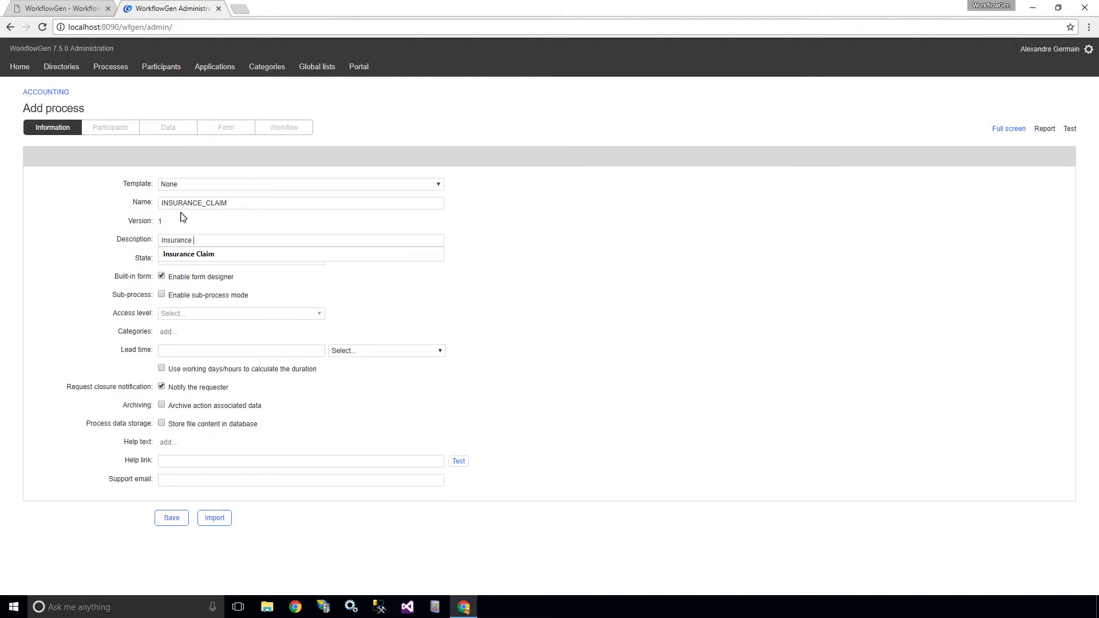
key("Tab")
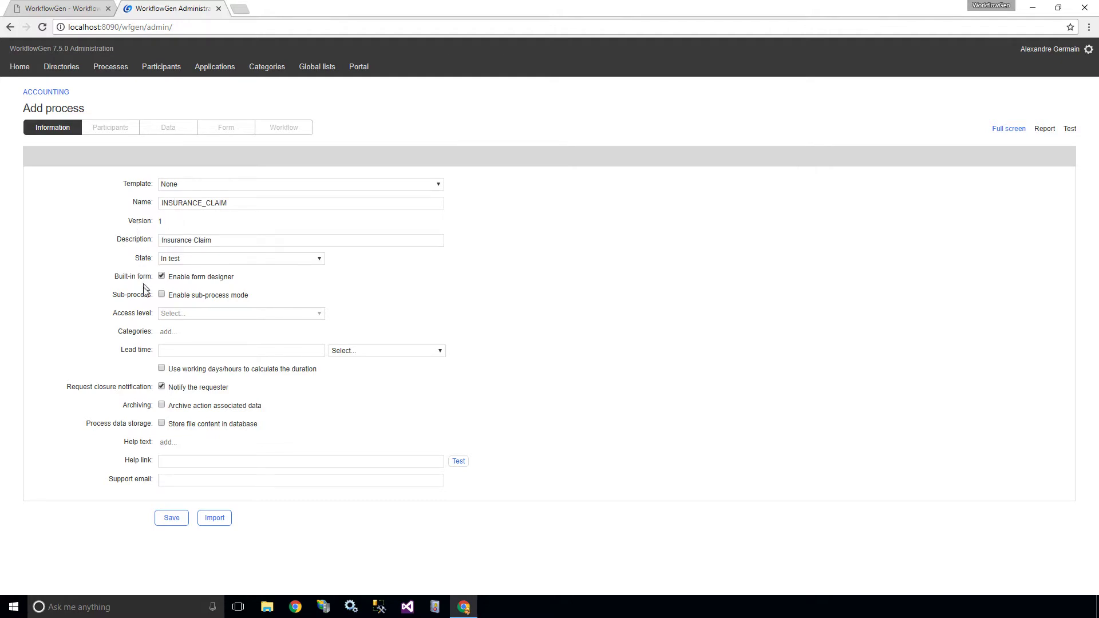
left_click(168, 515)
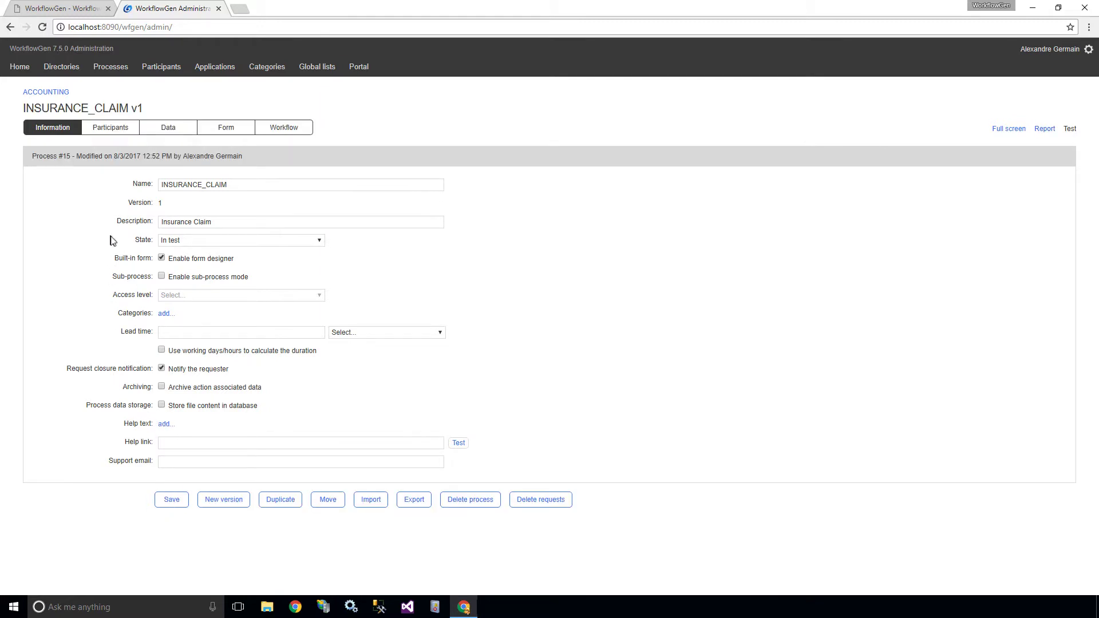
Step: Create a process-specific participant named REQUESTER, described as Requester, with the participant type A list of persons
left_click(112, 132)
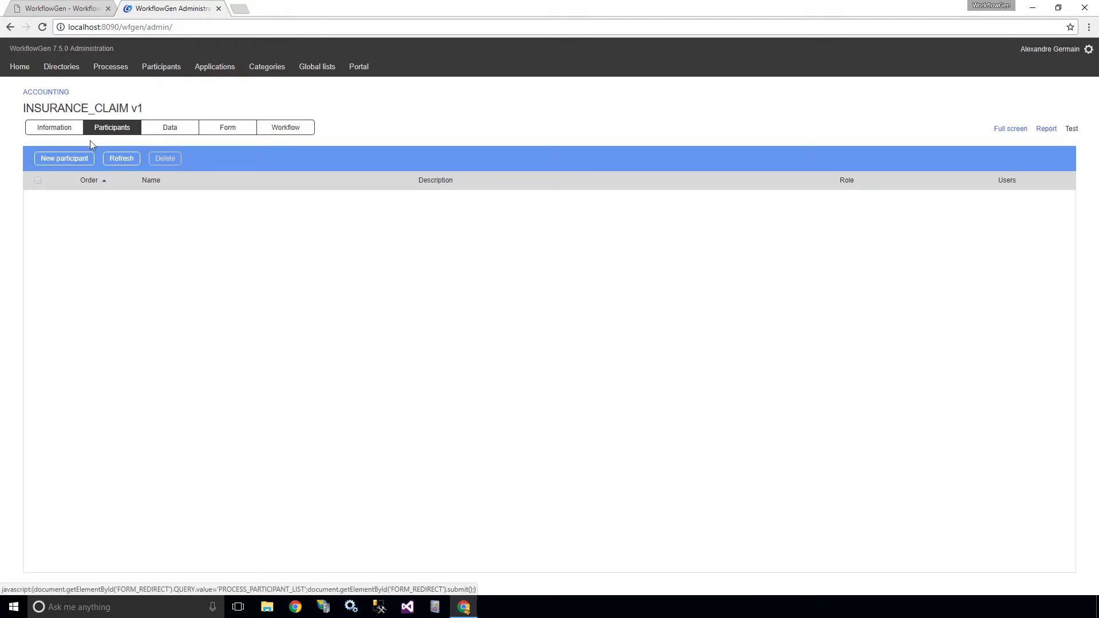
left_click(64, 161)
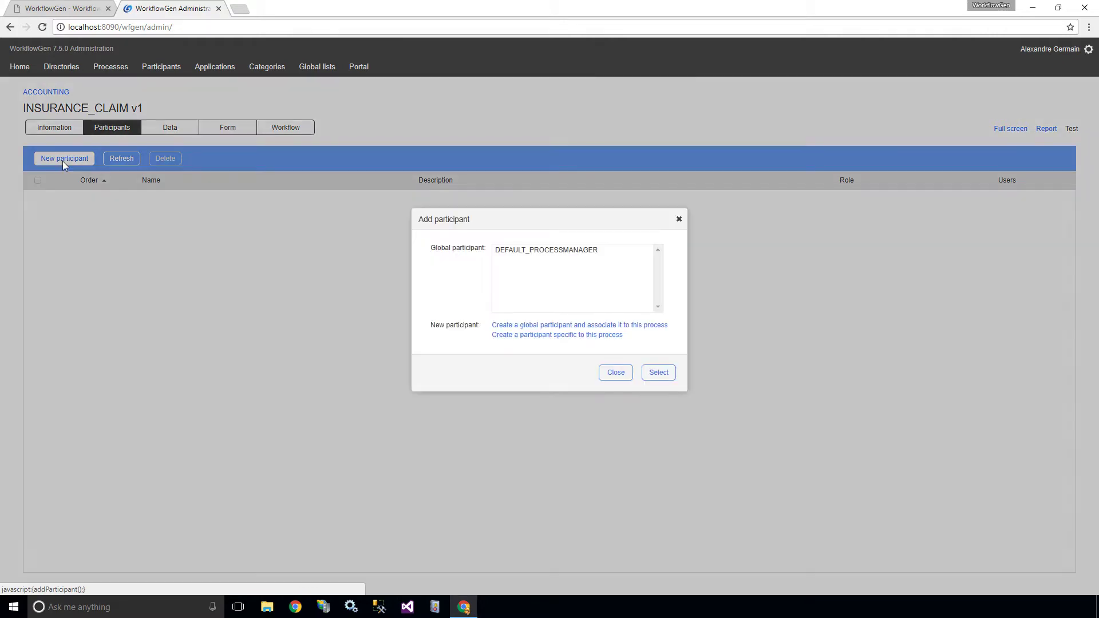
left_click(500, 335)
left_click(496, 190)
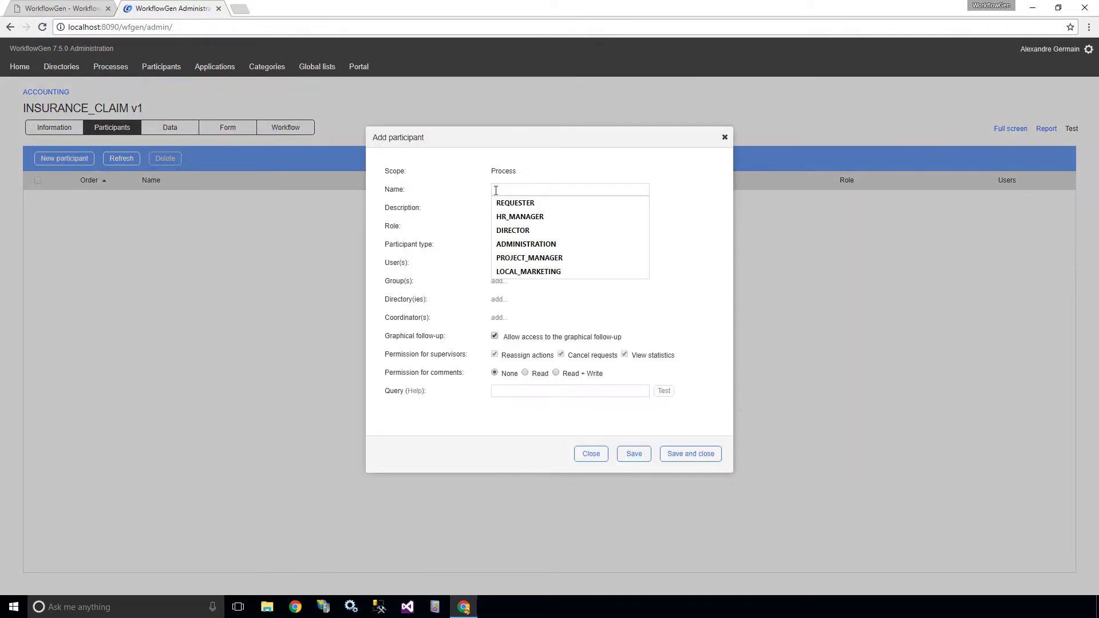
type("REQUESTER")
key("Tab")
type("Re")
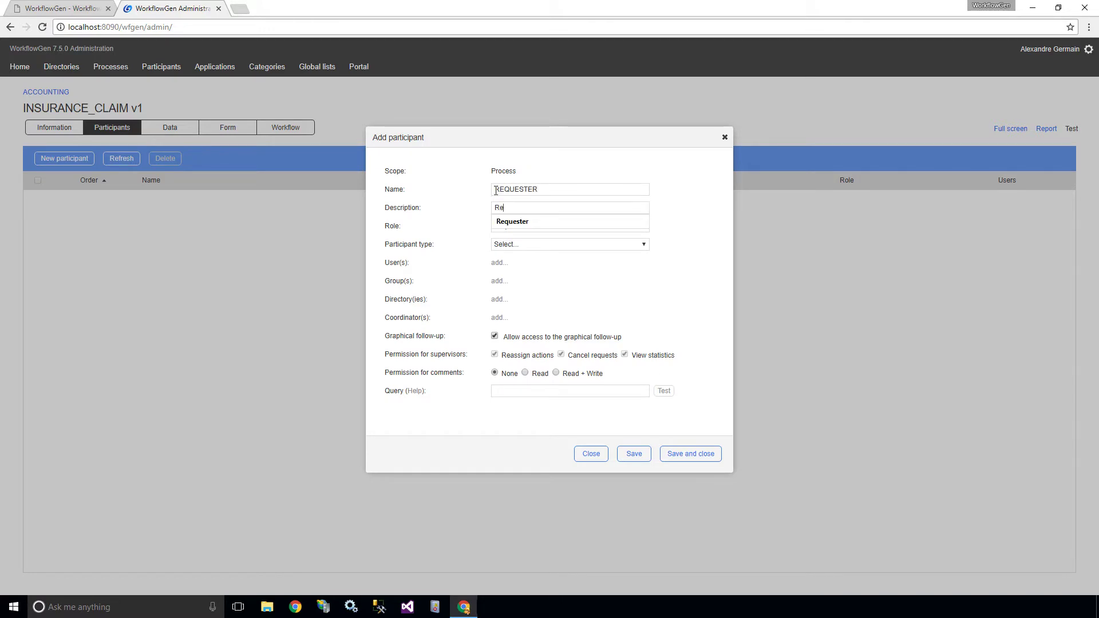
type("quester")
left_click(513, 245)
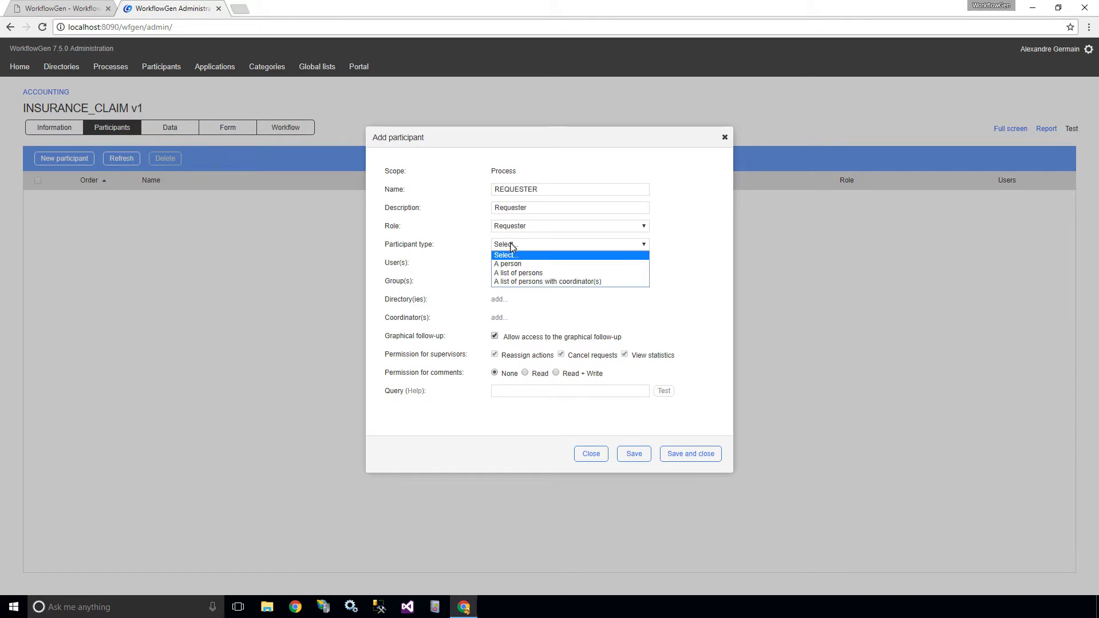
left_click(513, 273)
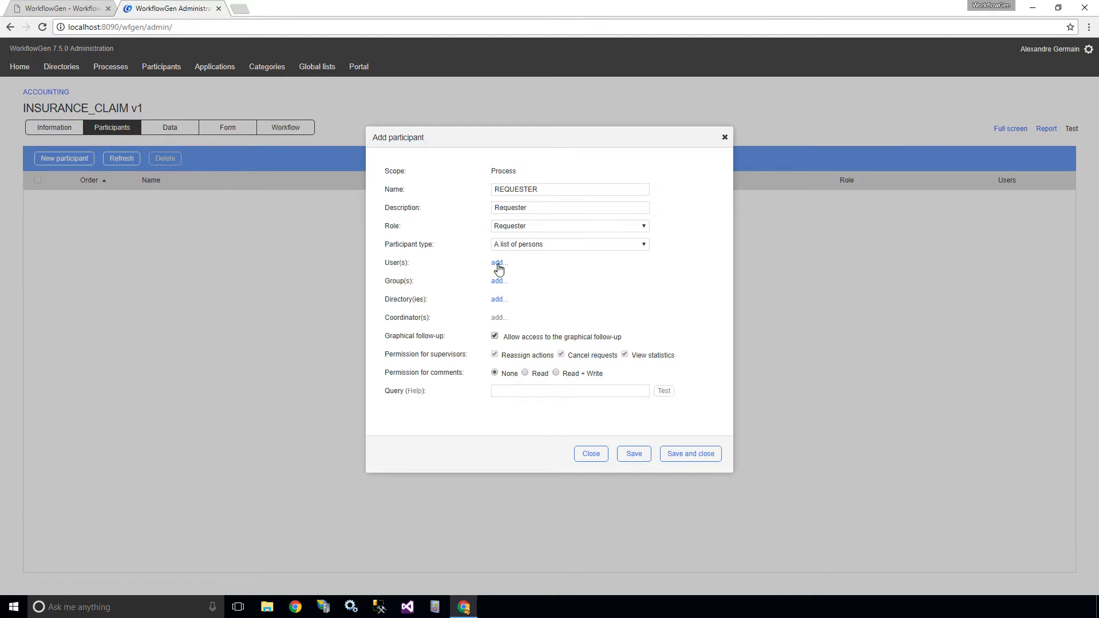
Step: Assign the sample requester user and the signed-in user's account to the REQUESTER participant and save it
left_click(498, 263)
left_click(435, 320)
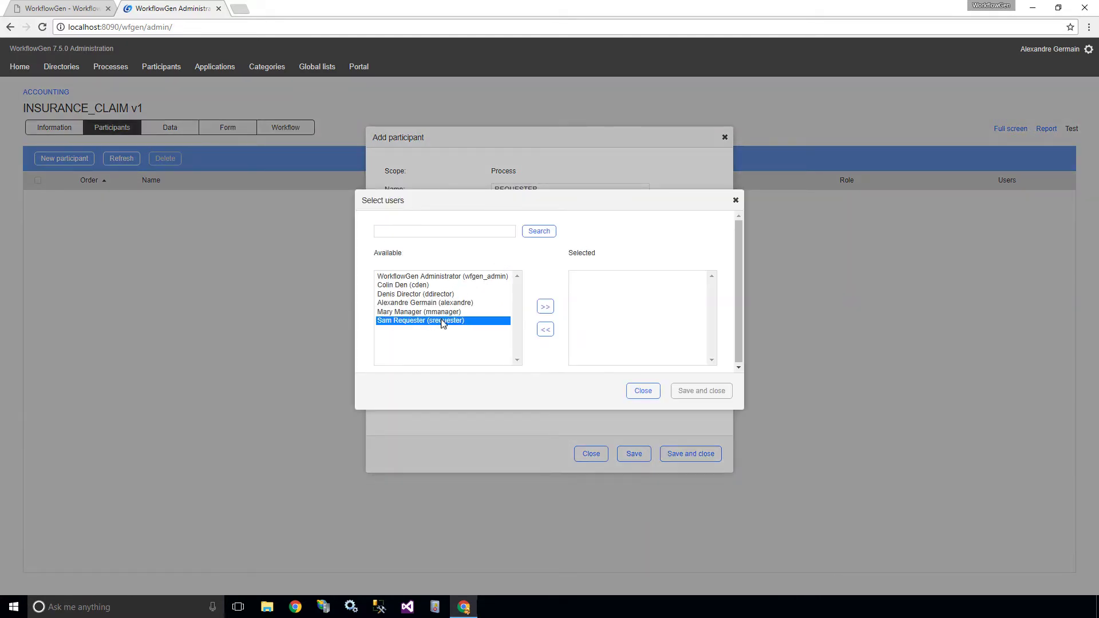
left_click(545, 308)
left_click(468, 303)
left_click(545, 308)
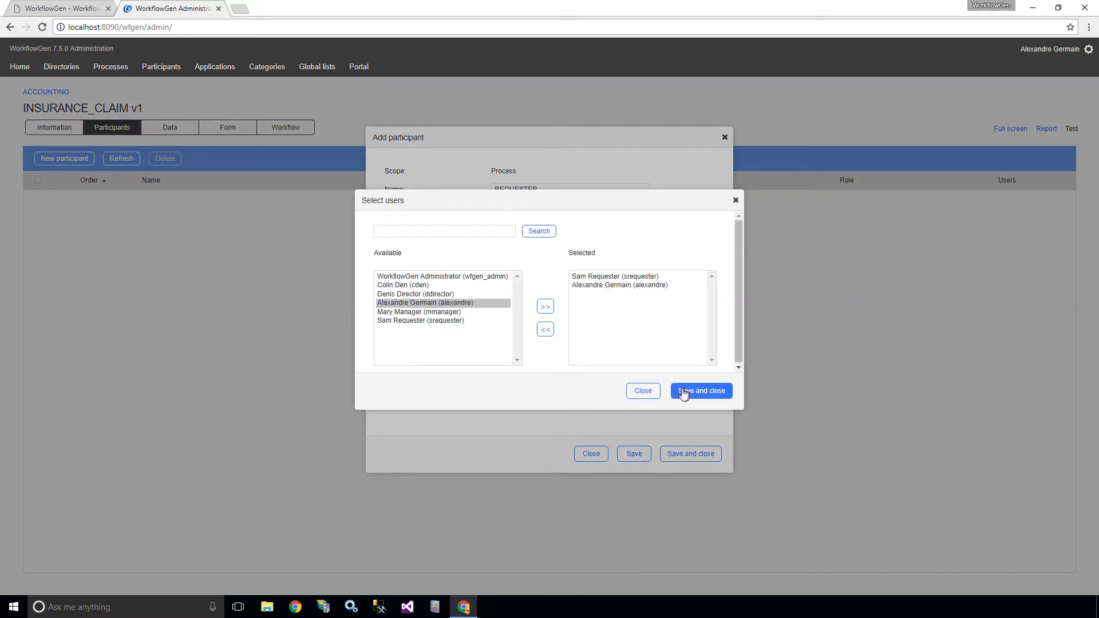
left_click(688, 393)
left_click(683, 455)
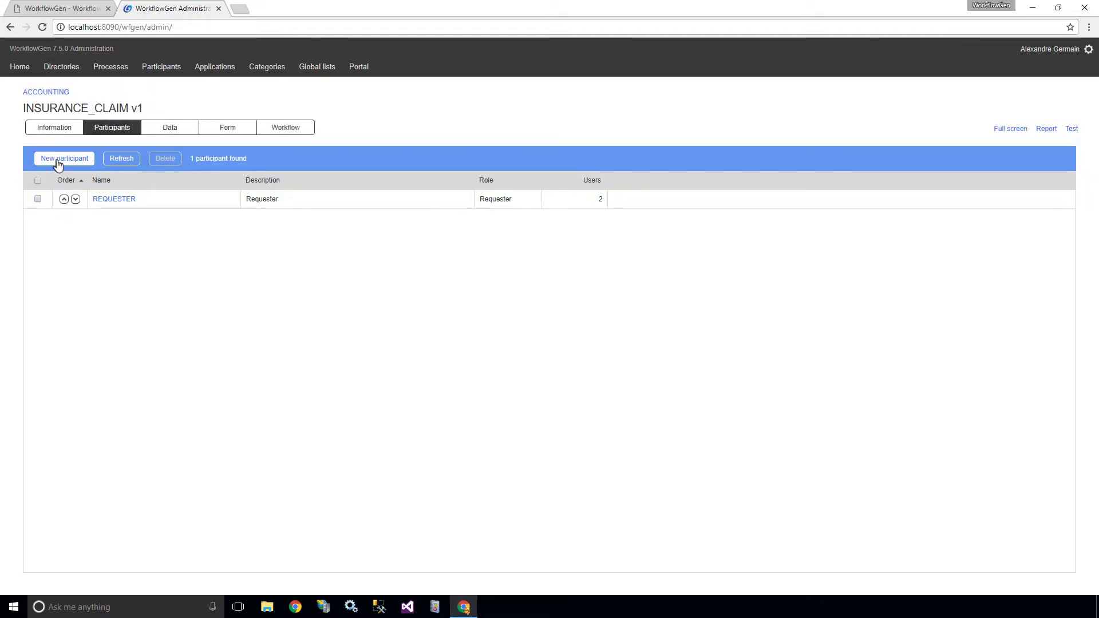
Step: Create a process-specific participant named APPROVER, described as Approver, and choose its participant type
left_click(58, 164)
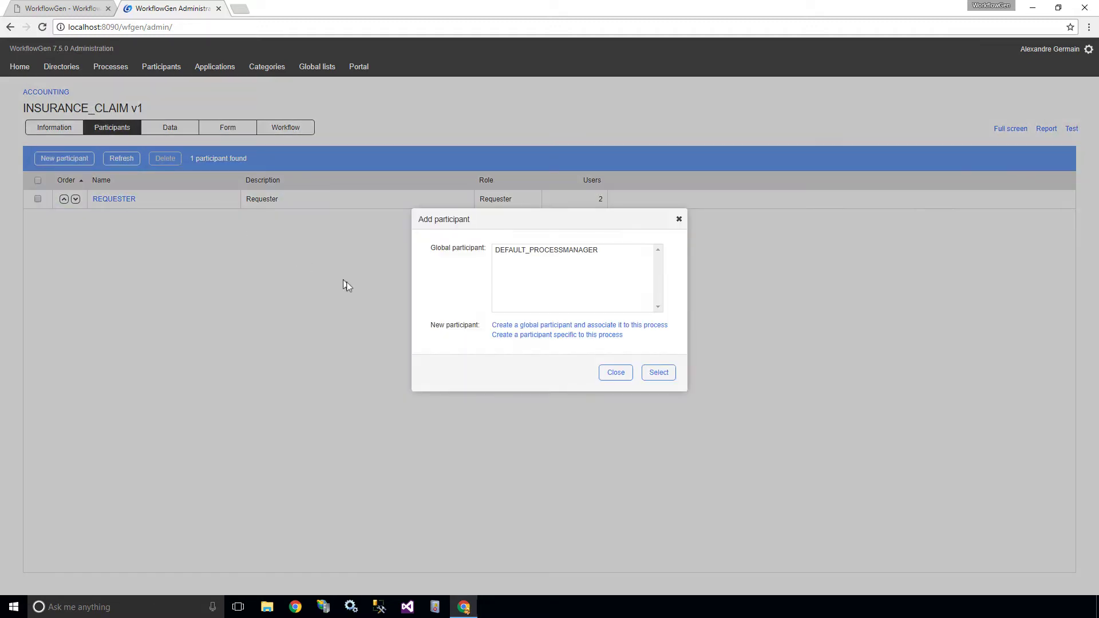
left_click(506, 338)
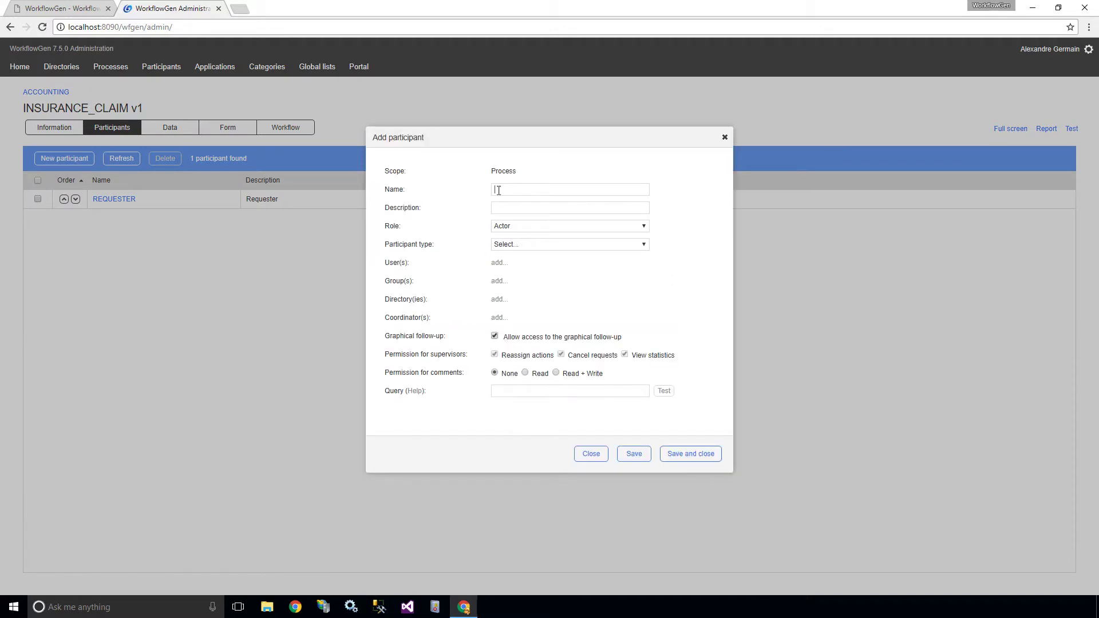
type("APPRO")
type("Approver")
left_click(522, 246)
left_click(504, 266)
Step: Assign the sample manager user and the signed-in user's account to the APPROVER participant and save it
left_click(499, 264)
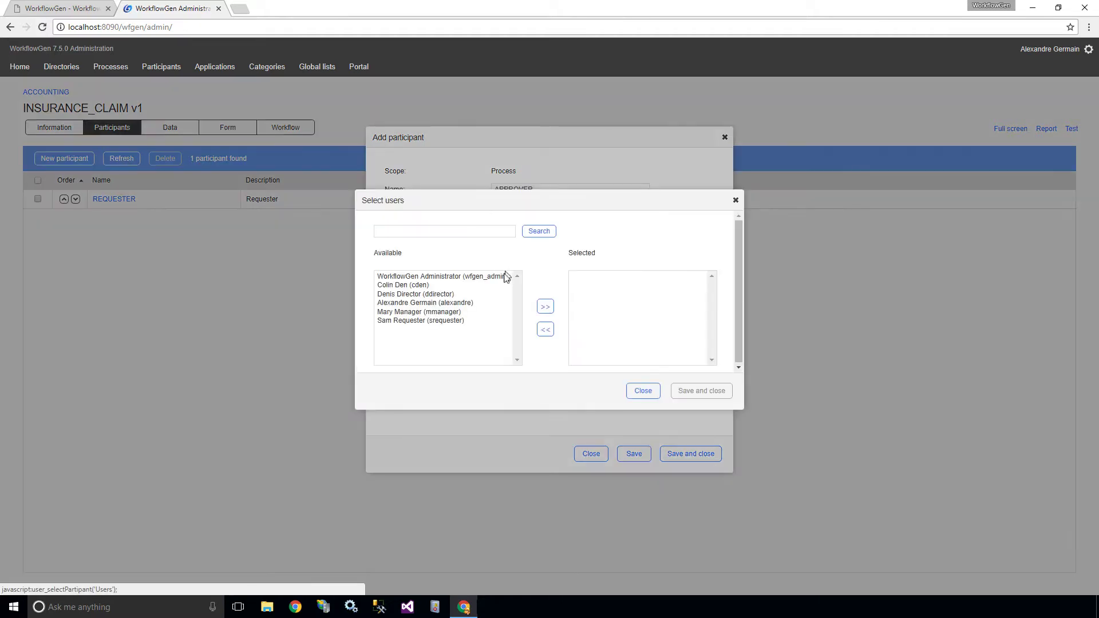
left_click(441, 312)
left_click(545, 307)
left_click(482, 303)
left_click(546, 308)
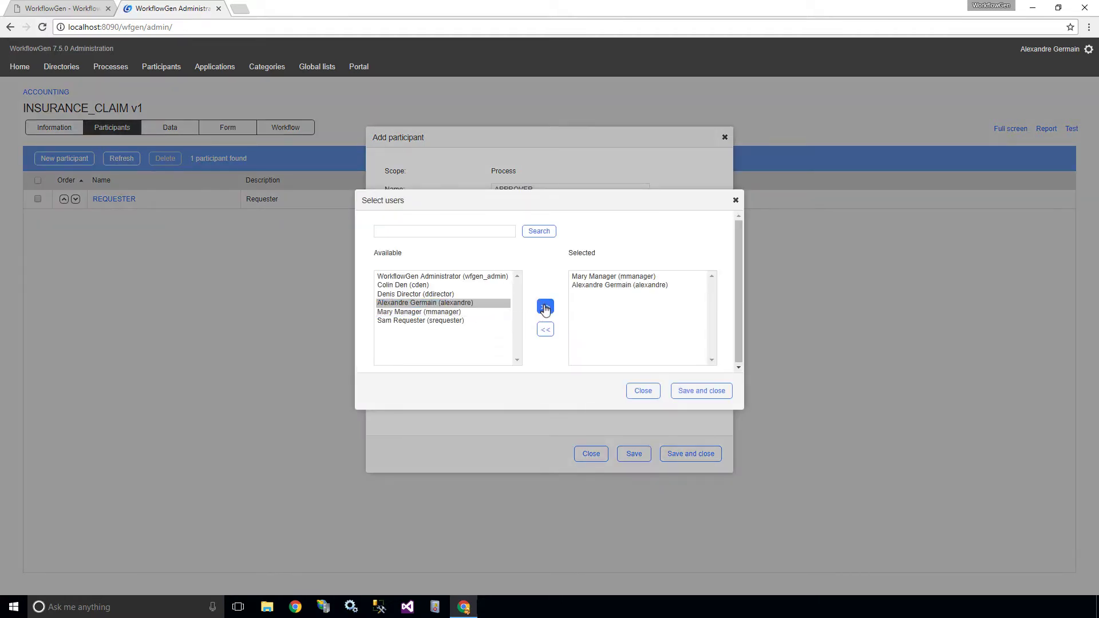
left_click(700, 390)
left_click(693, 453)
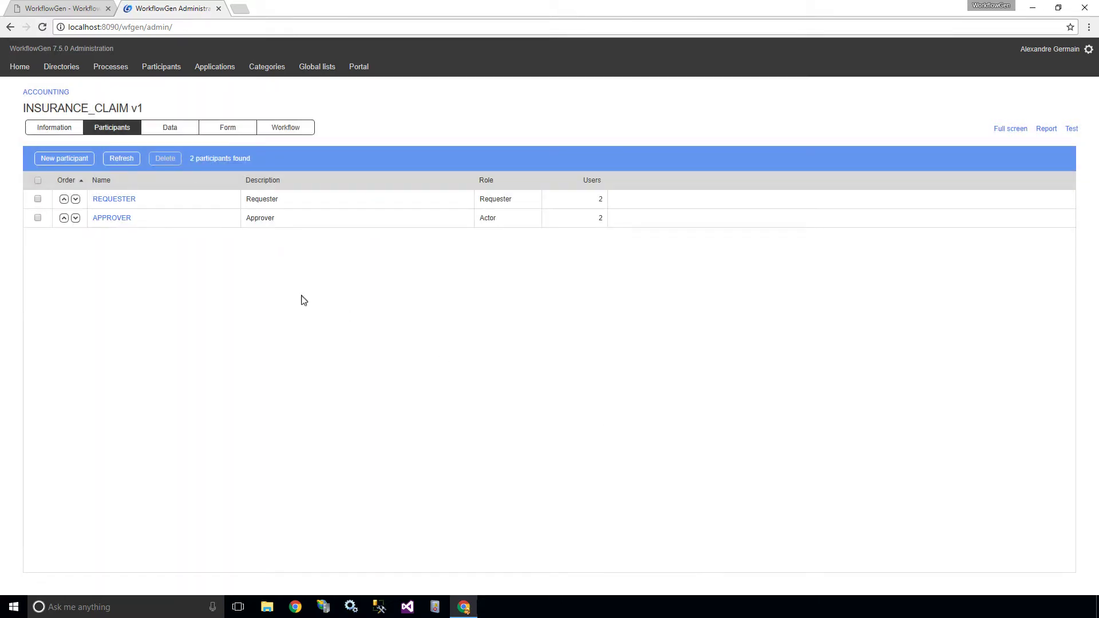
Step: Create a process-specific participant named ADMINISTRATION, described as Administration, with the participant type A list of persons
left_click(64, 158)
left_click(501, 334)
type("AD")
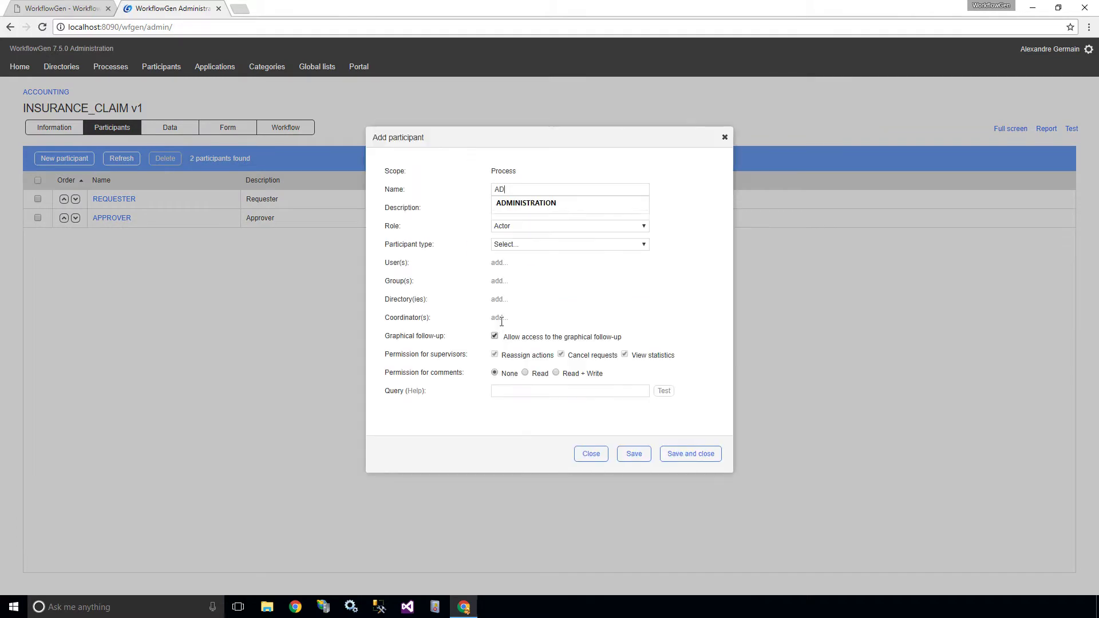
type("MINISTRATION")
key("Tab")
type("Administration")
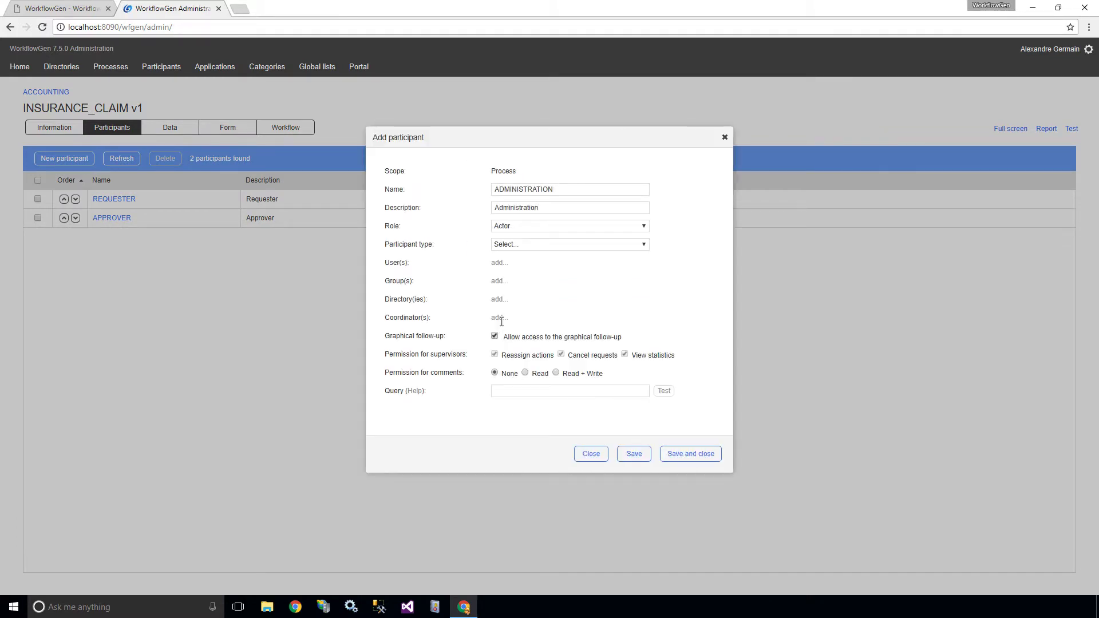
left_click(507, 245)
left_click(505, 273)
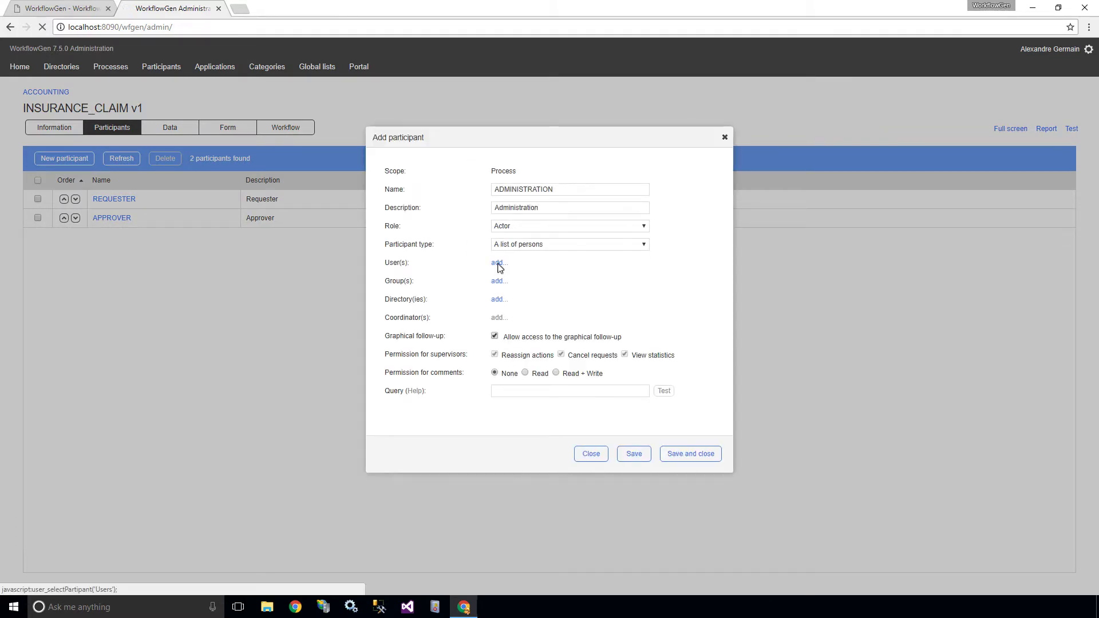
Step: Assign the sample director user and the signed-in user's account to the ADMINISTRATION participant
left_click(499, 263)
left_click(450, 294)
left_click(545, 307)
left_click(487, 303)
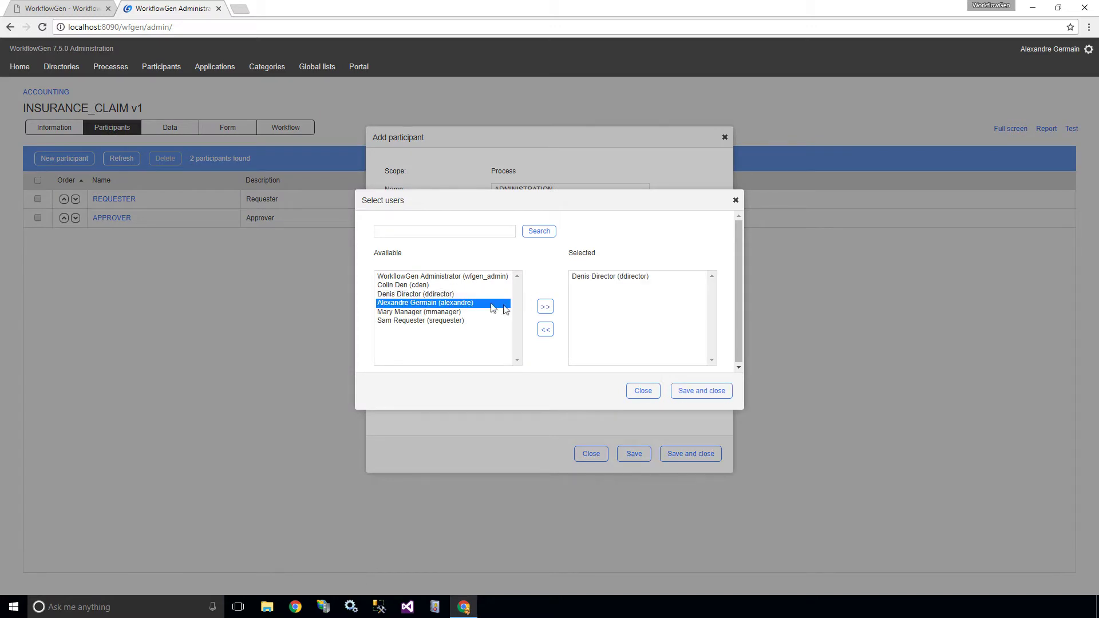
left_click(545, 307)
left_click(700, 391)
Step: Set the ADMINISTRATION participant's role to Process supervisor and save the participant
left_click(559, 226)
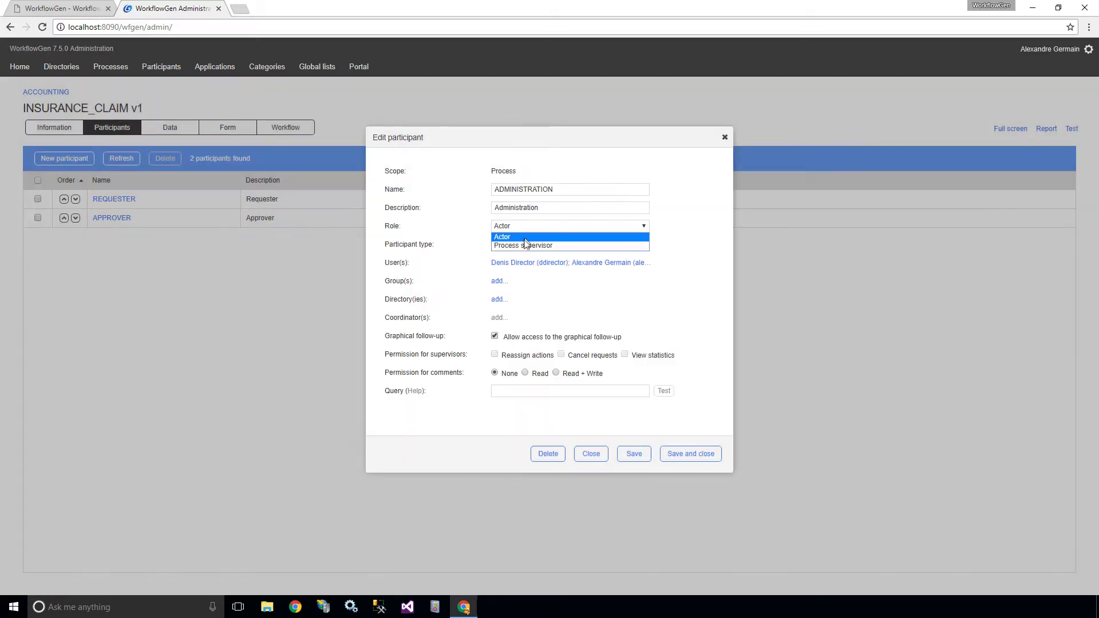
left_click(526, 246)
left_click(687, 454)
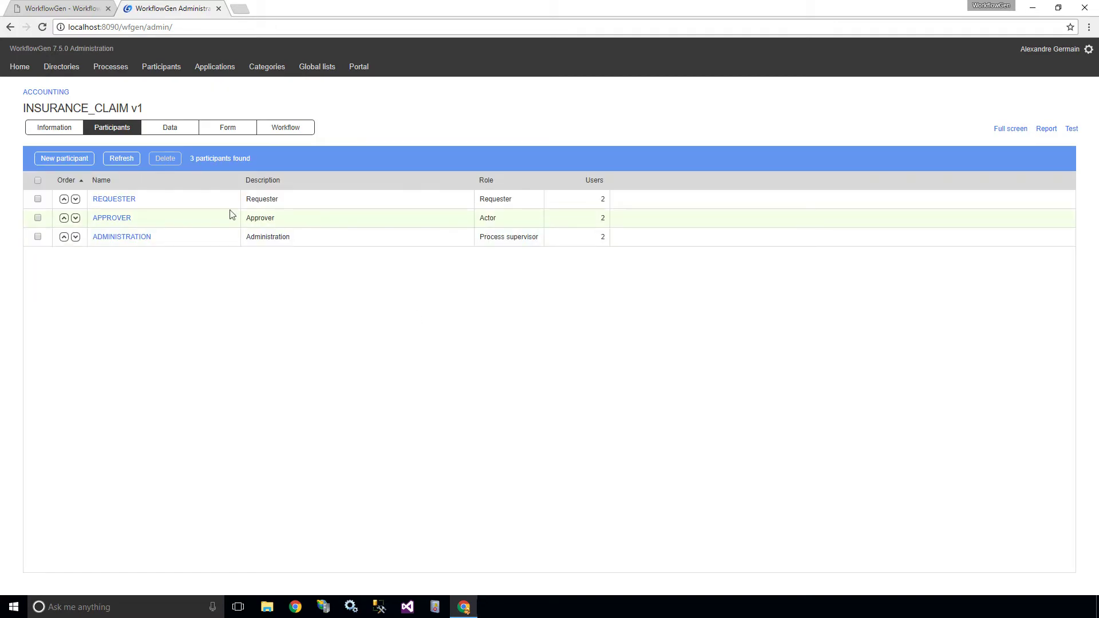
Step: Display vertical participant swimlanes in the workflow and place an EFORMASPX application action in the Requester lane
left_click(279, 135)
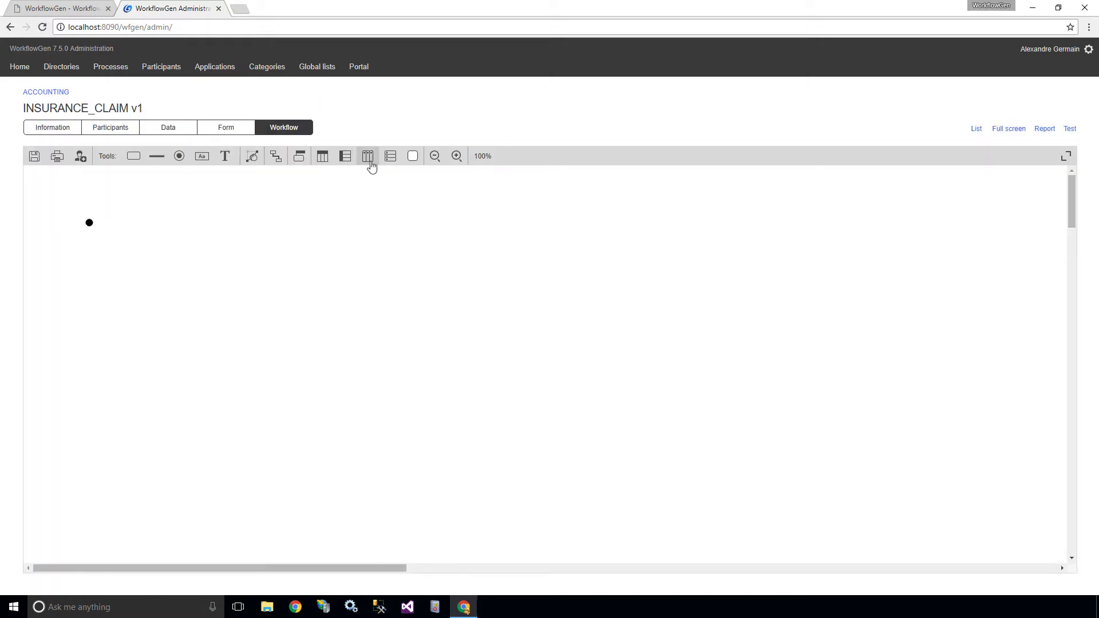
left_click(370, 163)
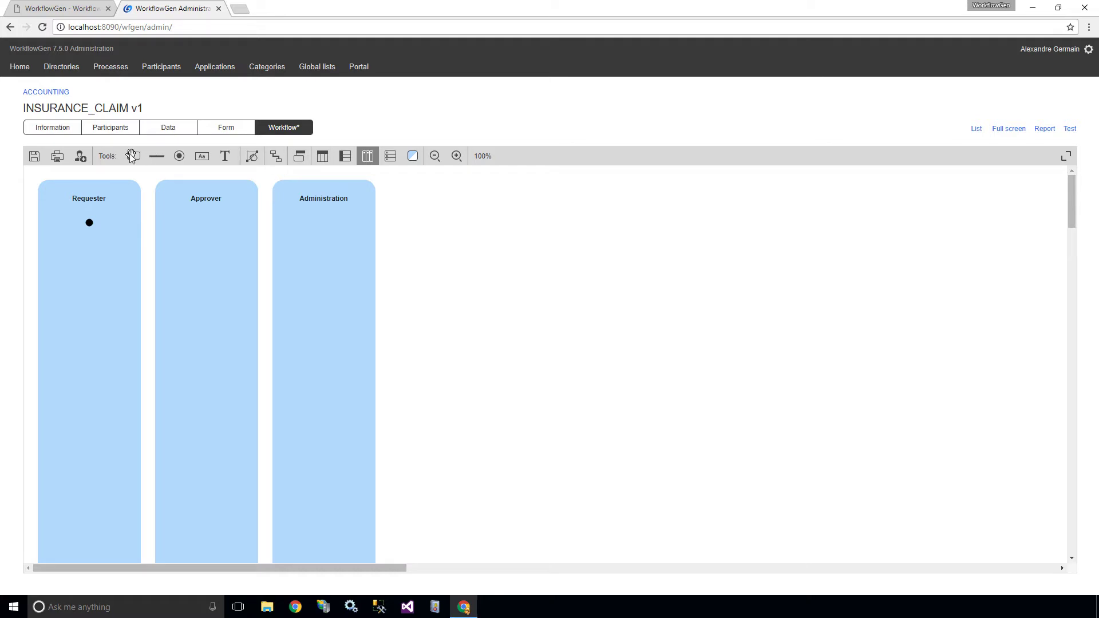
left_click_drag(133, 158, 66, 253)
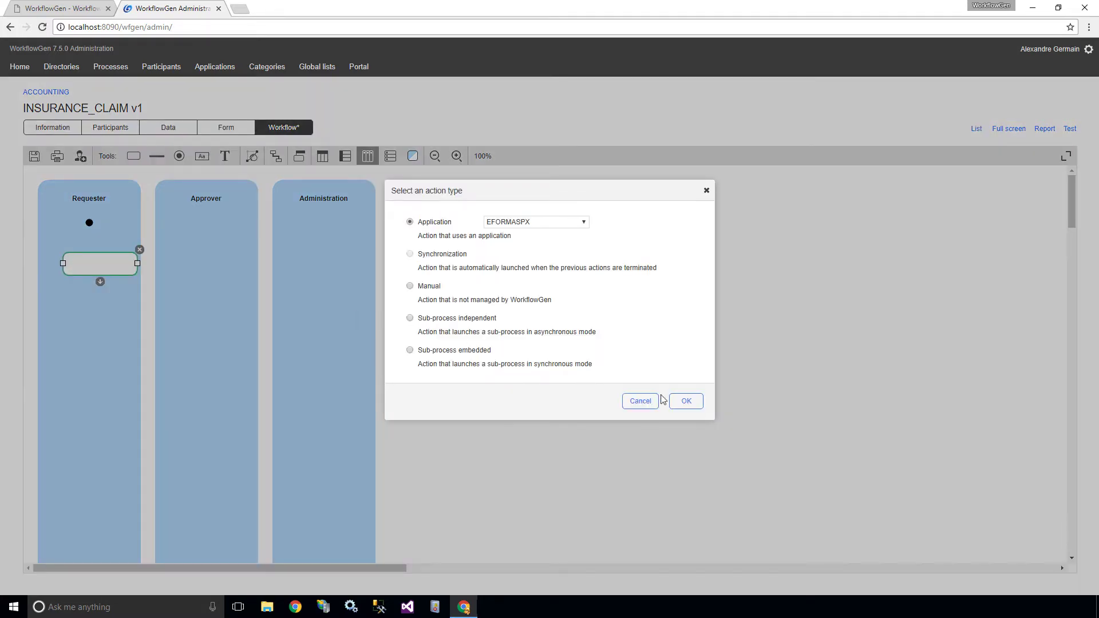
left_click(686, 402)
Step: Name the Requester action INITIATES, describe it as Initiates Insurance Claim, assign it automatically to the requester, and save it
left_click(445, 207)
type("INITIATE")
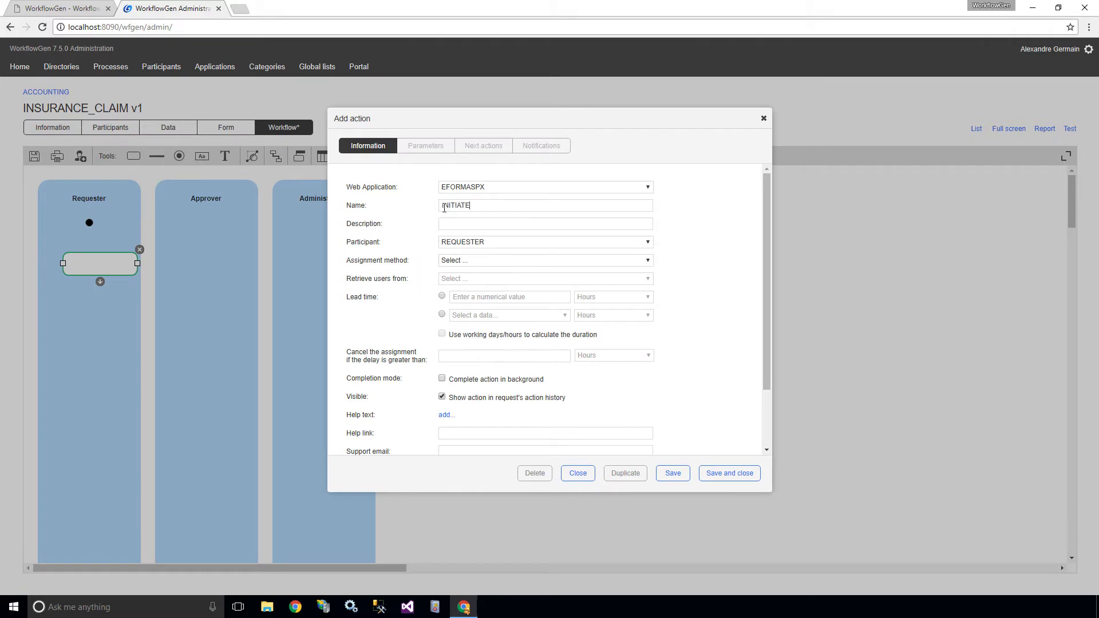
type("Initiates Insurance Claim")
left_click(461, 261)
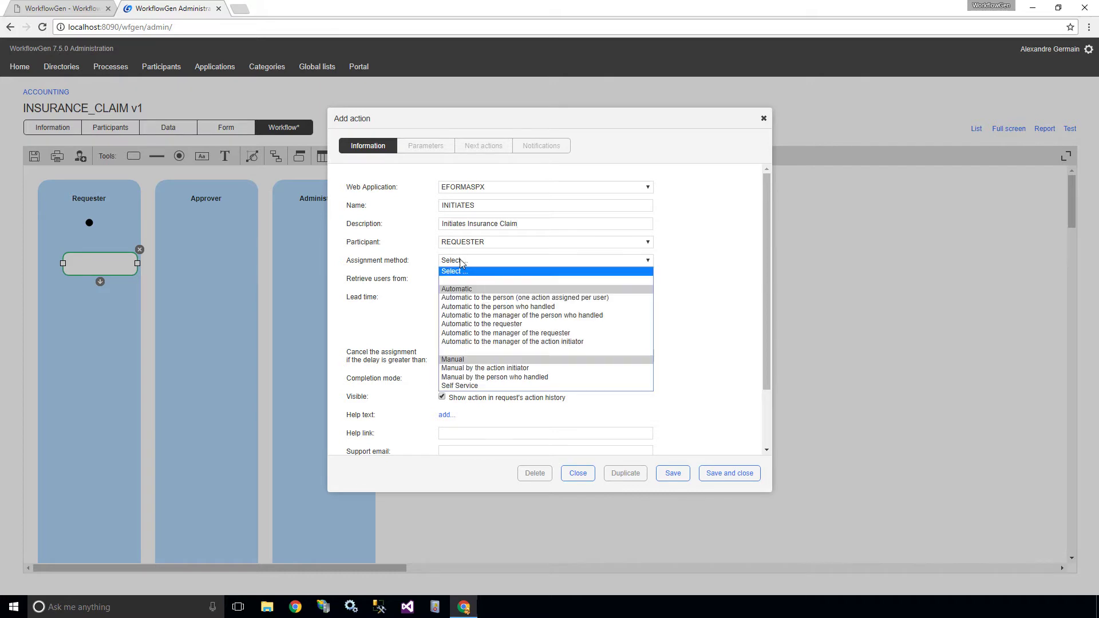
left_click(472, 325)
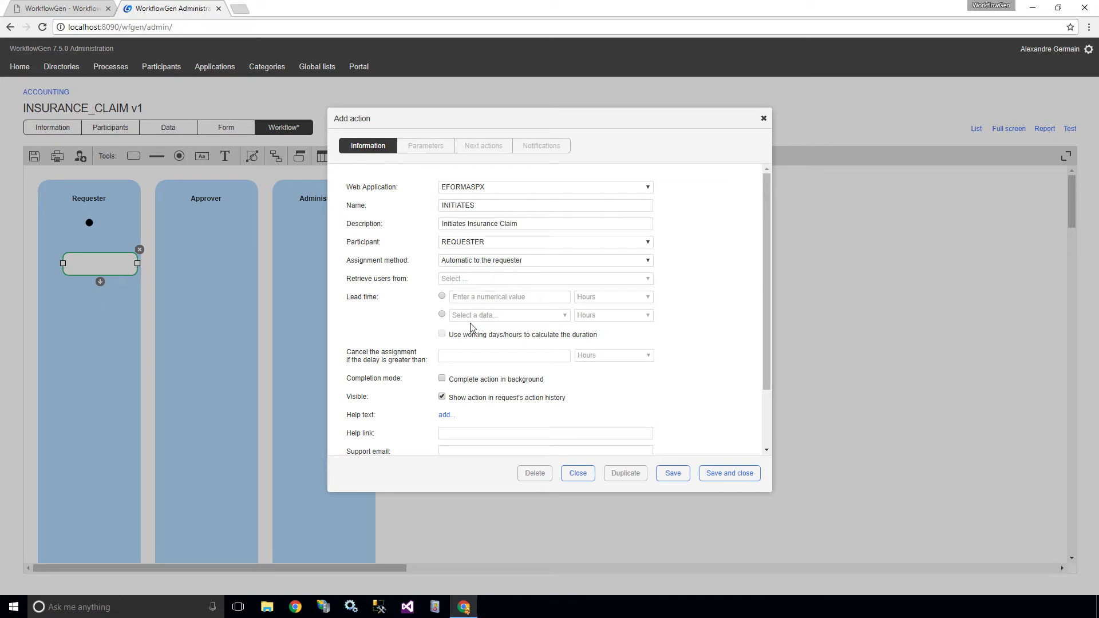
left_click(714, 471)
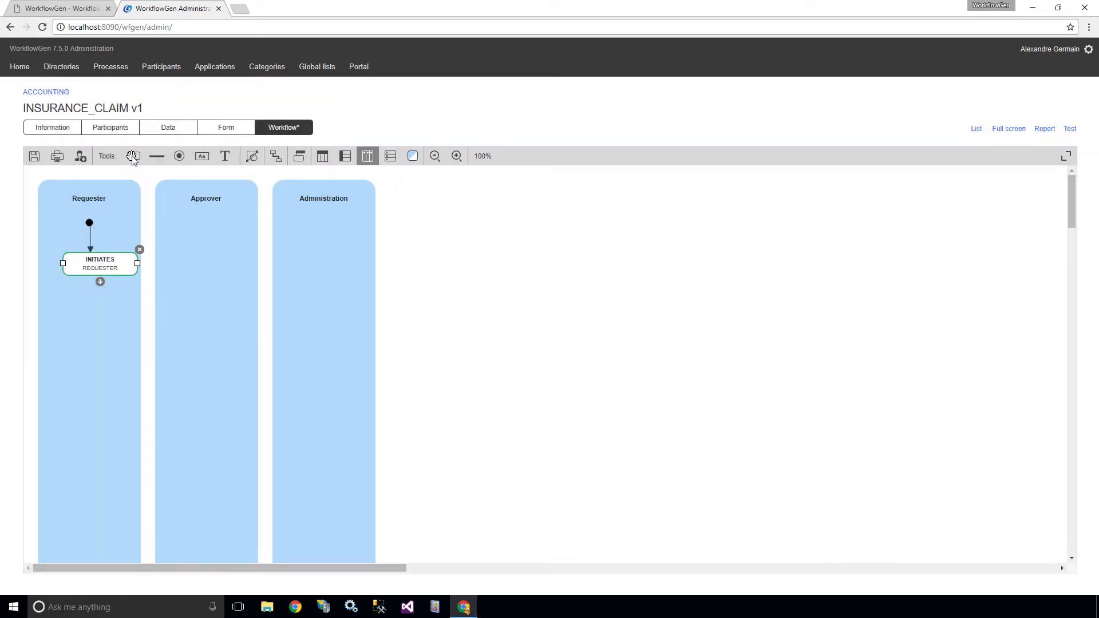
Step: Add an EFORMASPX application action in the Approver lane, named APPROVAL with the description Approval Insurance Claim
left_click(179, 280)
left_click(171, 287)
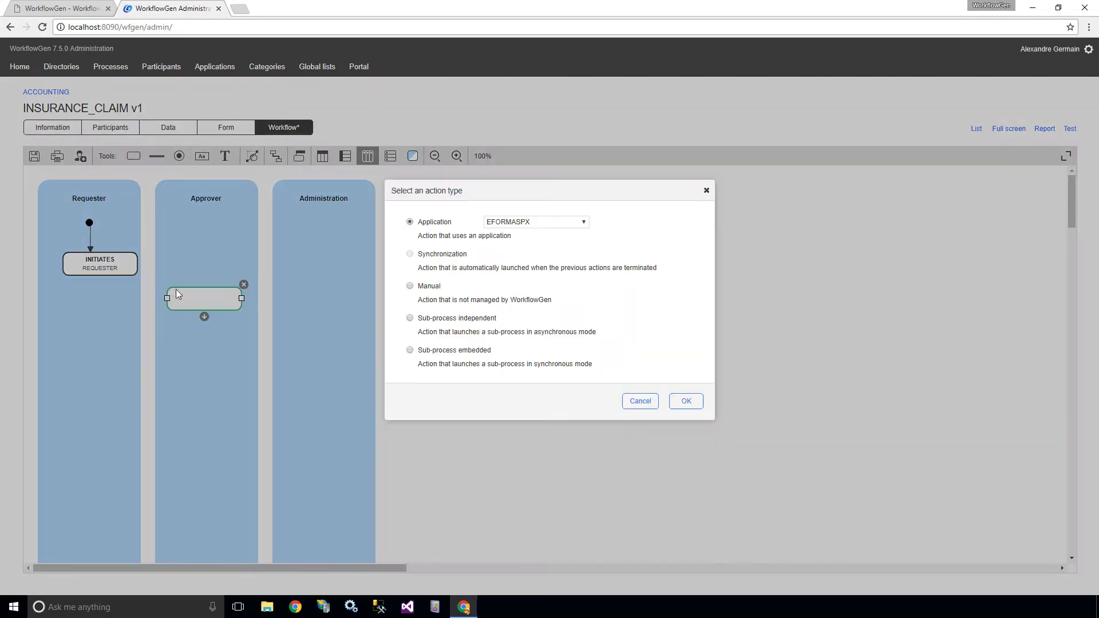
left_click(689, 402)
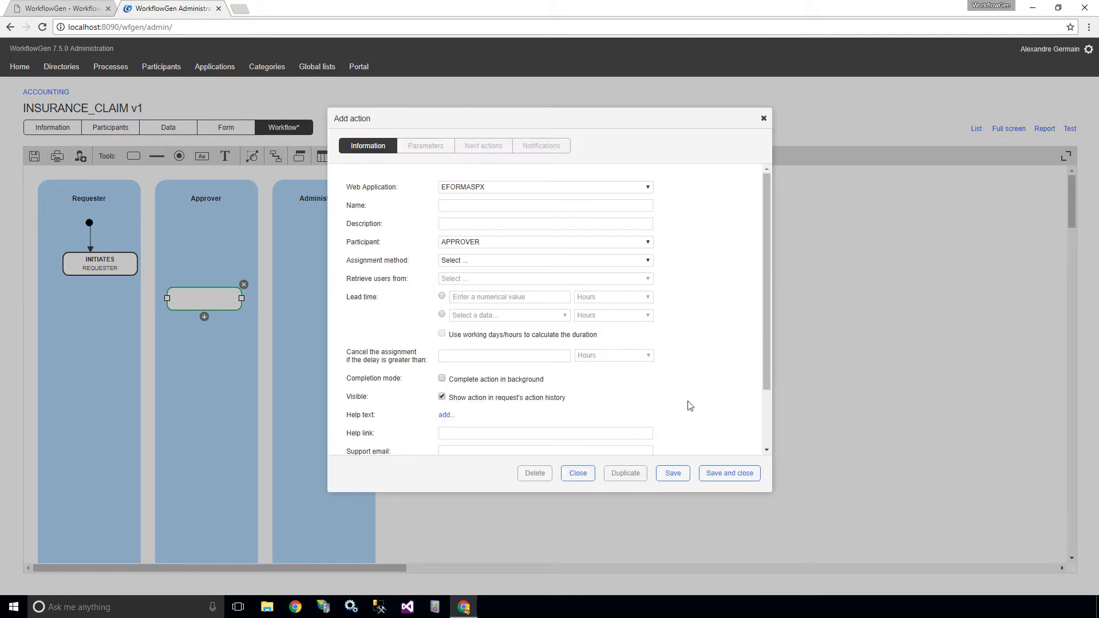
type("APPROVAL")
key("Tab")
type("App")
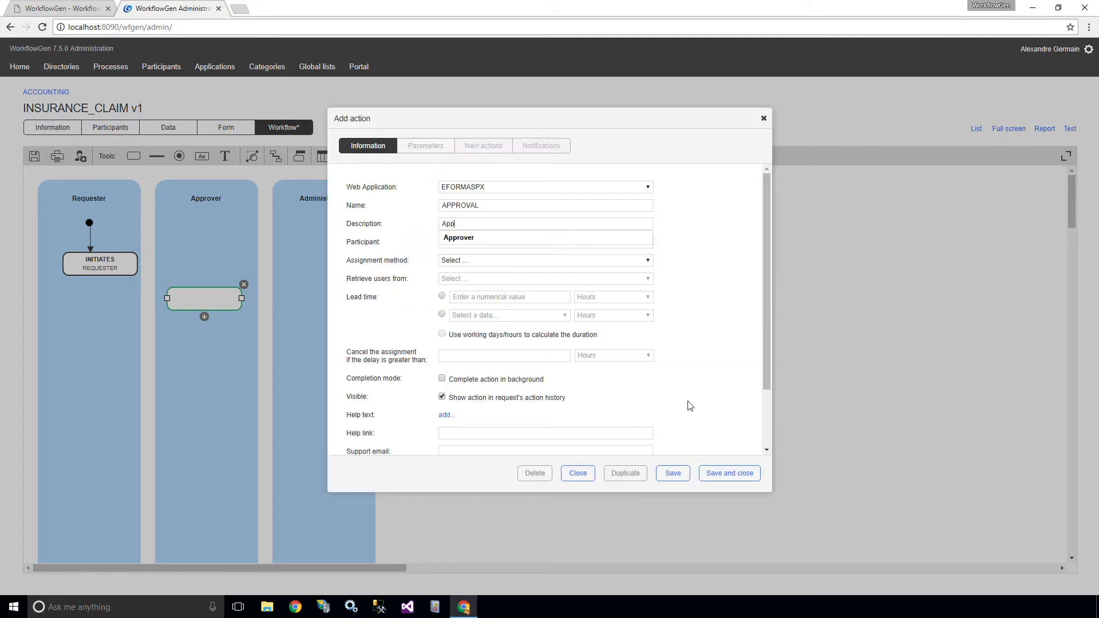
type("roval Insurance Clai")
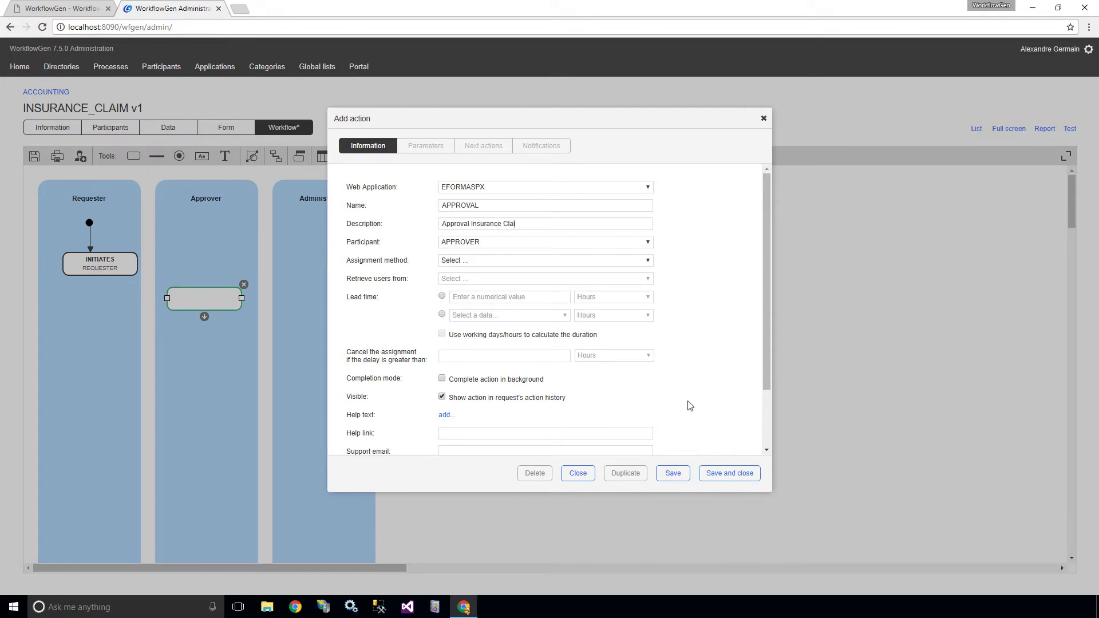
type("m")
Step: Set the APPROVAL action's assignment method to Self Service, define a numerical lead time with its unit, and save the action
left_click(446, 263)
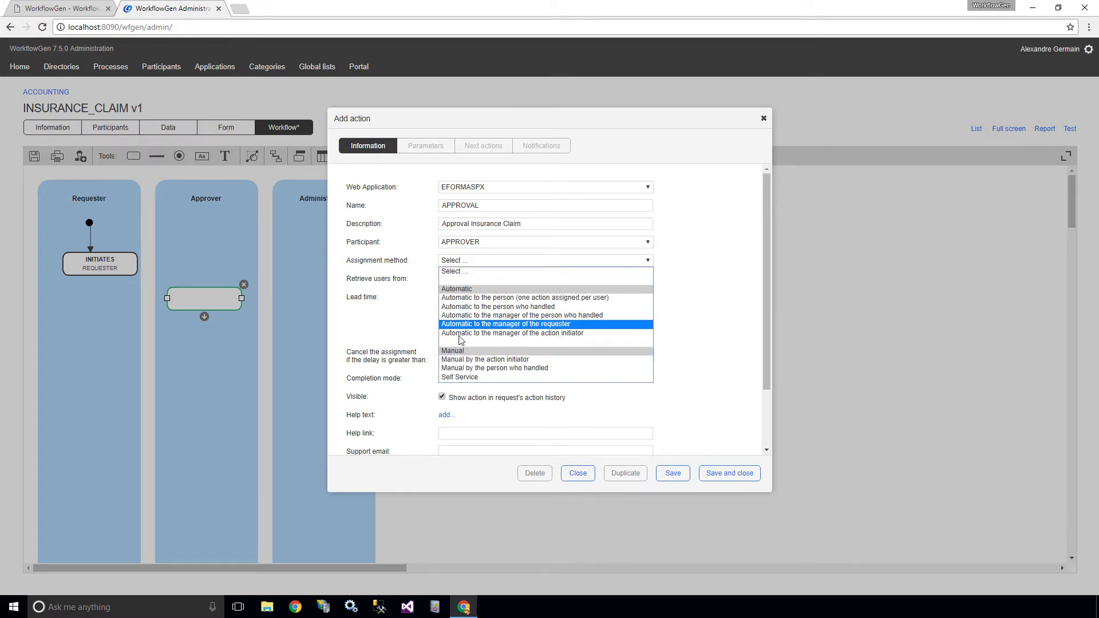
left_click(460, 377)
left_click(442, 297)
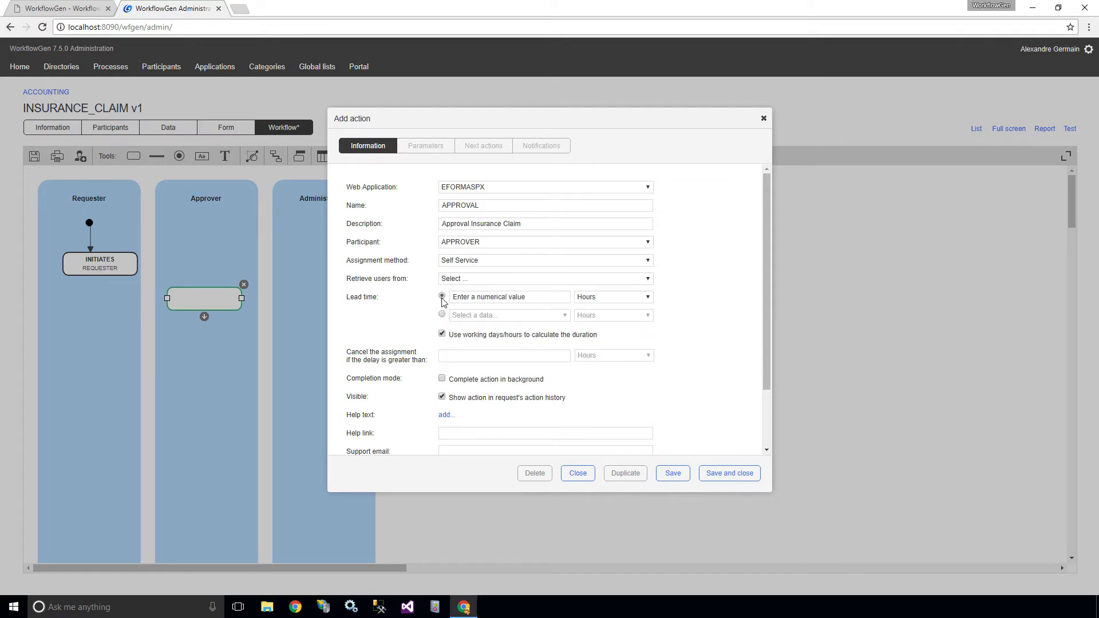
left_click(465, 298)
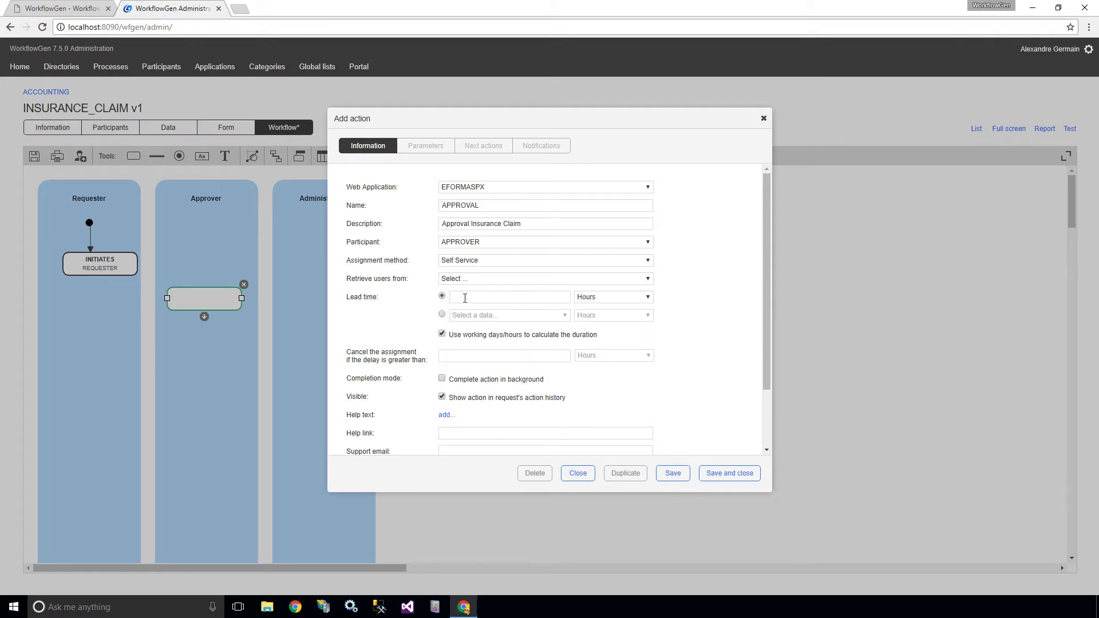
left_click(586, 298)
left_click(587, 328)
left_click(725, 473)
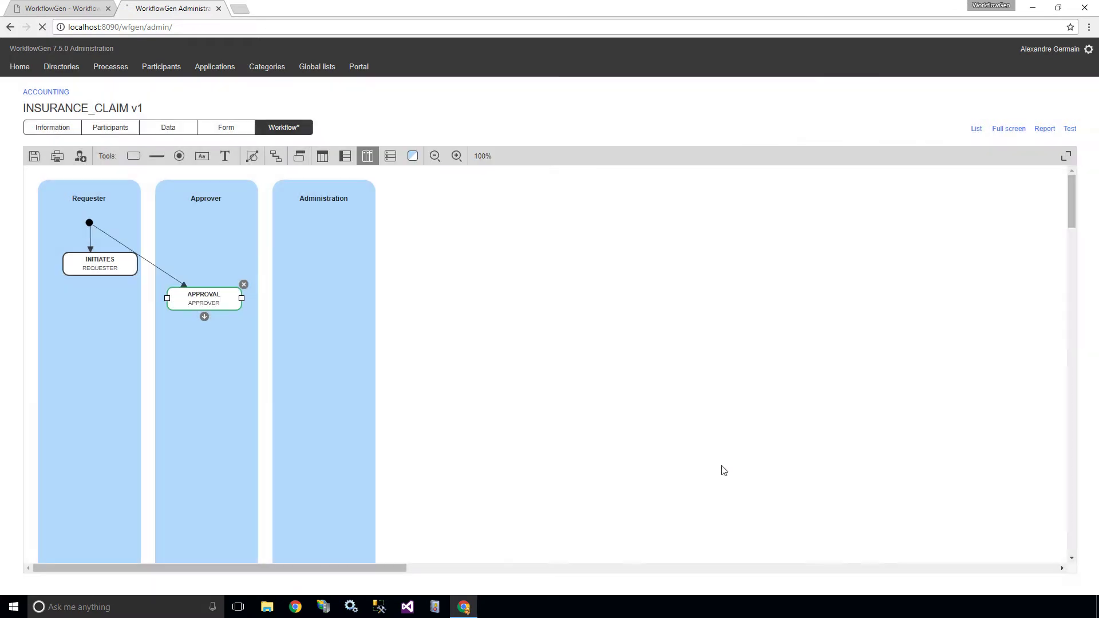
Step: Add an EFORMASPX application action in the Administration lane, named ISSUE with the description Issue Insurance Claim
left_click(133, 156)
left_click(294, 332)
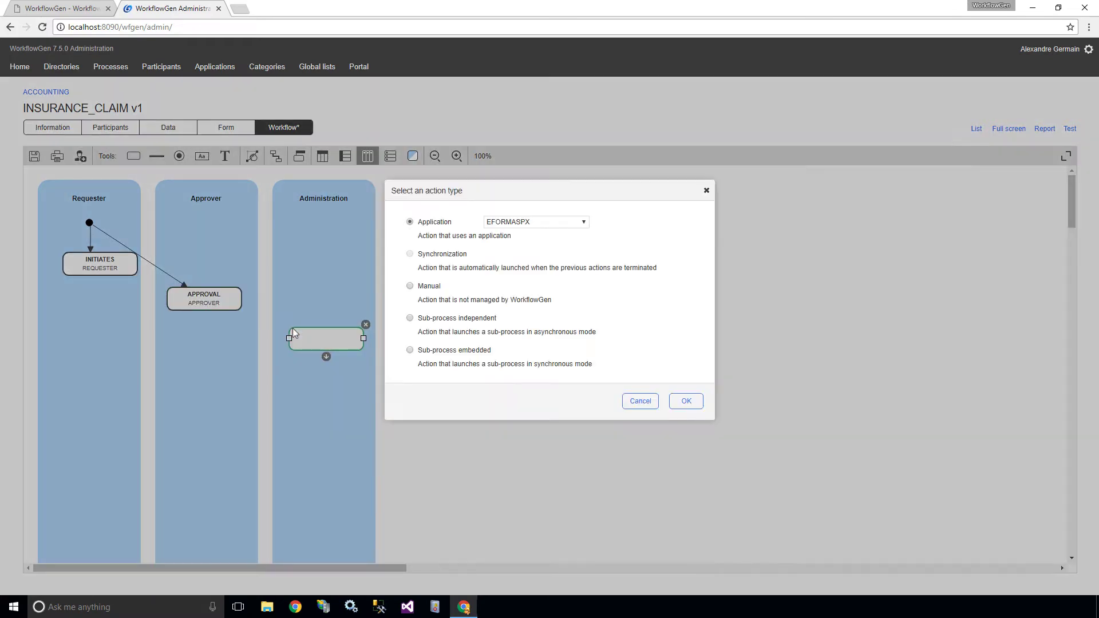
left_click(686, 401)
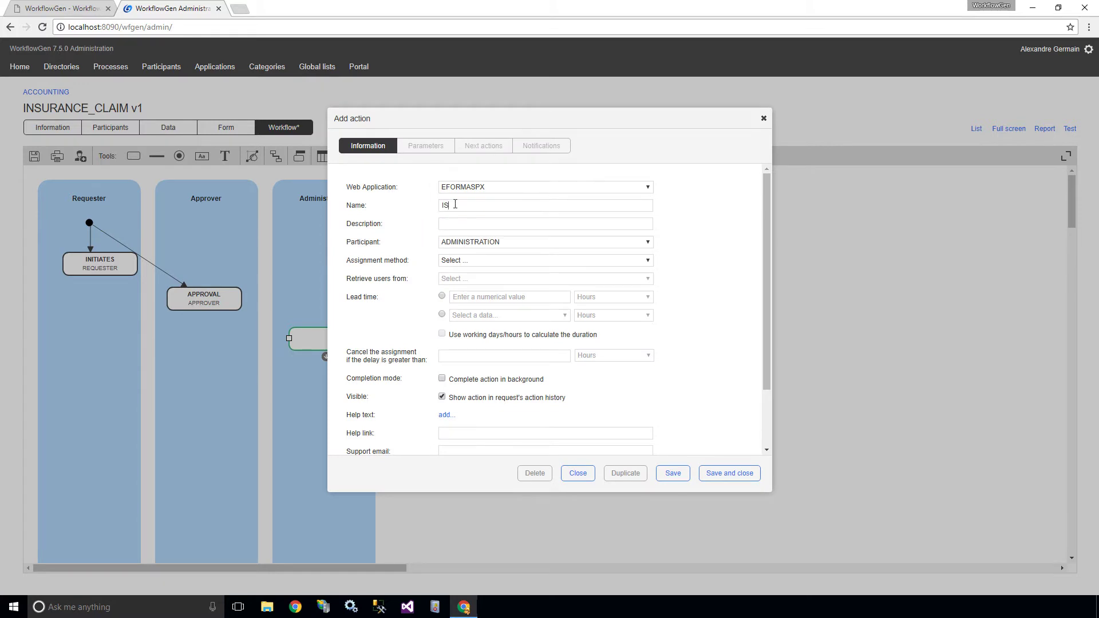
key("Tab")
type("Issue")
Step: Set the ISSUE action's assignment method to Self Service, enter 5 as the lead time value with its unit, and save the action
left_click(458, 261)
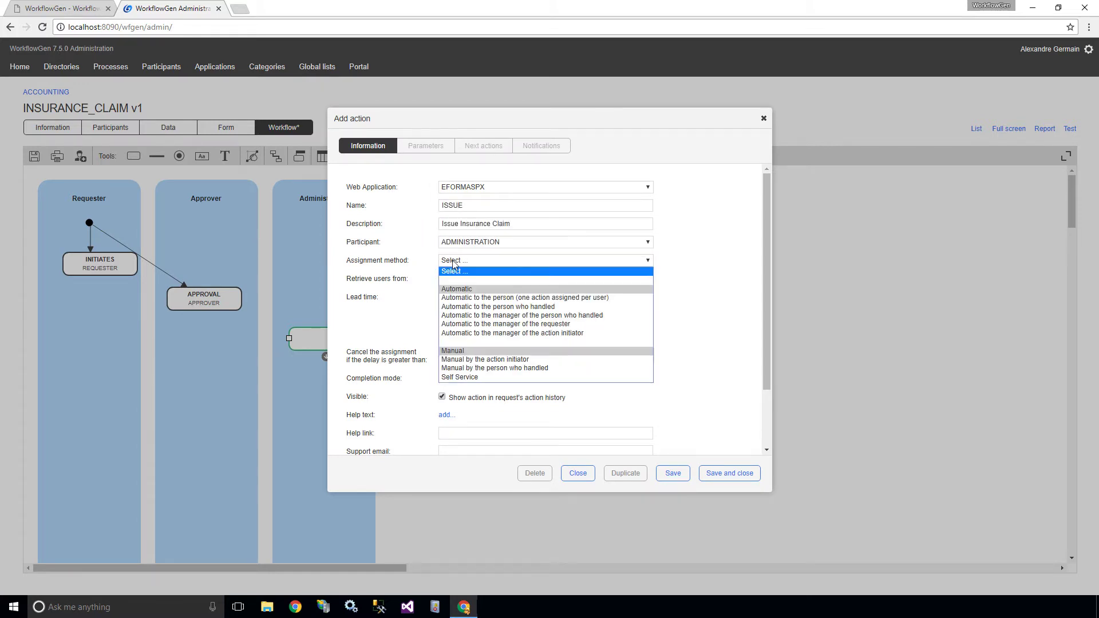
left_click(458, 377)
left_click(470, 298)
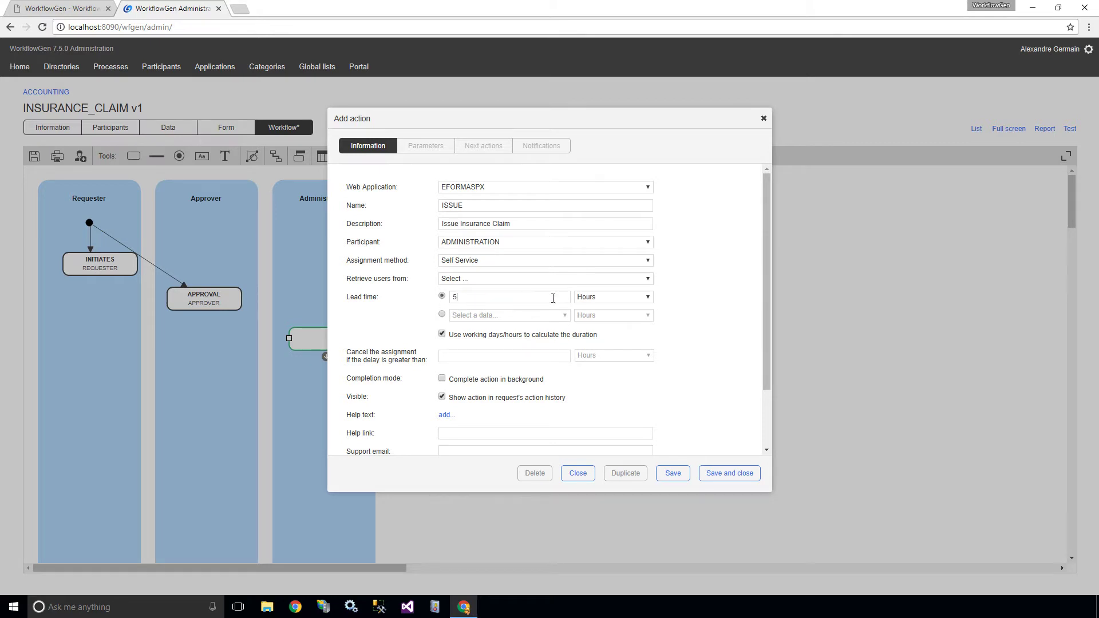
left_click(597, 298)
left_click(600, 337)
left_click(730, 473)
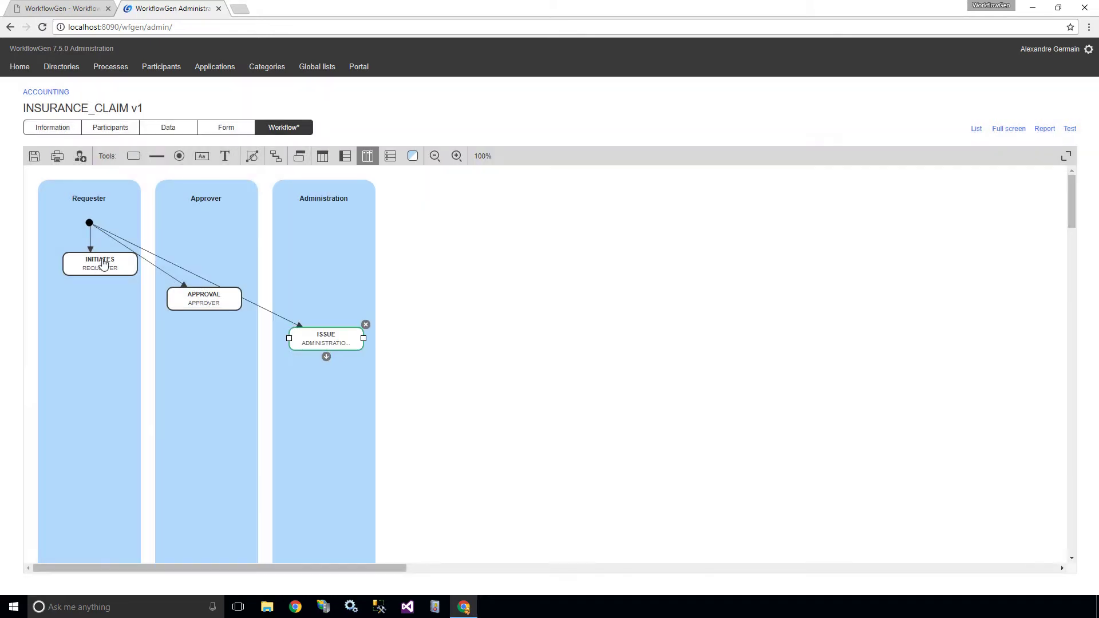
Step: Link the INITIATES action to APPROVAL and bend the connector into a right angle above APPROVAL
left_click(104, 263)
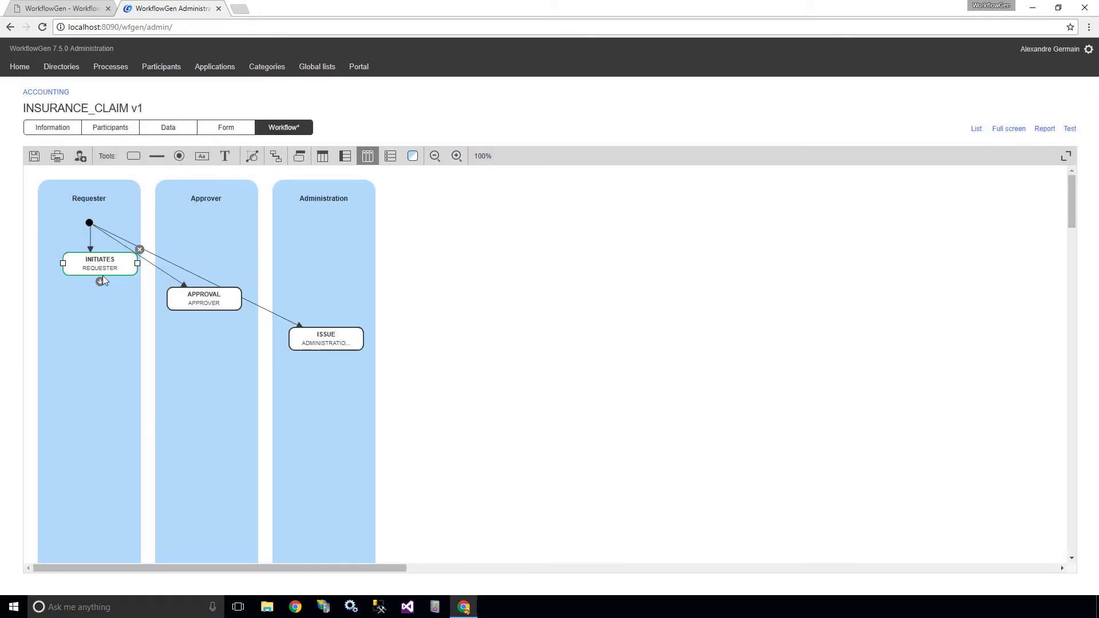
left_click_drag(101, 282, 172, 304)
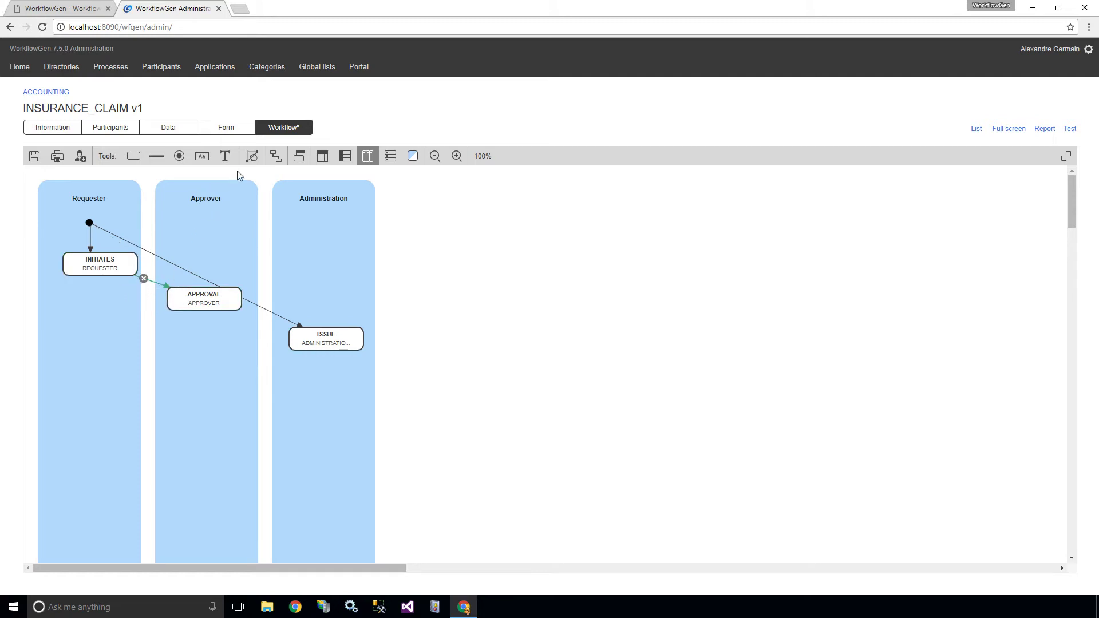
left_click(251, 160)
left_click_drag(152, 283, 207, 262)
Step: Link the APPROVAL action to ISSUE, bend the connector into a right angle above ISSUE, and leave line editing
left_click(225, 304)
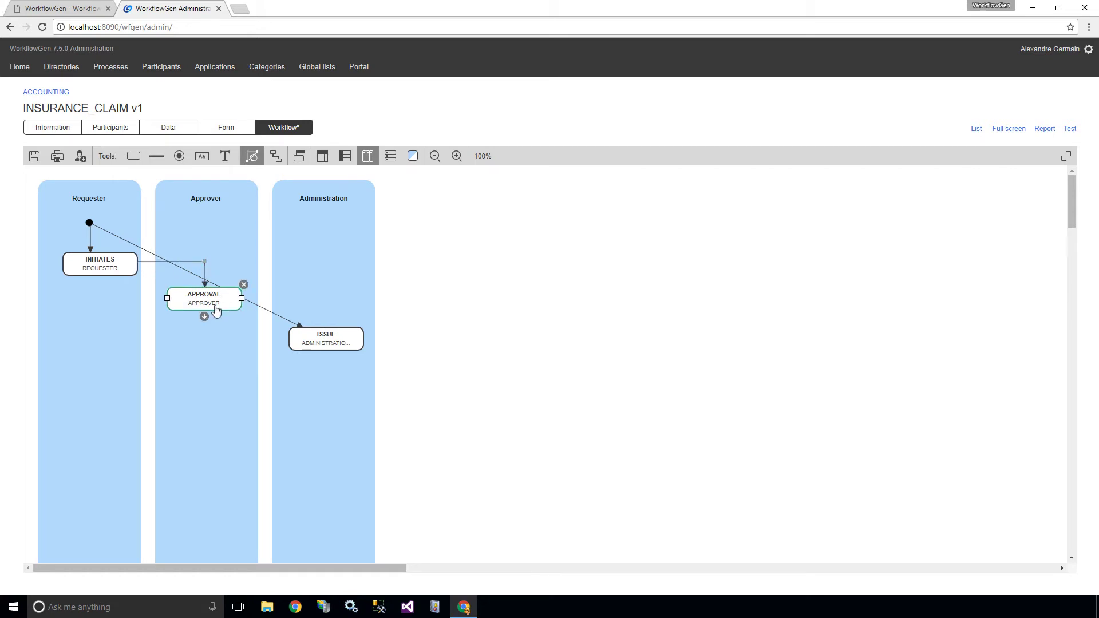
left_click_drag(204, 317, 311, 351)
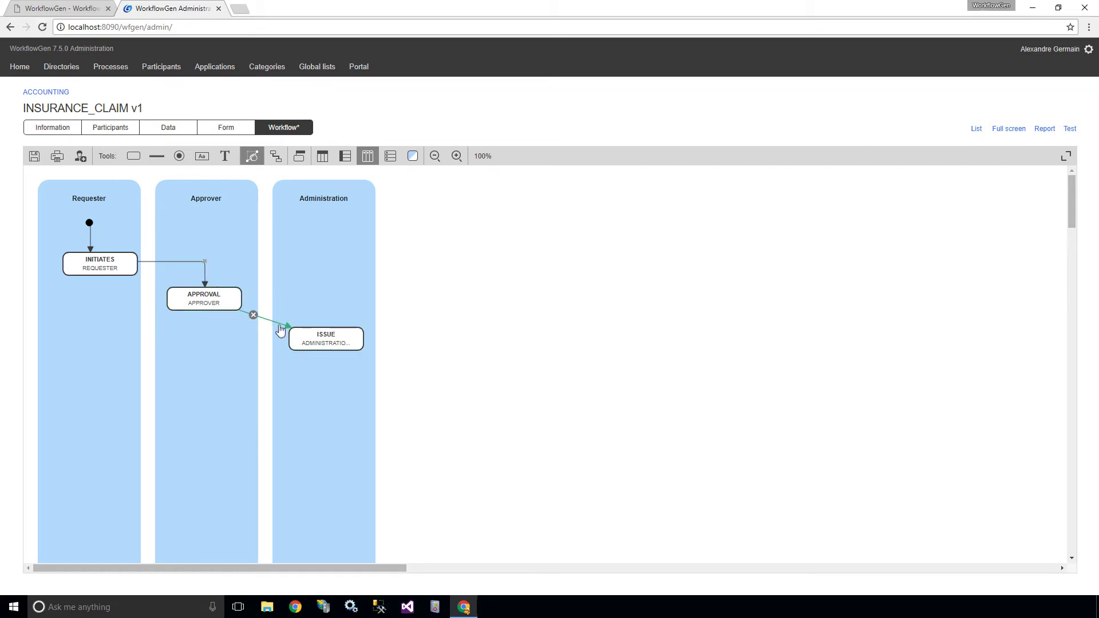
left_click_drag(277, 315, 325, 299)
left_click(253, 156)
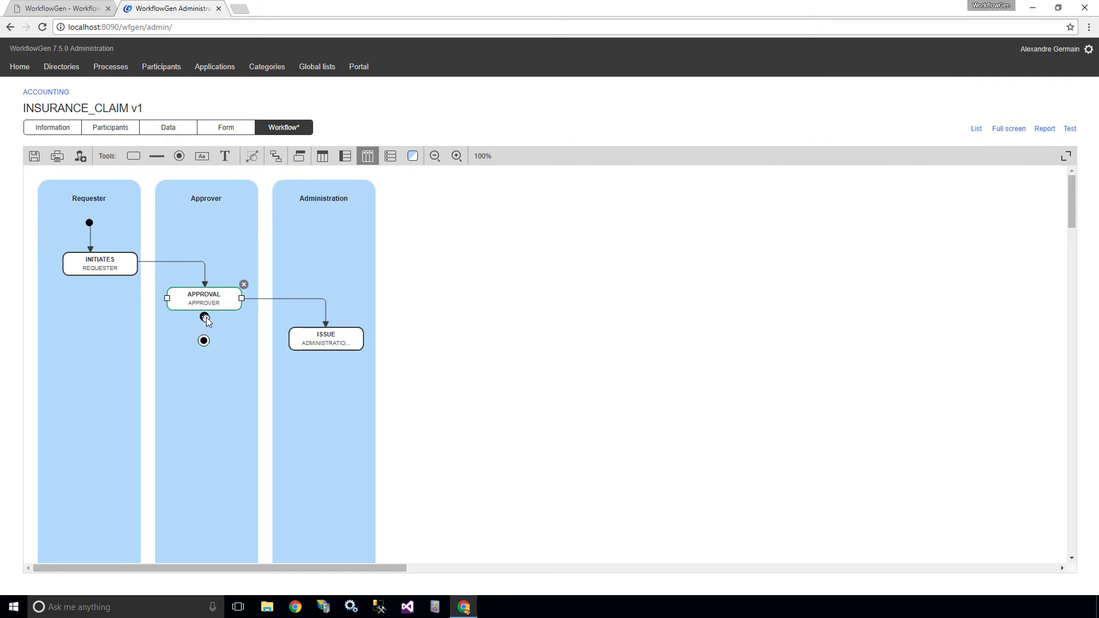
Step: Link APPROVAL and ISSUE each to an end point below them in their lanes, and save the workflow
left_click_drag(204, 314, 203, 341)
left_click(324, 385)
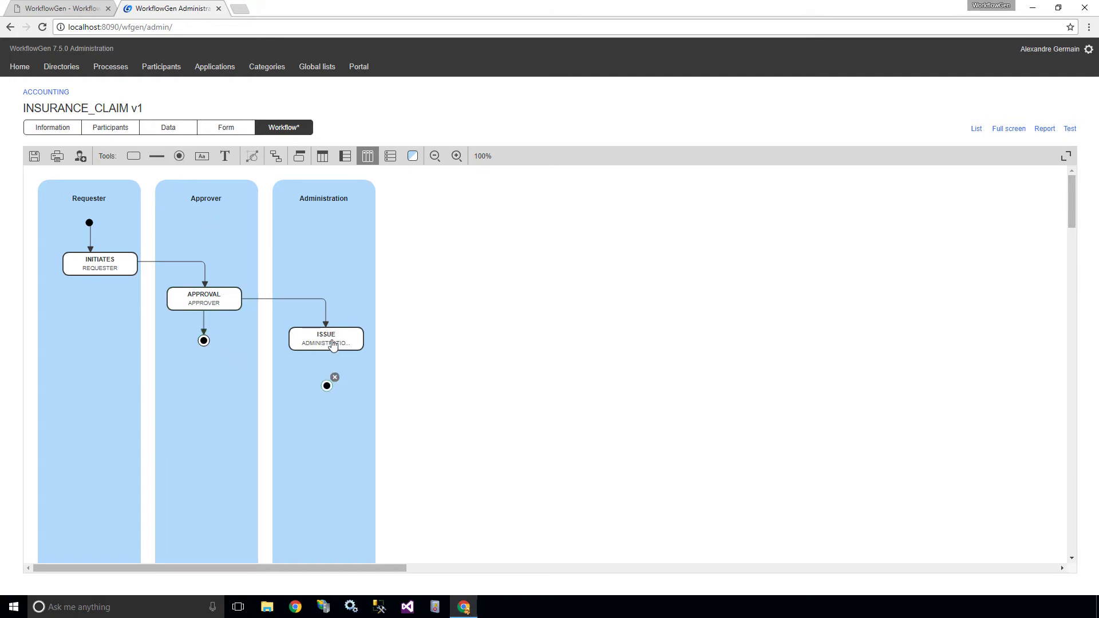
left_click(329, 345)
left_click_drag(326, 356, 327, 401)
left_click(34, 156)
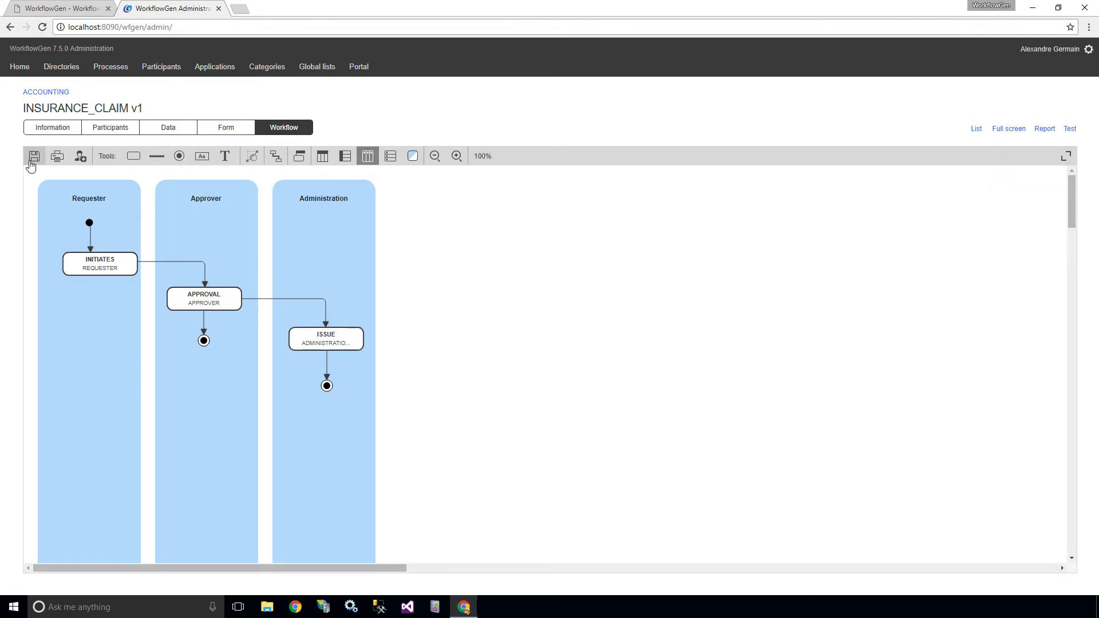
Step: Open the process form, change its title to Insurance Claim # and rename the section to Request
left_click(206, 136)
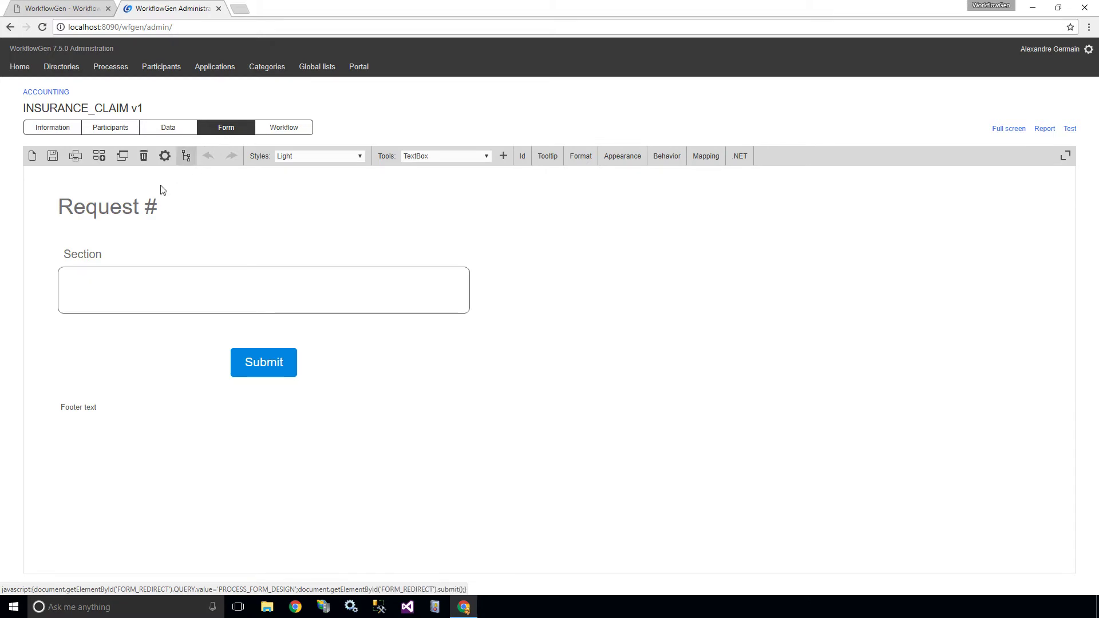
double_click(126, 207)
type("Insurance Claim")
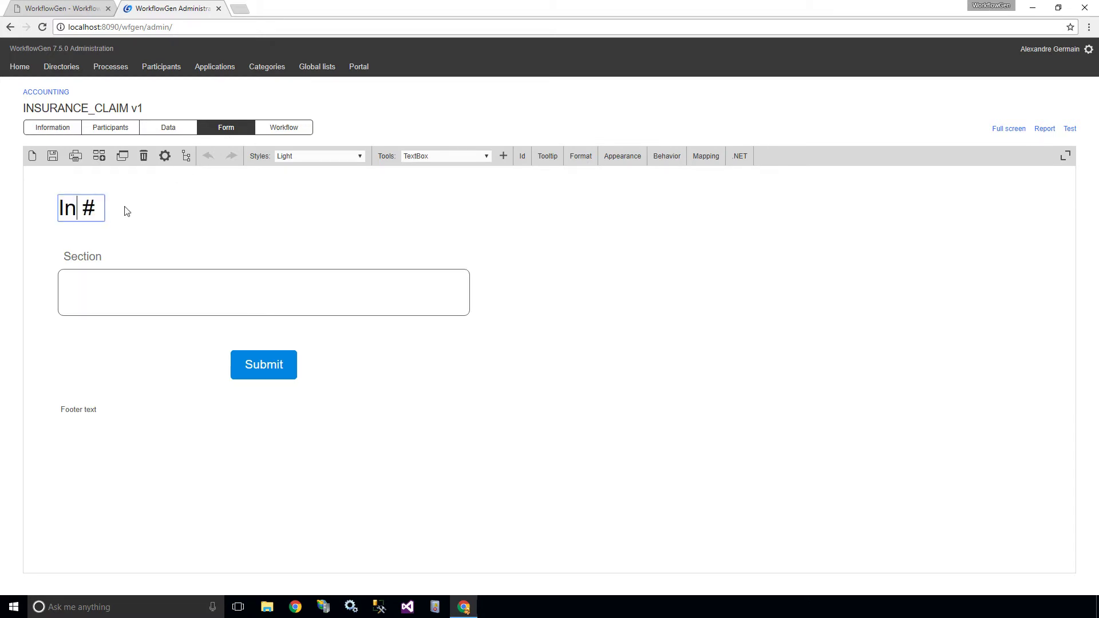
left_click(86, 257)
double_click(93, 255)
type("Request")
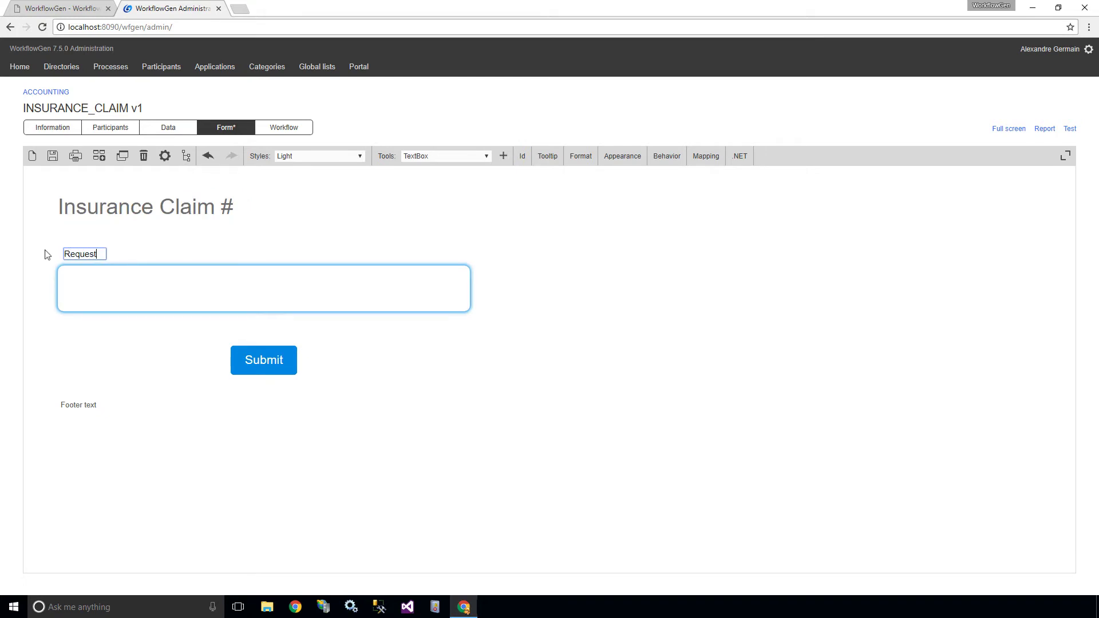
Step: Add two ReadonlyText fields and one ReadOnlyDate field to the Request section
left_click(445, 160)
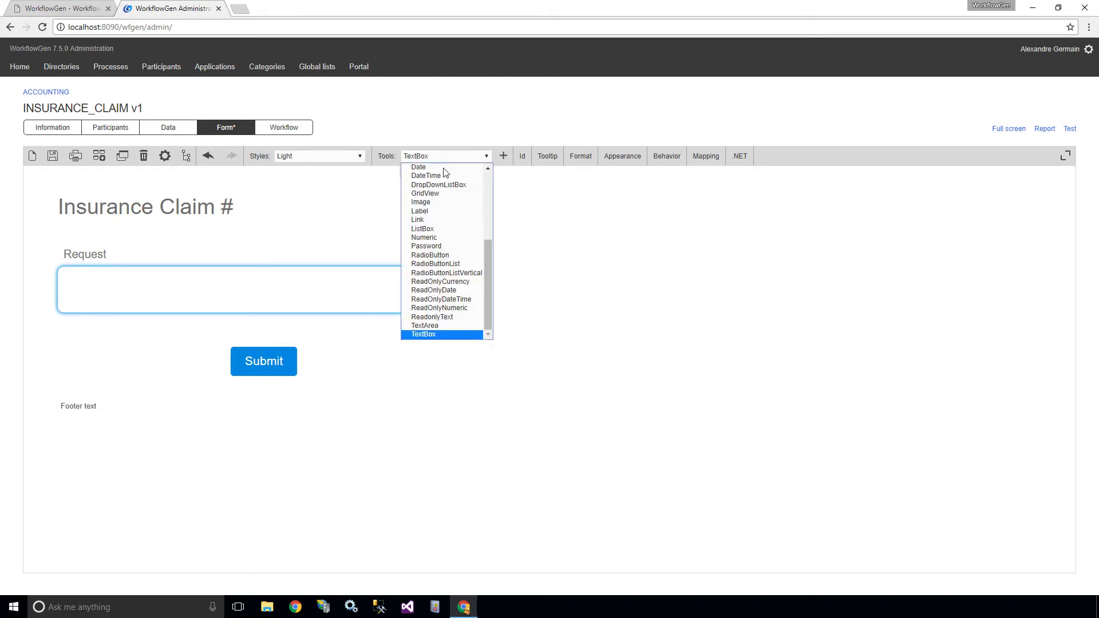
left_click(443, 303)
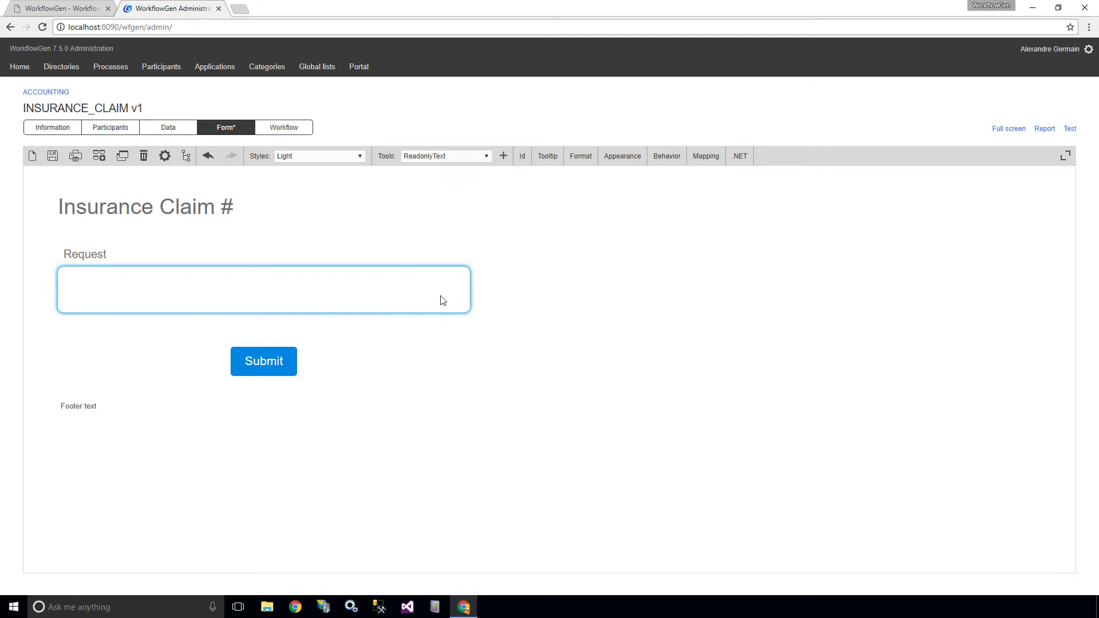
left_click(503, 155)
left_click(503, 156)
left_click(473, 156)
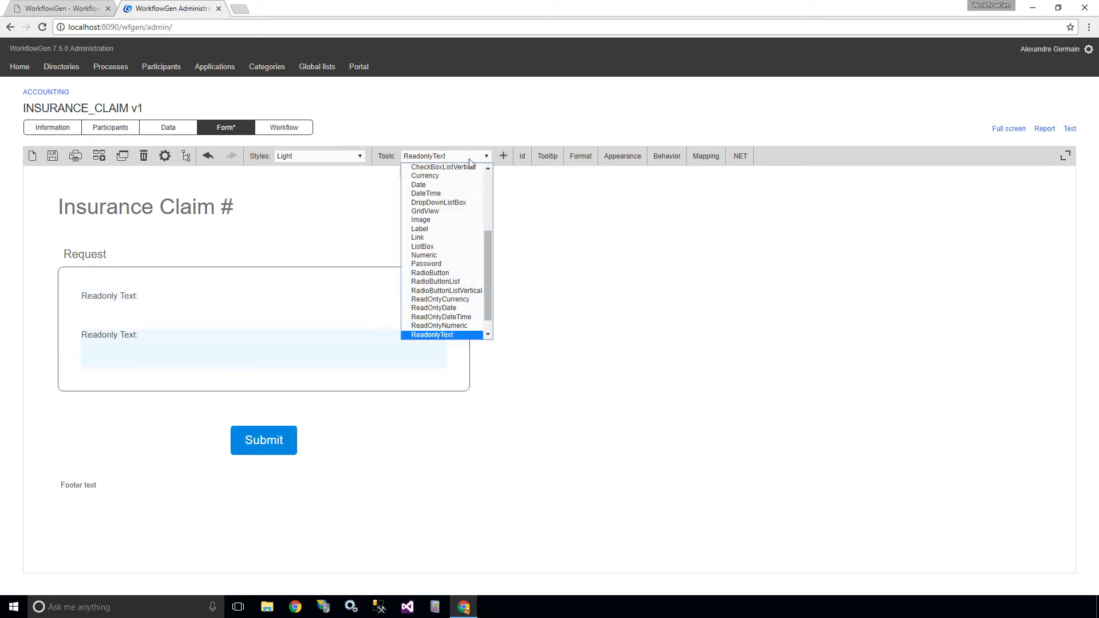
left_click(447, 312)
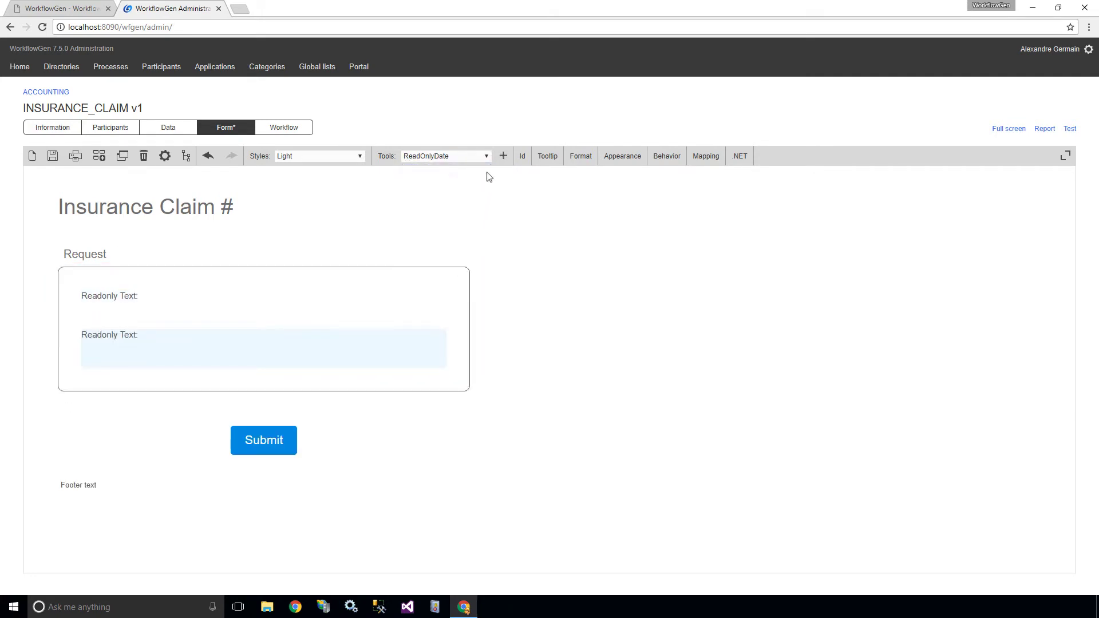
left_click(504, 156)
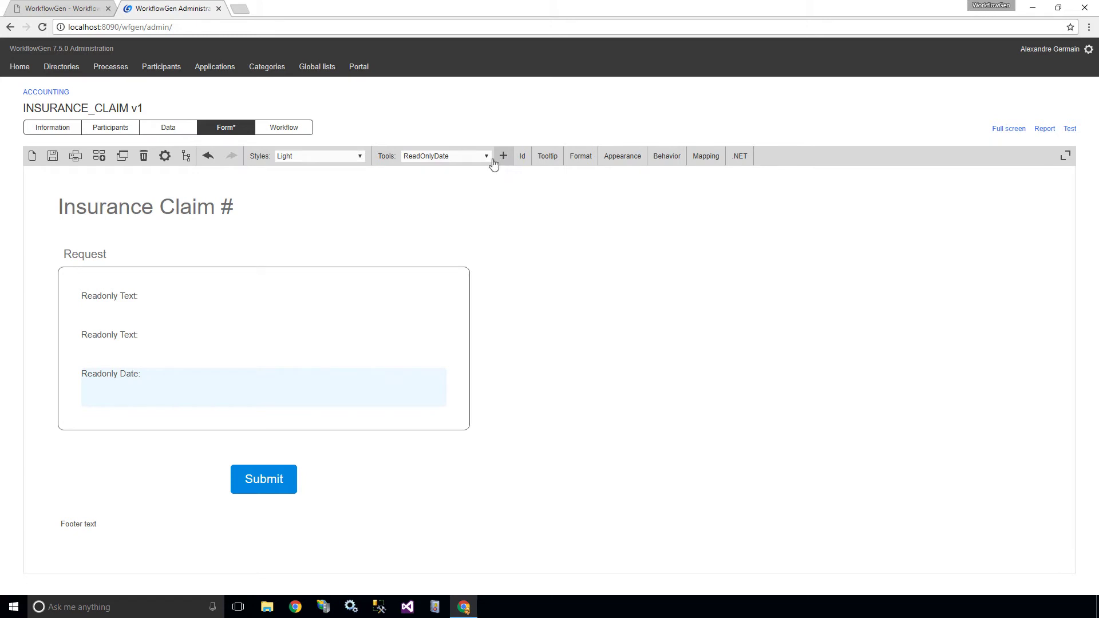
Step: Relabel the two read-only text fields in the Request section as First Name and Last Name
left_click(136, 296)
left_click_drag(142, 296, 77, 296)
type("Firs")
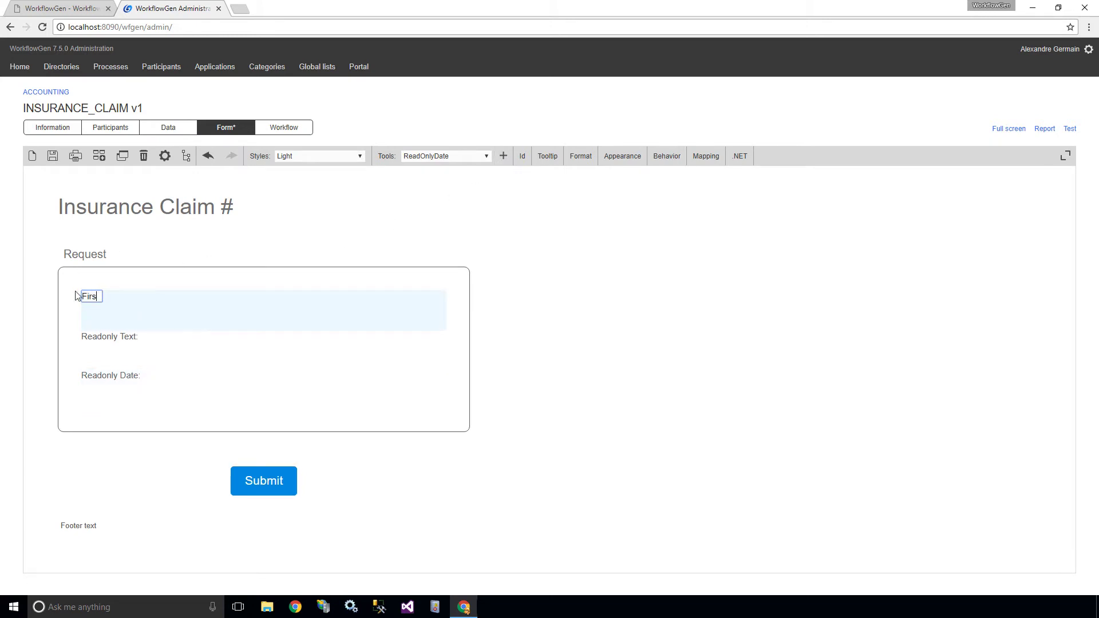
type("t Name")
key("Return")
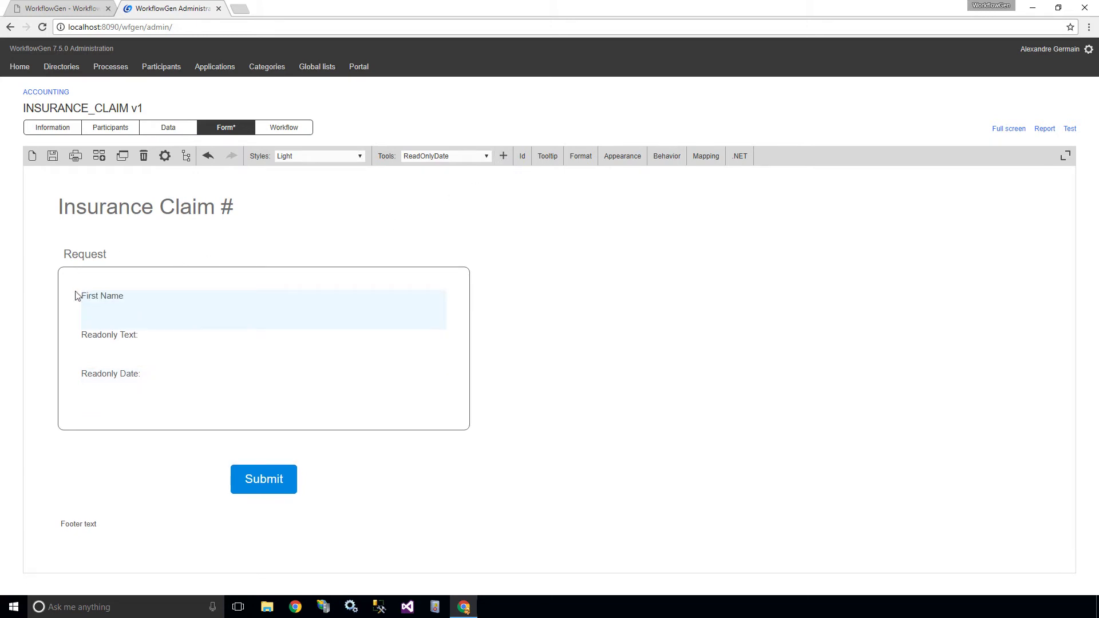
triple_click(97, 336)
key("BackSpace")
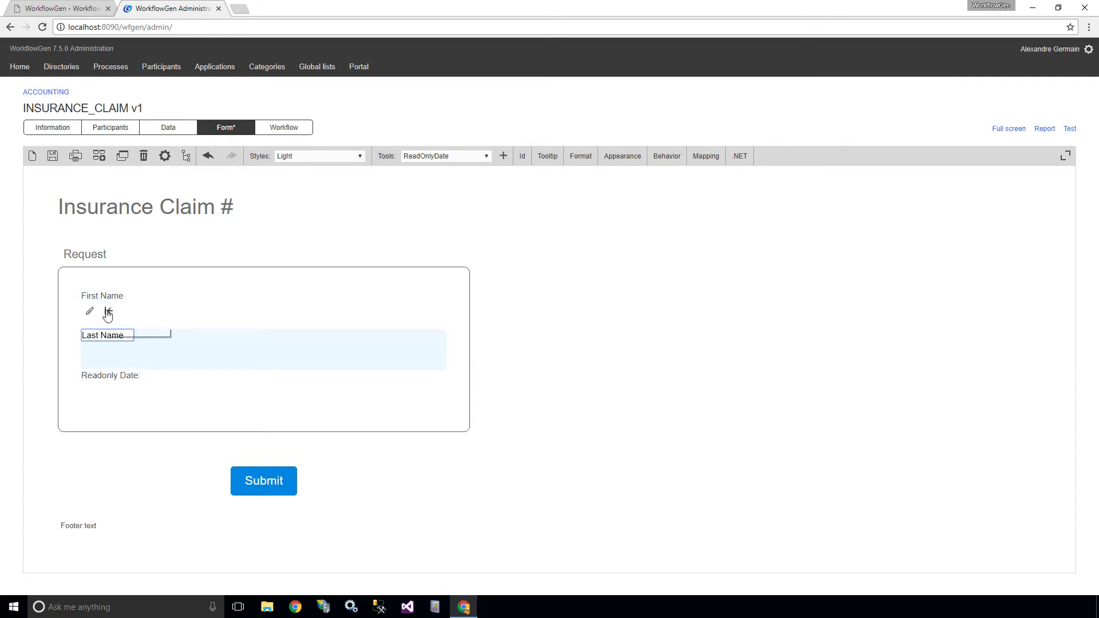
Step: Place the Last Name field beside First Name and relabel the read-only date field as Date
left_click(109, 312)
left_click(114, 333)
left_click_drag(121, 335, 45, 335)
key("BackSpace")
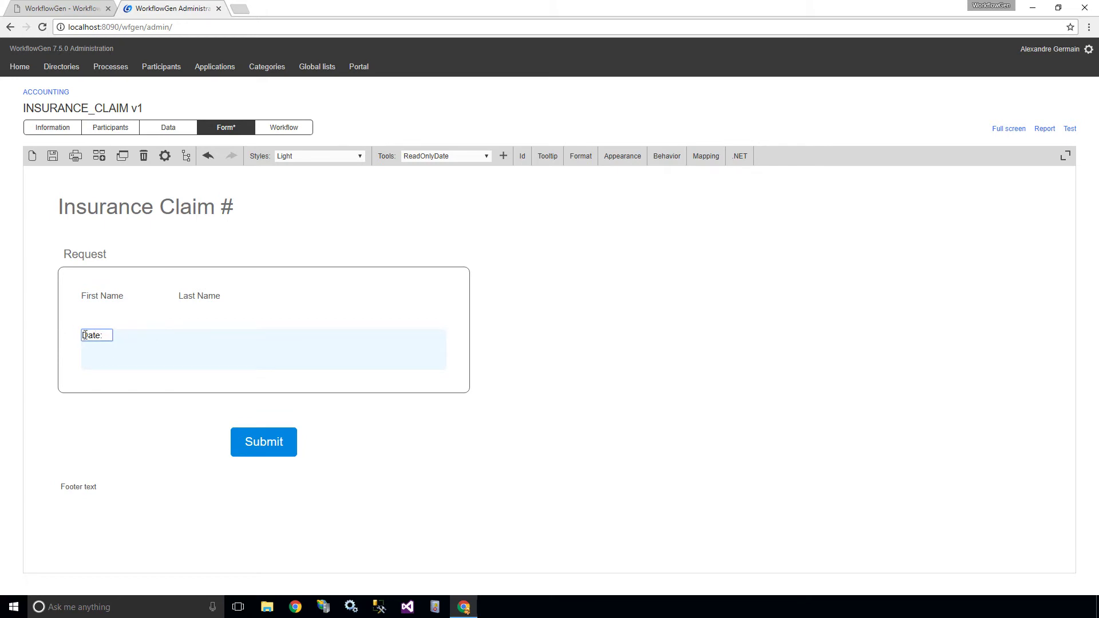
key("Return")
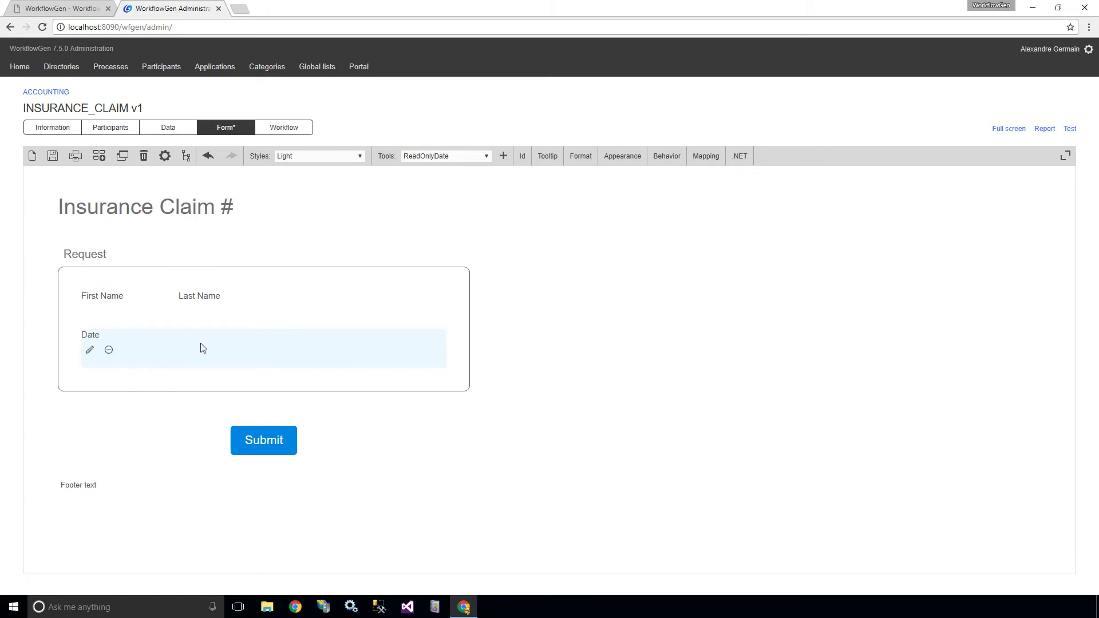
Step: Add a GridView field to the Request section and label it Claim Details
left_click(446, 158)
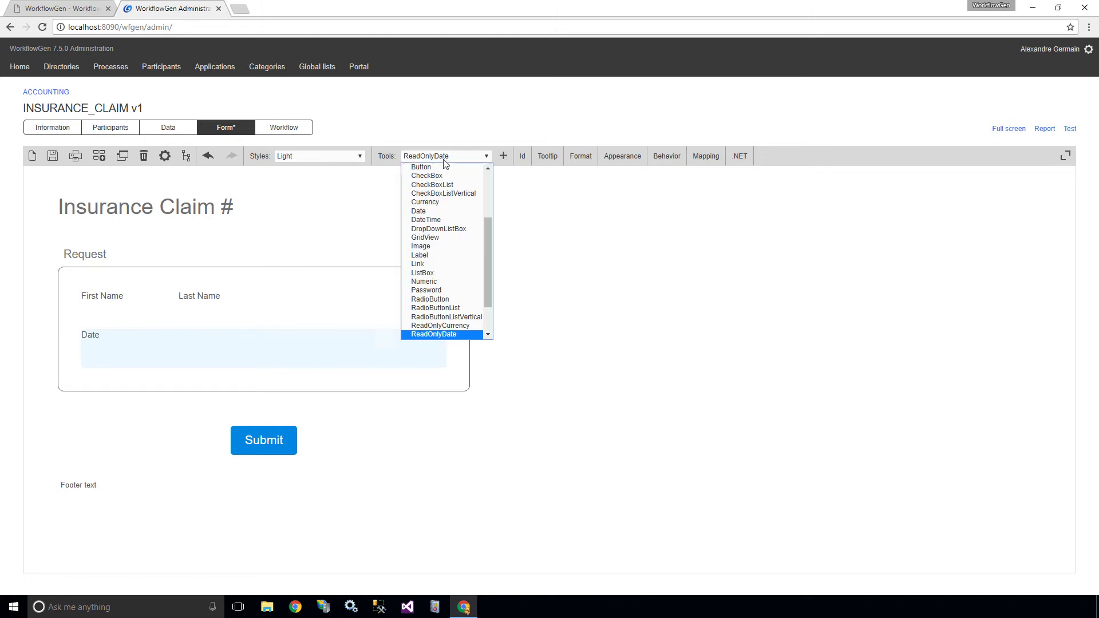
left_click(436, 237)
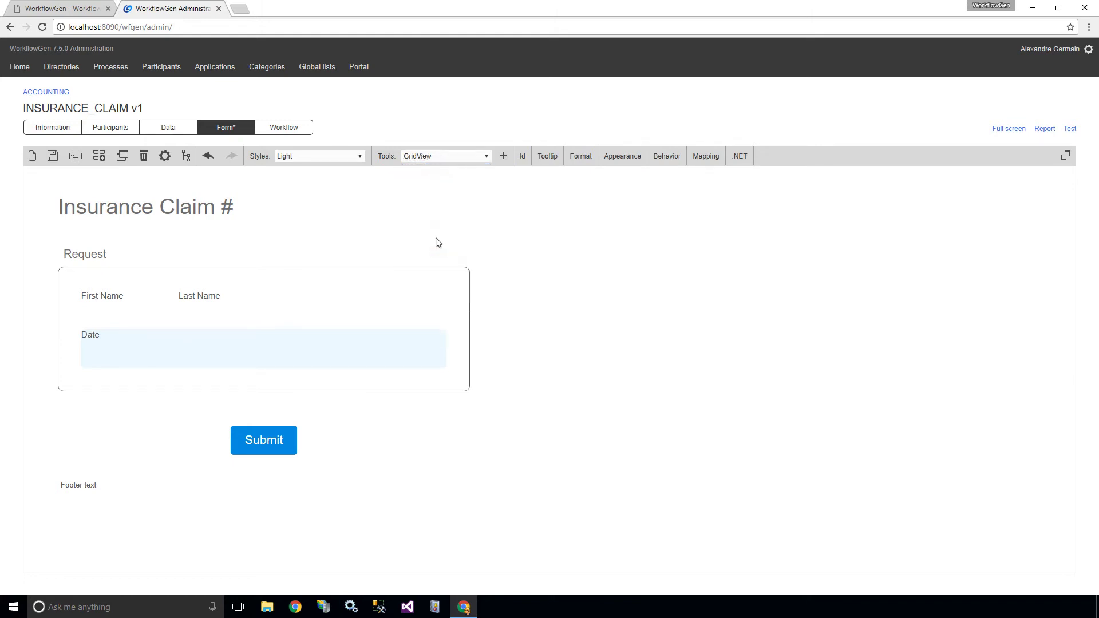
left_click(504, 159)
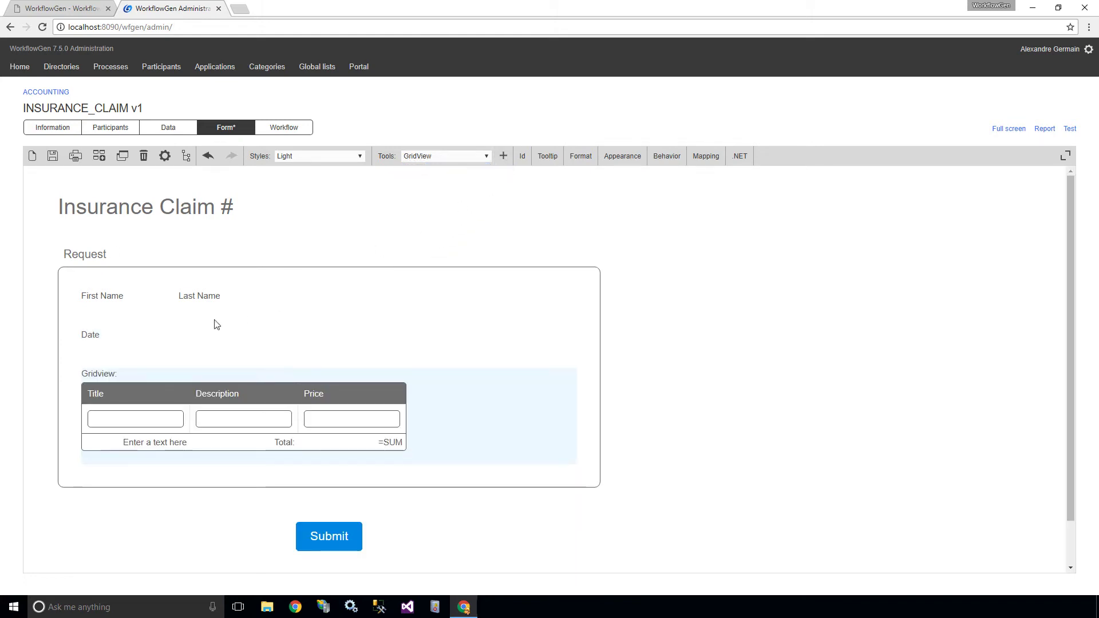
left_click(117, 373)
type("Claim Details")
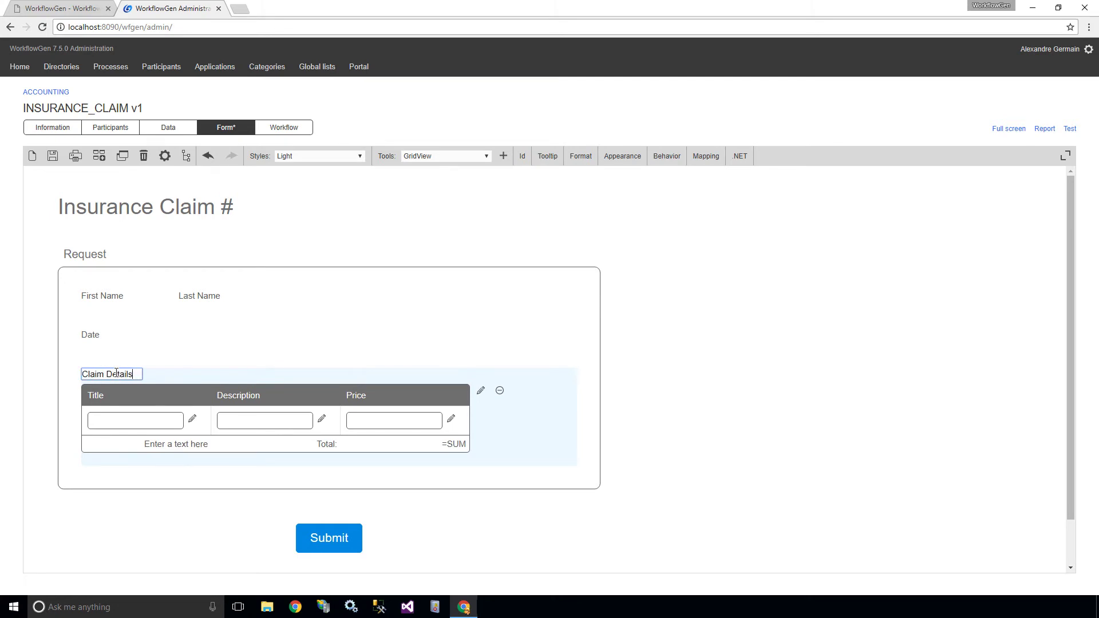
Step: Set the Claim Details grid's column headers to ITEM, NUMBER and PRICE and apply the settings
left_click(482, 393)
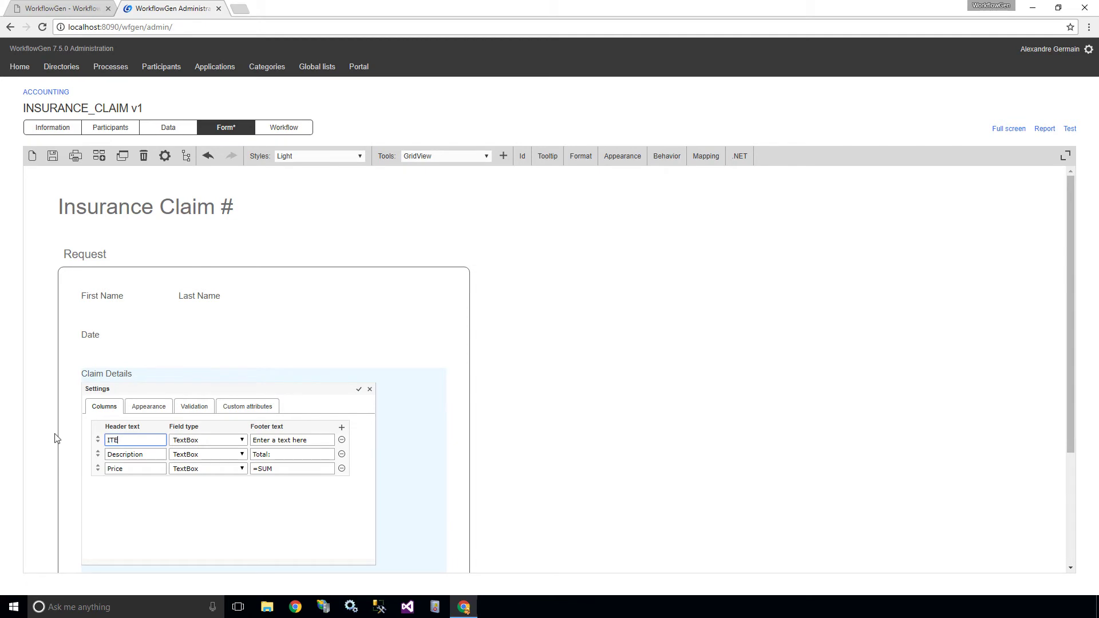
left_click(123, 454)
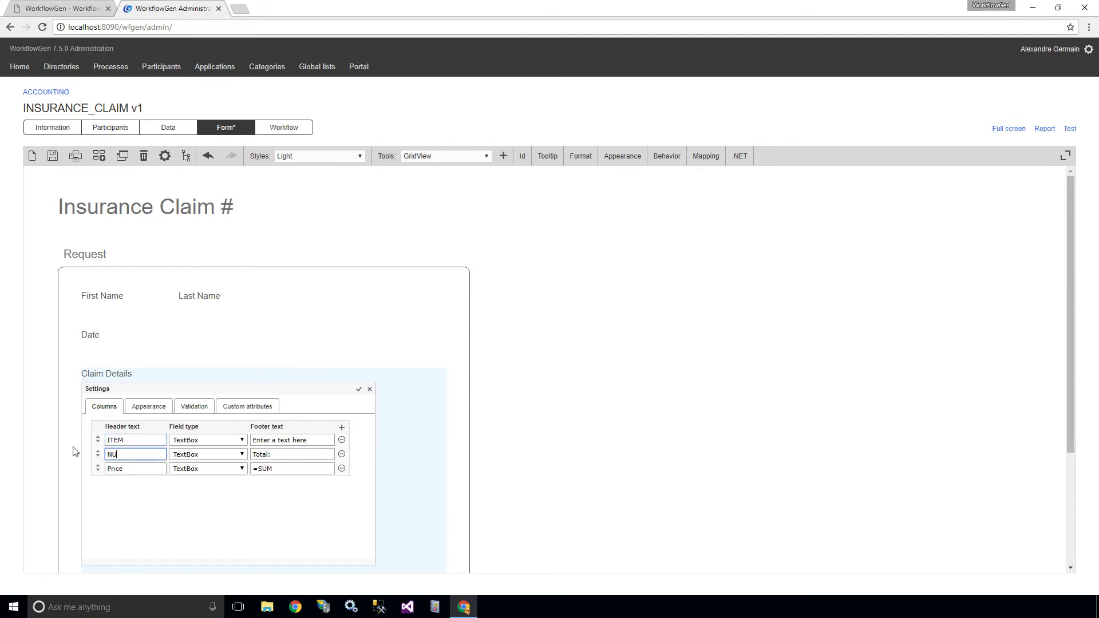
left_click(106, 469)
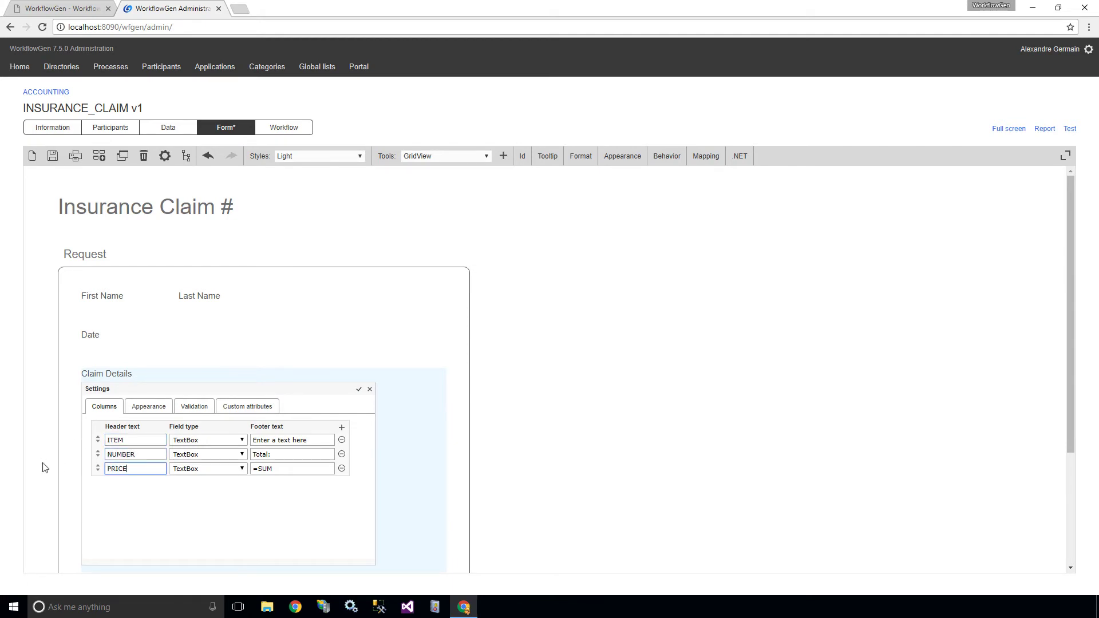
left_click(359, 392)
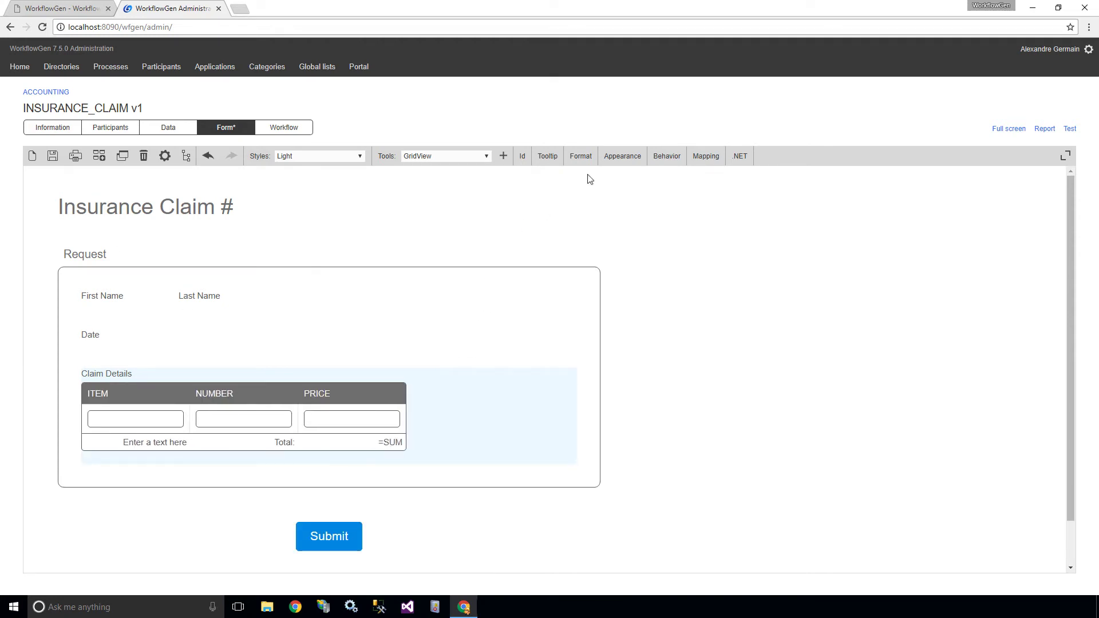
Step: Add a TextArea field below the Claim Details grid in the Request section
left_click(486, 156)
left_click_drag(487, 192, 492, 265)
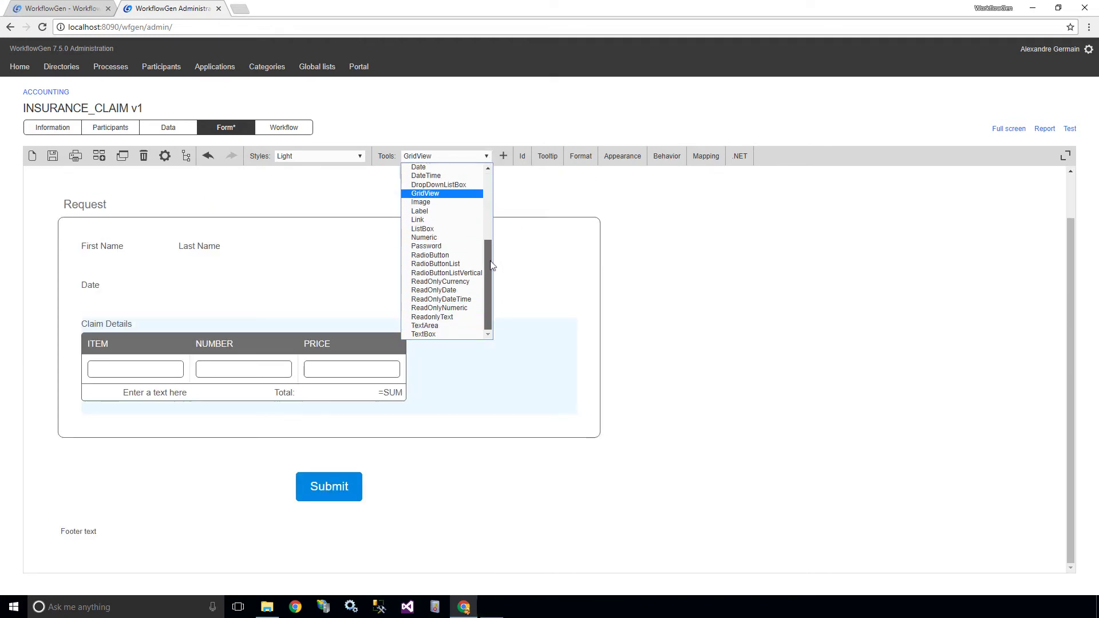
left_click(437, 325)
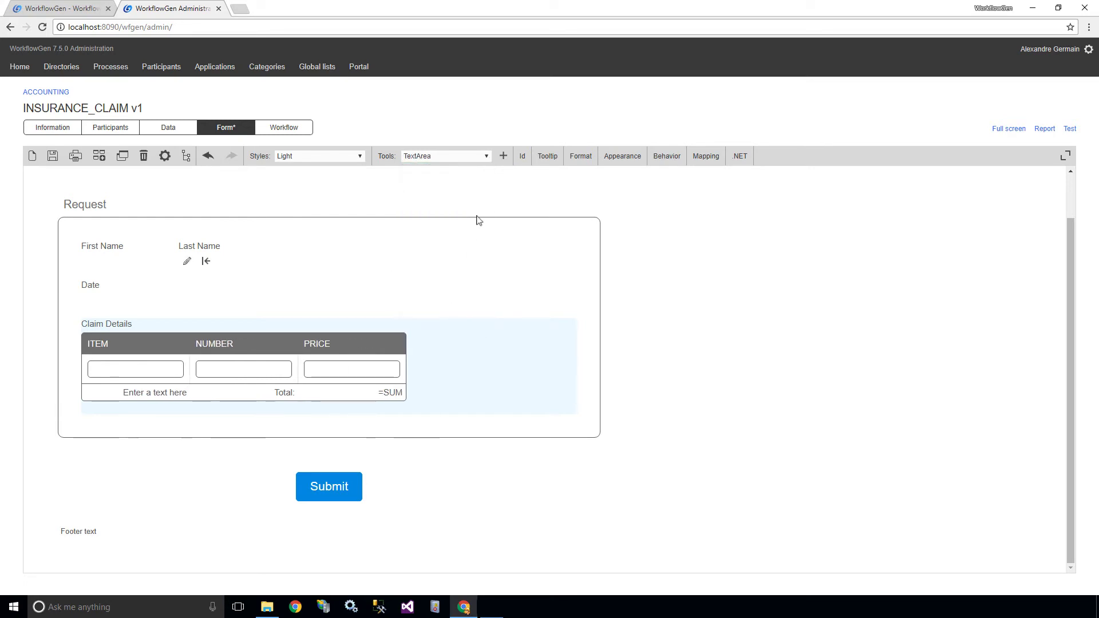
left_click(503, 160)
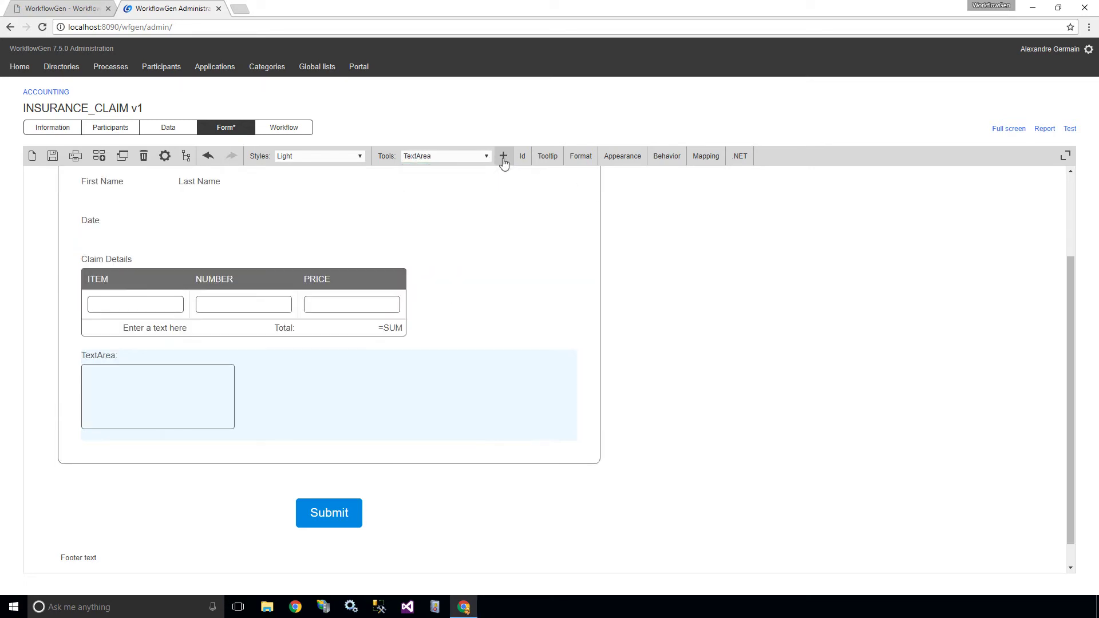
Step: Add an Attachment field to the Request section and move it above the text area
left_click(486, 159)
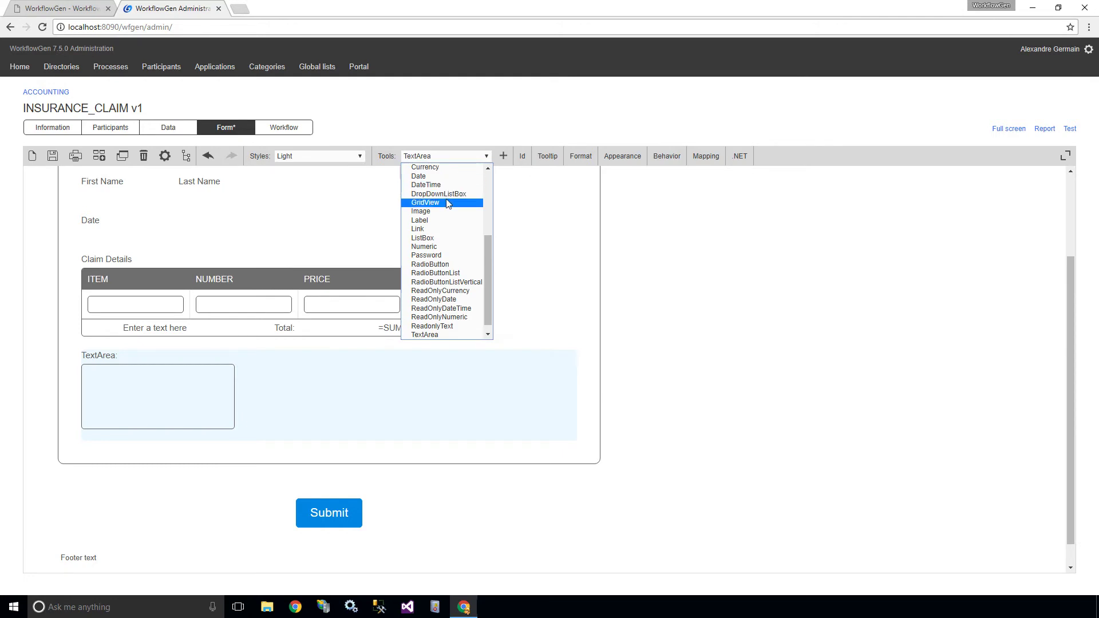
scroll(448, 229, "up", 5)
left_click(442, 247)
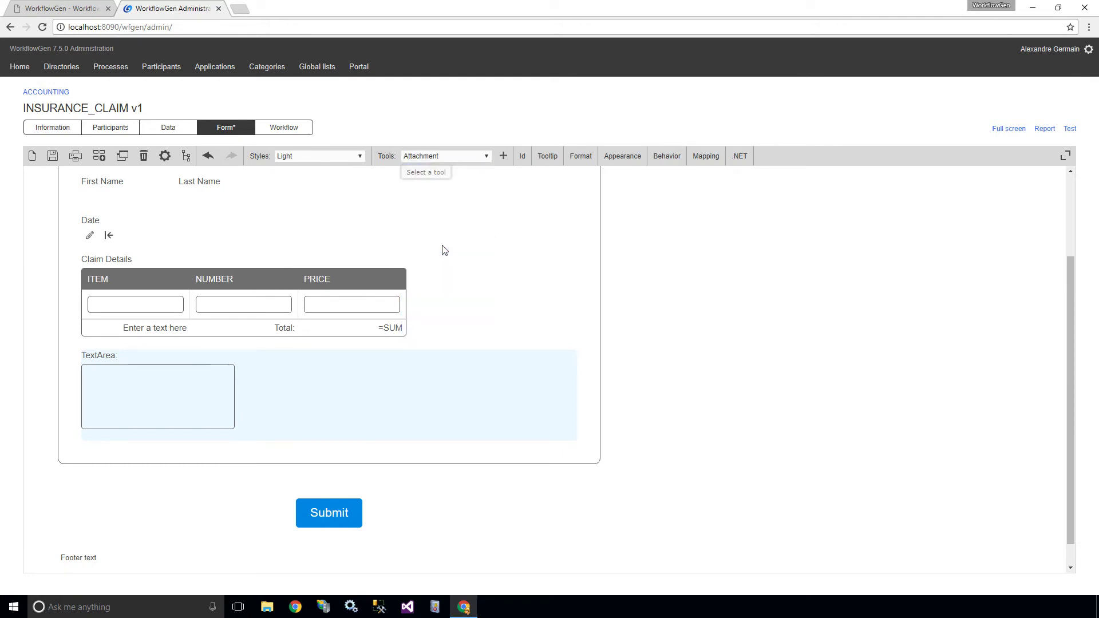
left_click(504, 163)
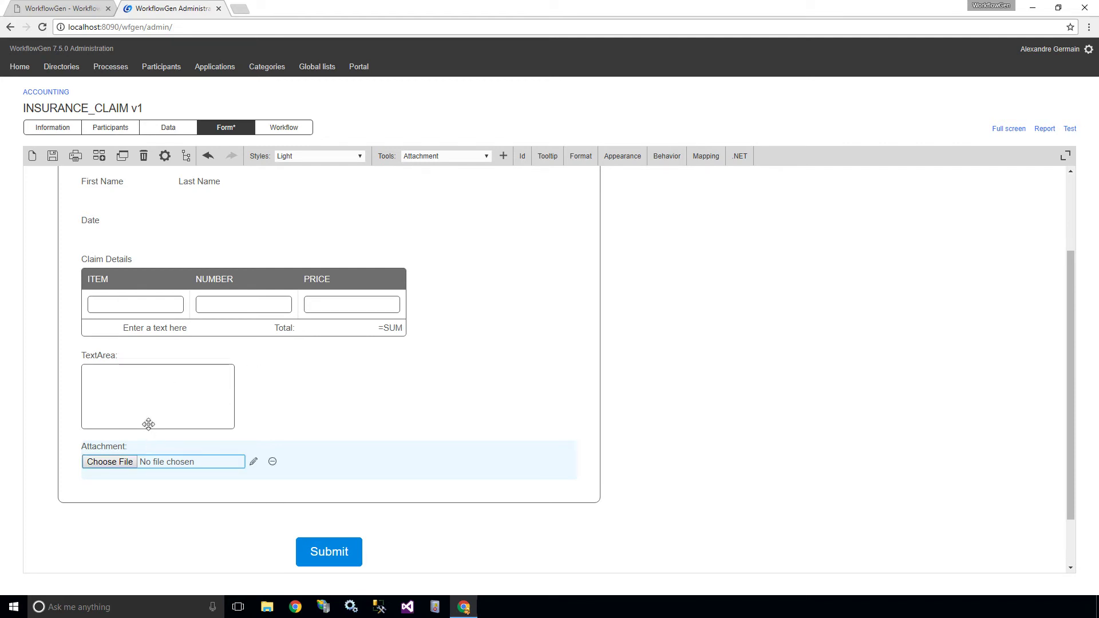
left_click_drag(148, 424, 155, 372)
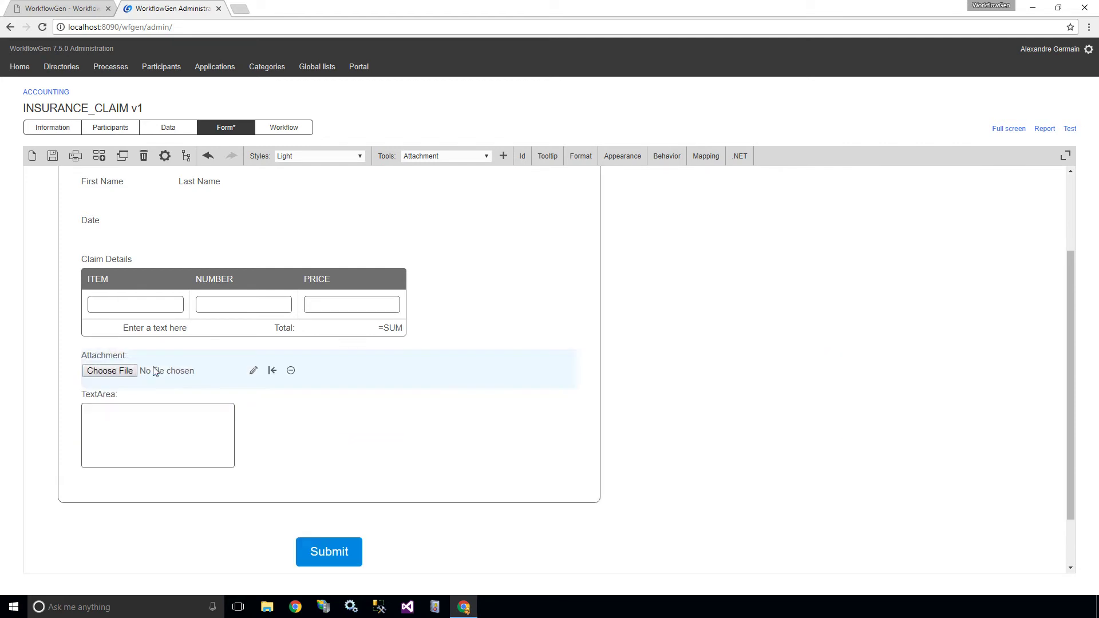
Step: Relabel the text area in the Request section as Comments
left_click(107, 404)
double_click(112, 396)
type("Comments")
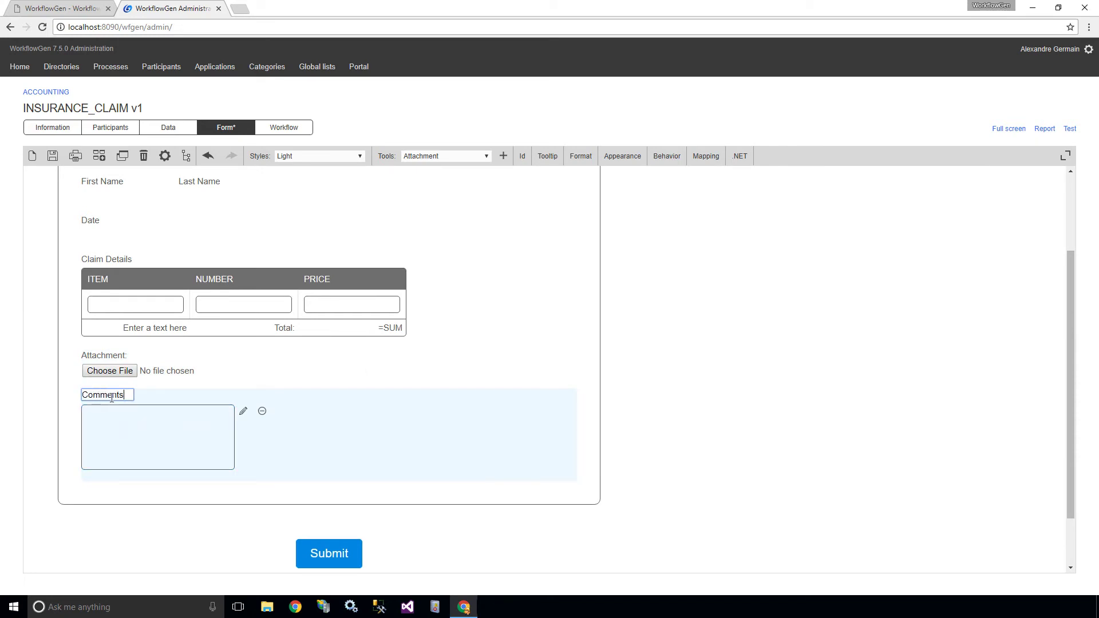
left_click(142, 415)
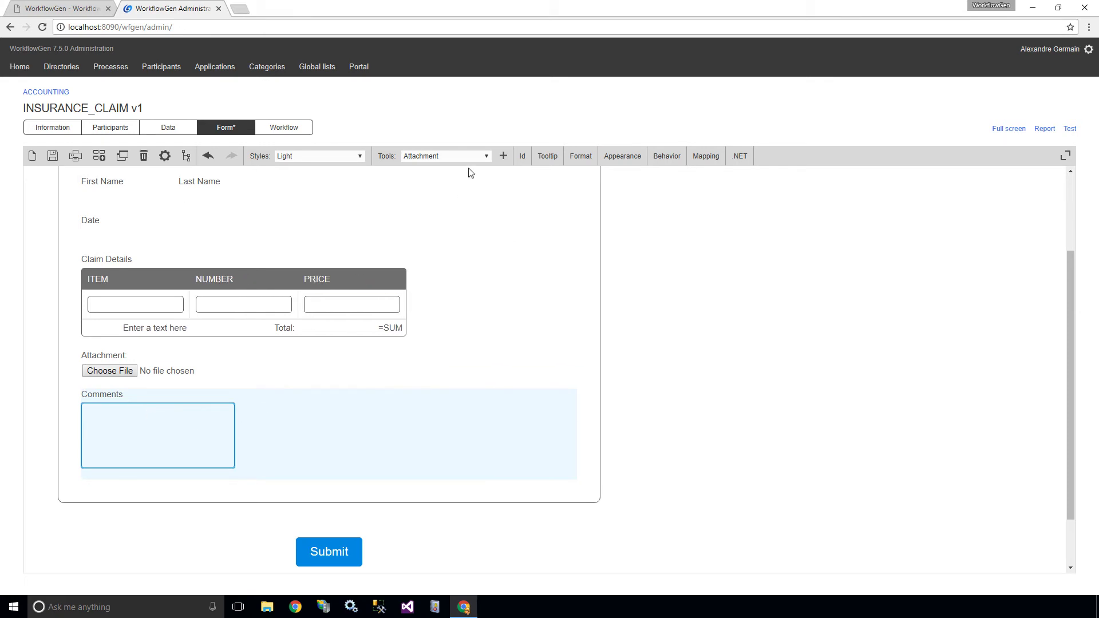
Step: Add an Approval section below Request and place its Last name field beside First name
left_click(477, 157)
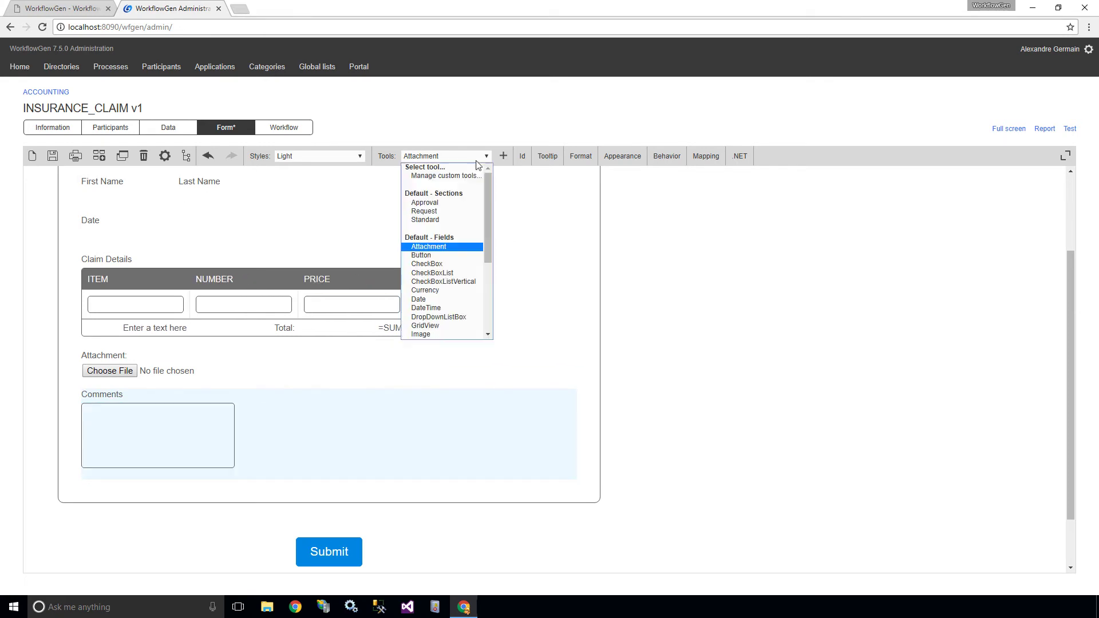
left_click(452, 203)
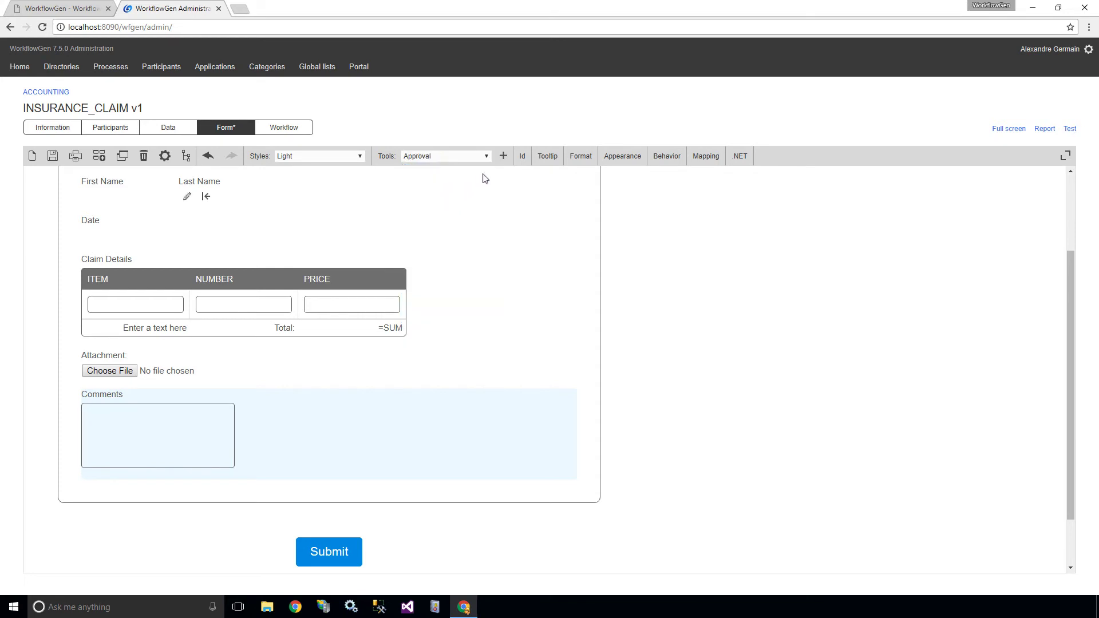
left_click(504, 158)
scroll(330, 315, "down", 5)
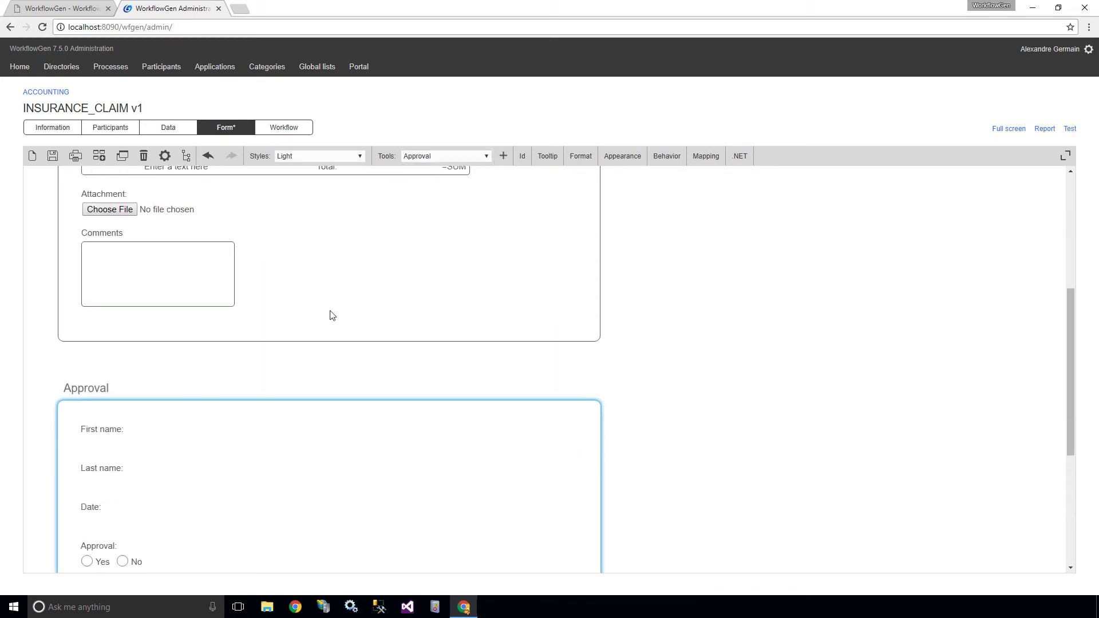
left_click(109, 263)
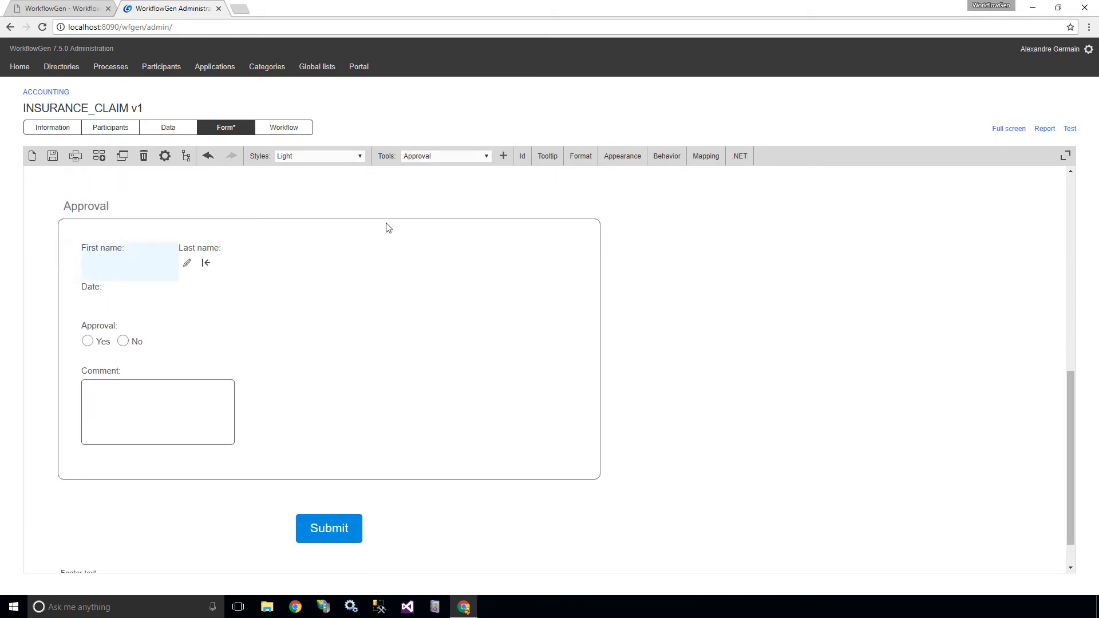
Step: Add a second Approval section and title the two sections Insurance Claim Approval and Insurance Claim Issue
left_click(503, 156)
scroll(245, 297, "down", 1)
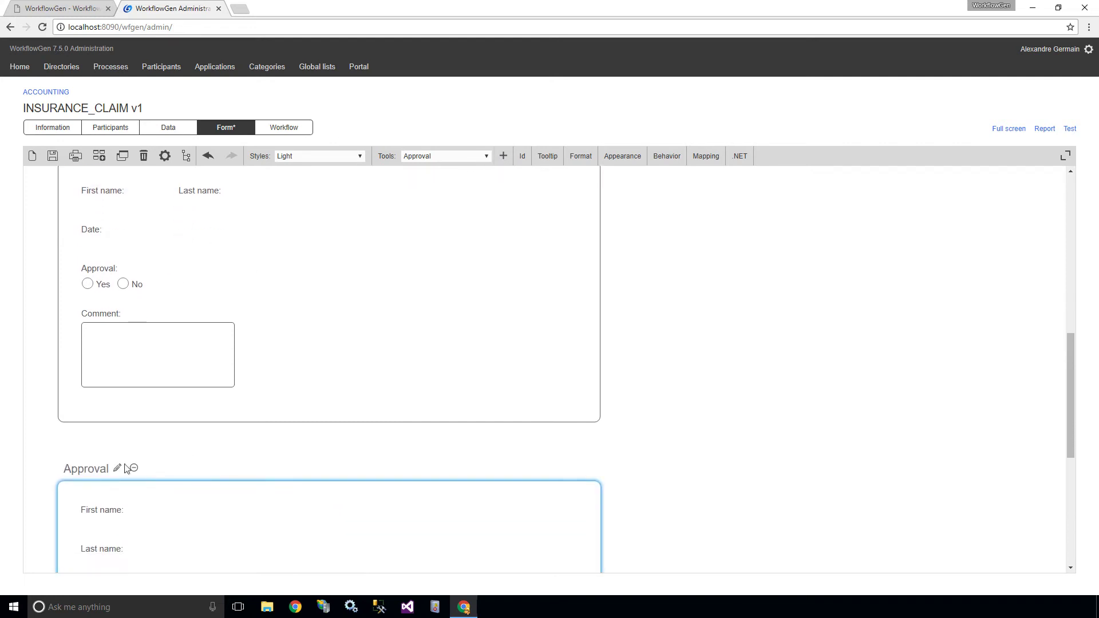
scroll(105, 193, "up", 1)
left_click(68, 208)
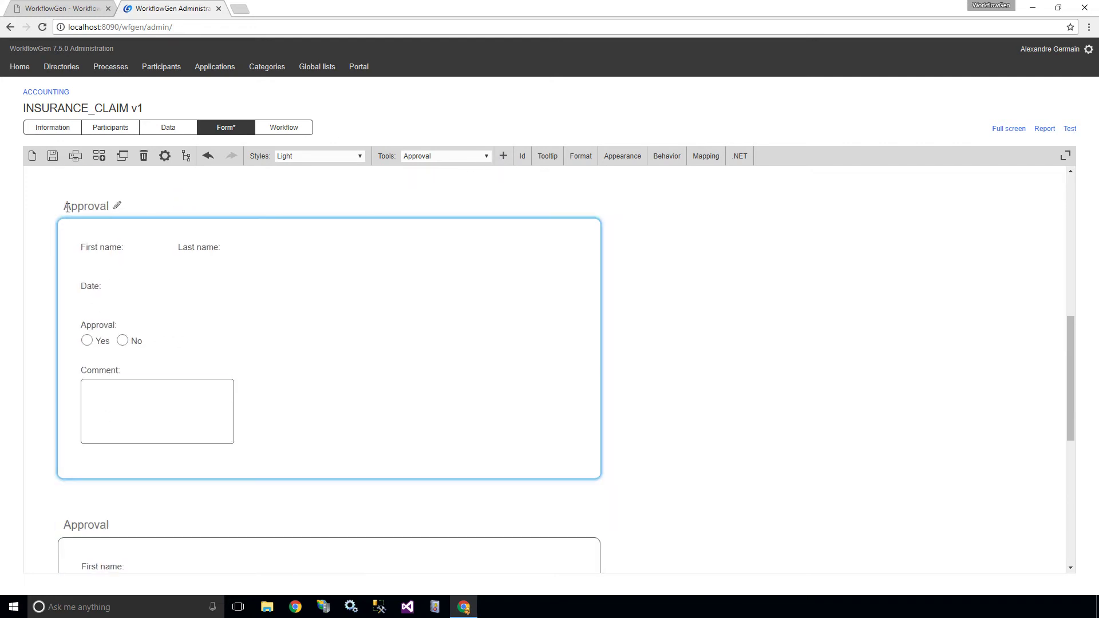
type("Insurance Claim")
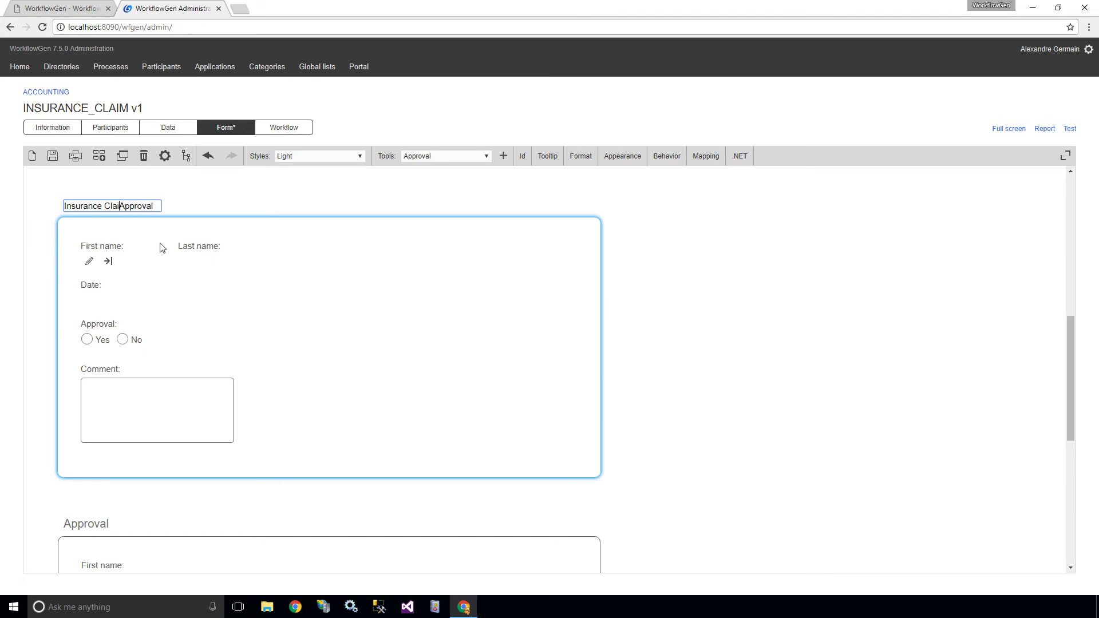
left_click(69, 527)
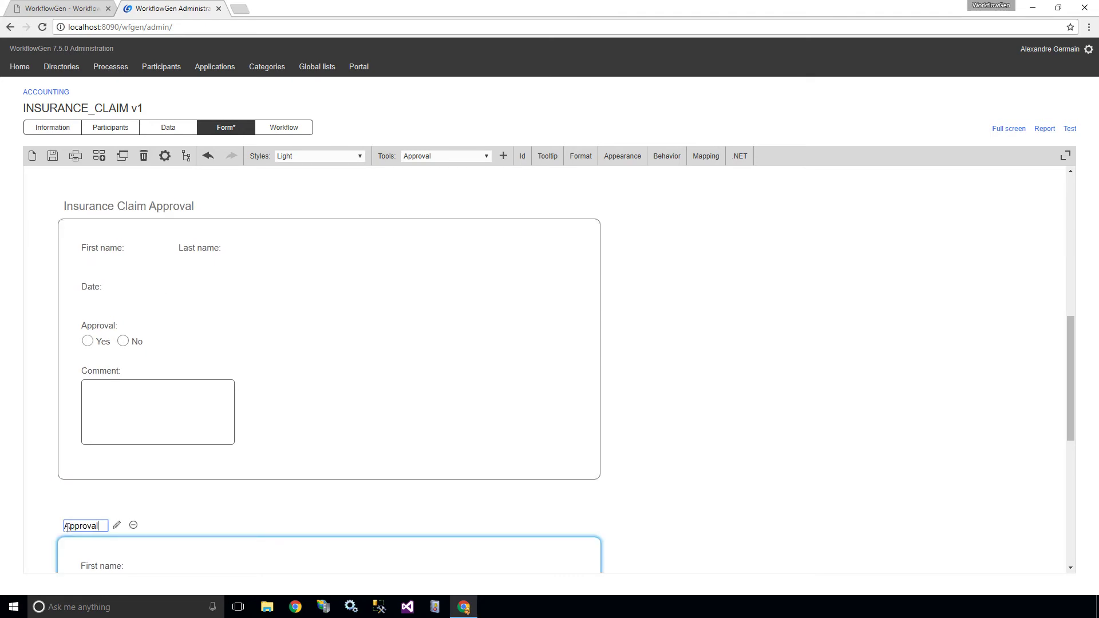
type("Insurance Claim Issue")
Step: Make the Claim Details label bold using the form's appearance settings
scroll(184, 520, "up", 6)
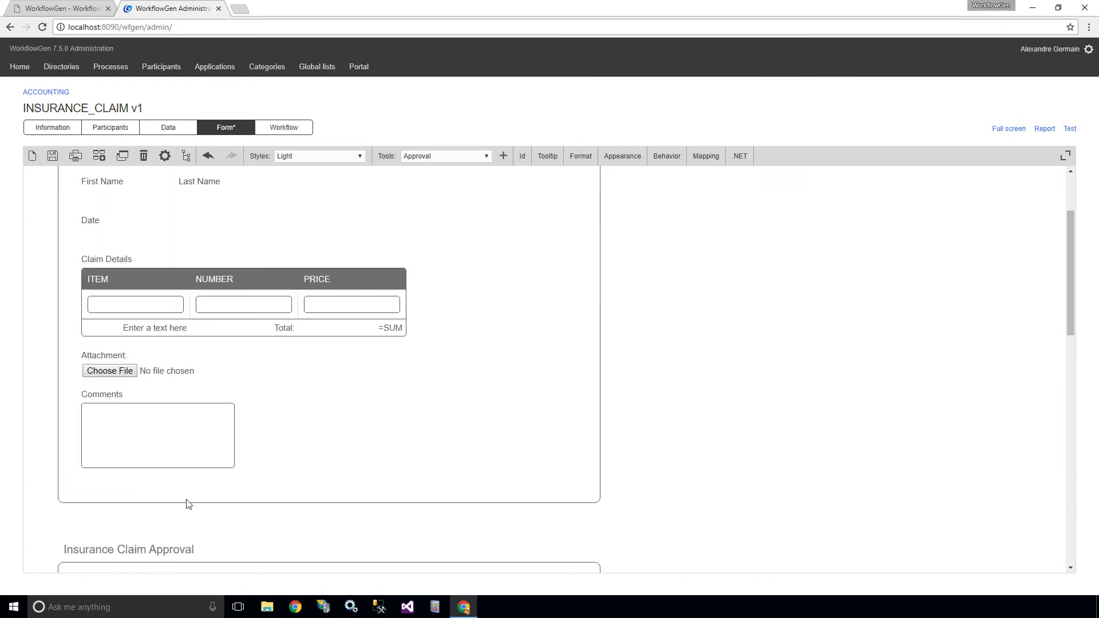
left_click(618, 163)
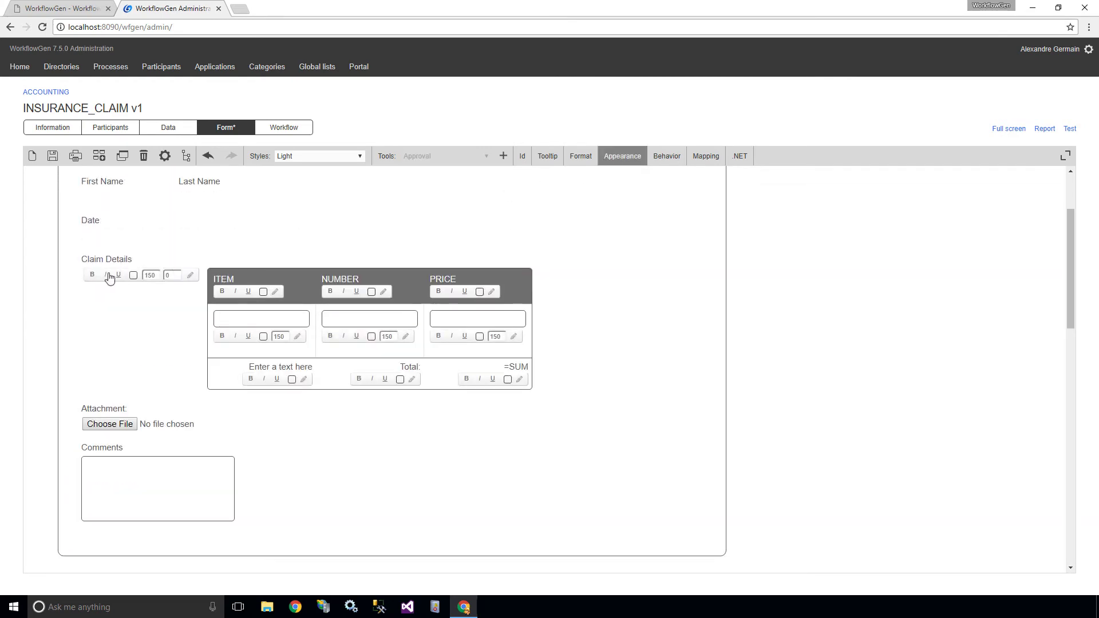
left_click(94, 276)
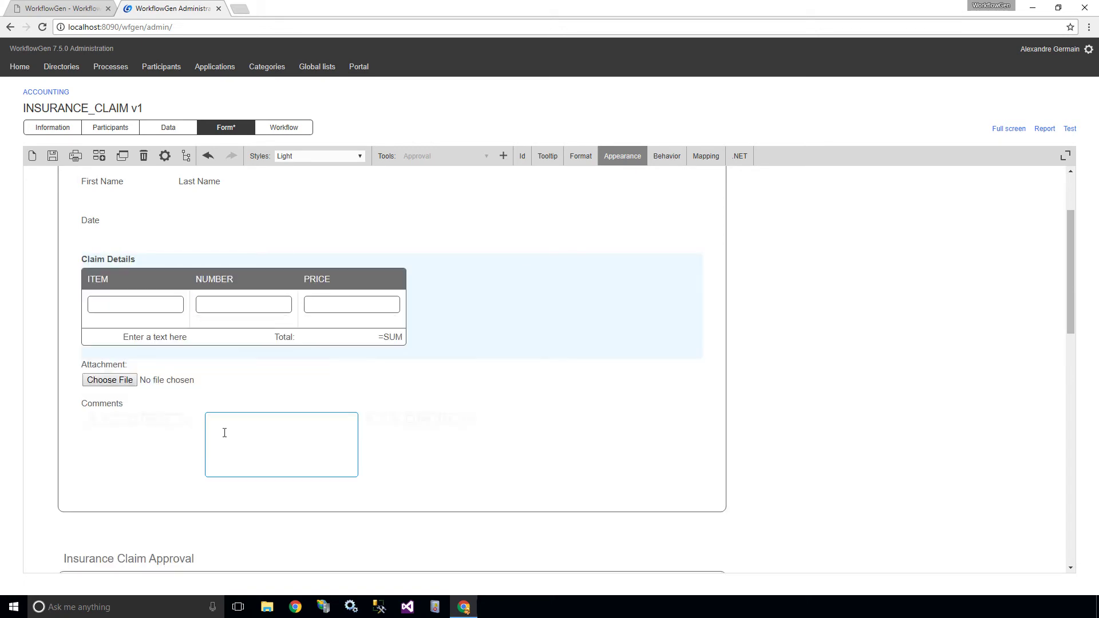
Step: Color the Approval label in the Insurance Claim Approval section dark red and save the form
scroll(223, 434, "down", 5)
mouse_move(169, 408)
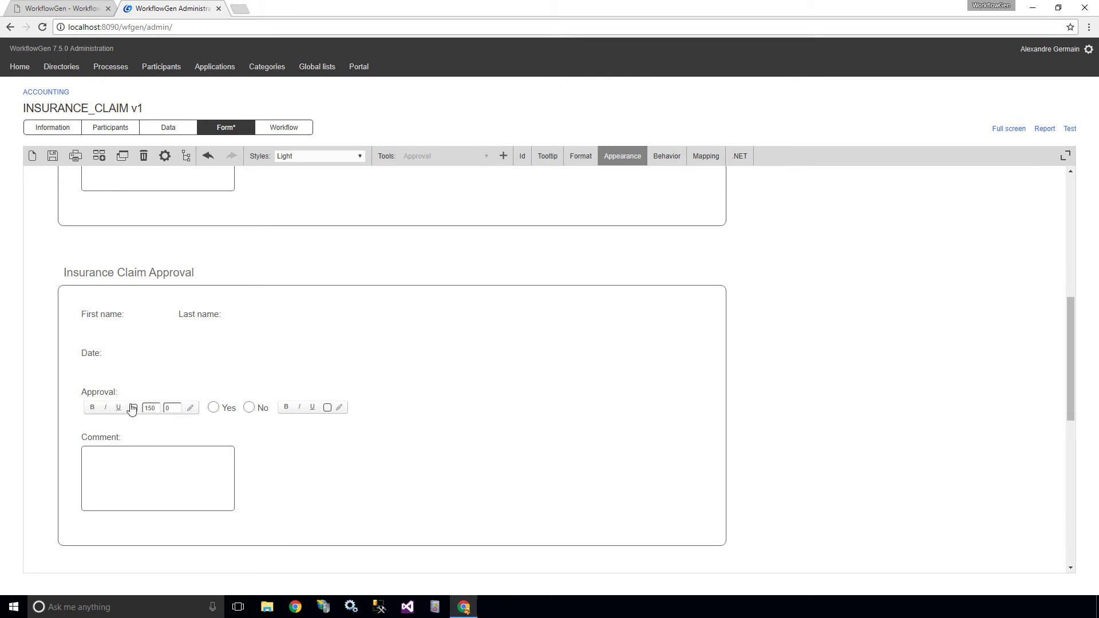
left_click(132, 408)
left_click(119, 421)
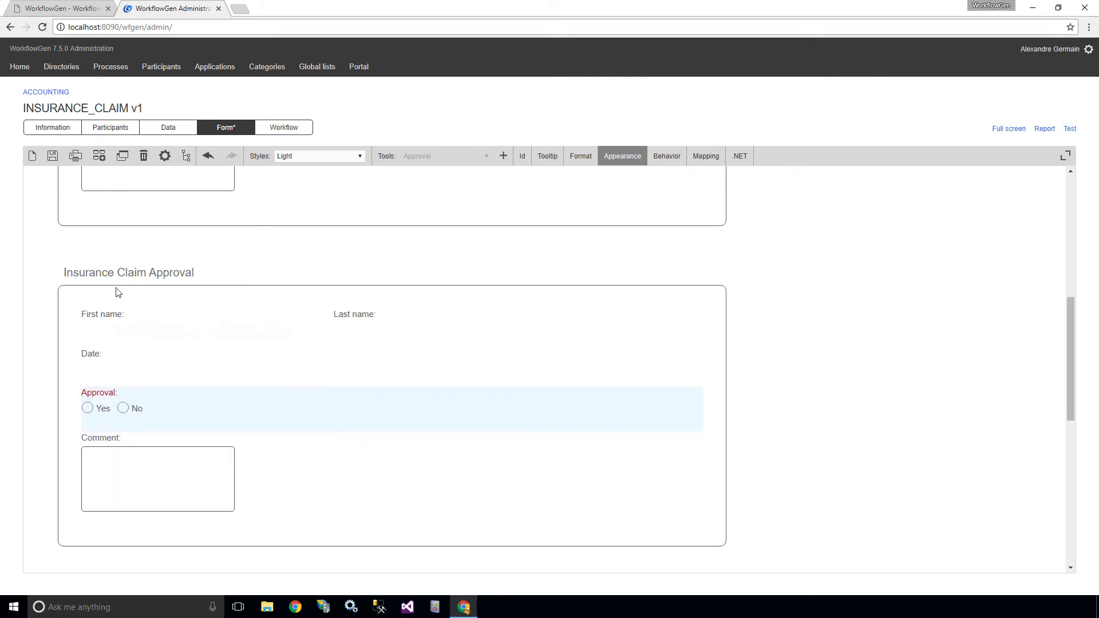
left_click(52, 158)
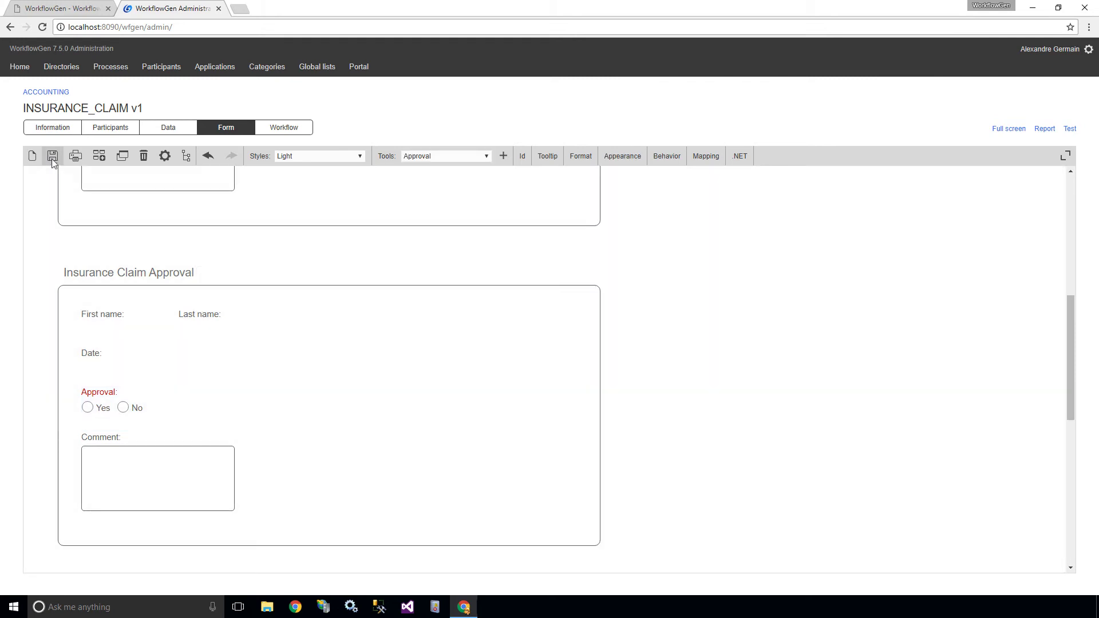
Step: Make the Attachment and Comments fields of the Request section required for the INITIATES action using the form's behavior settings
scroll(363, 416, "up", 7)
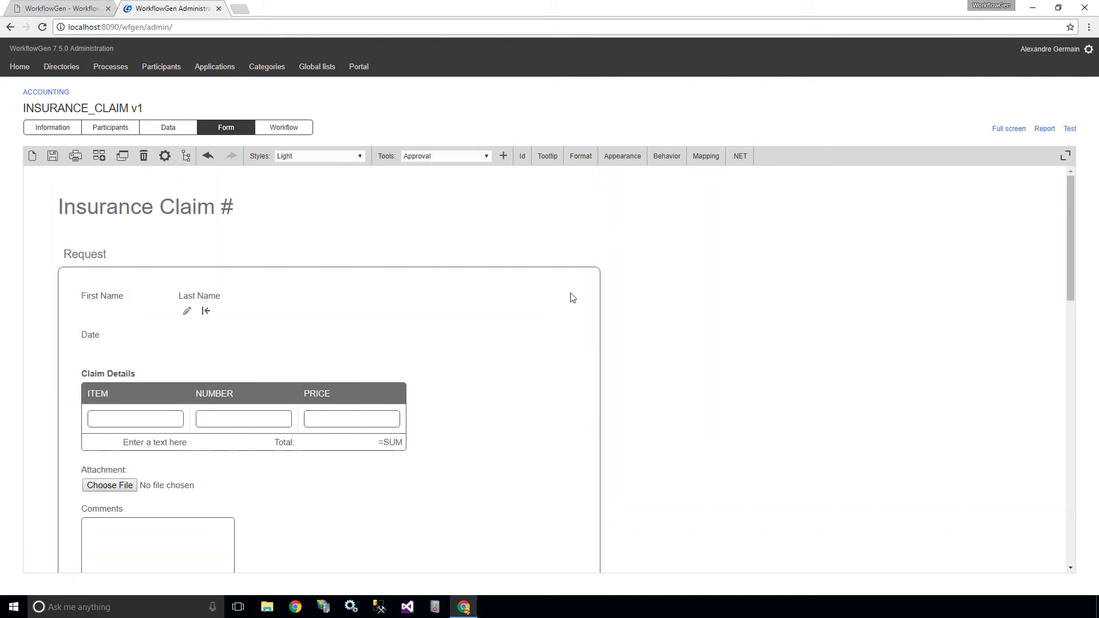
left_click(668, 163)
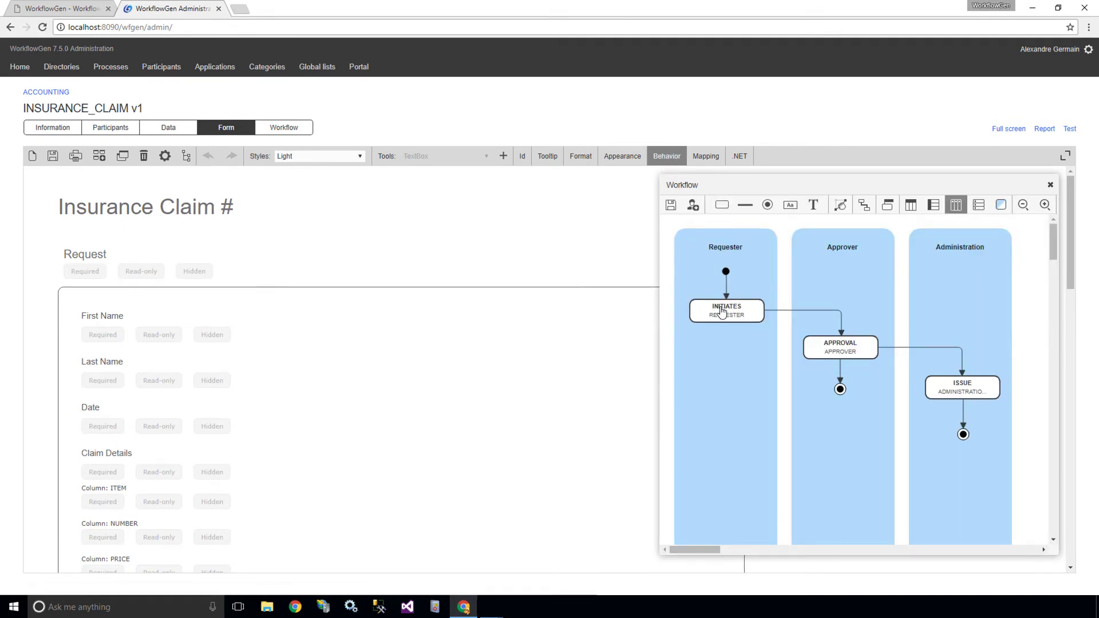
left_click(722, 312)
scroll(223, 404, "down", 6)
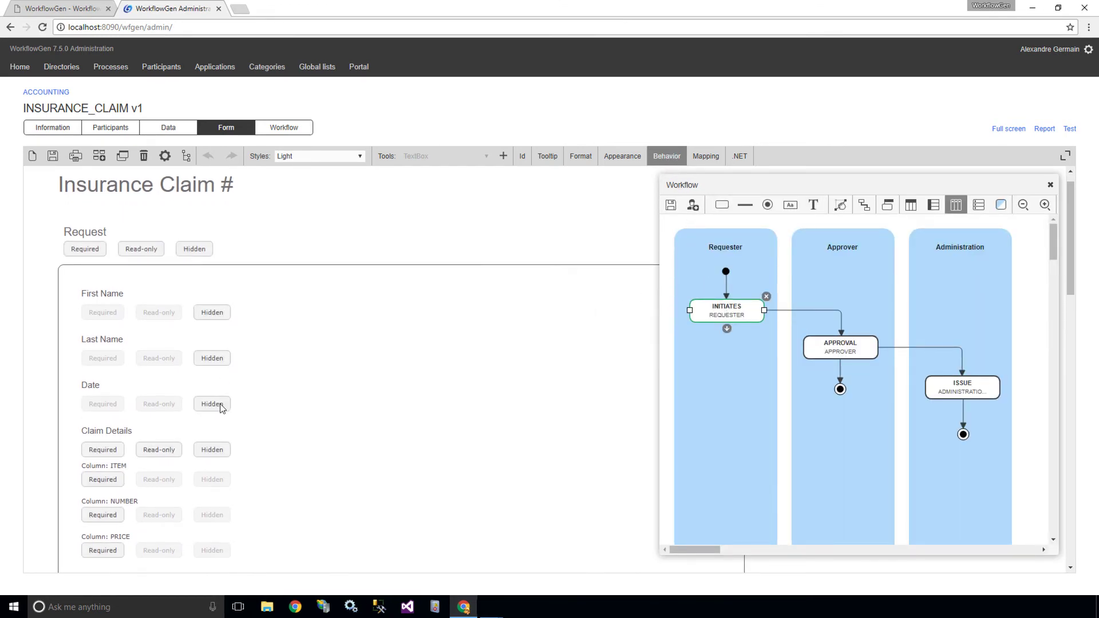
left_click(102, 326)
left_click(102, 281)
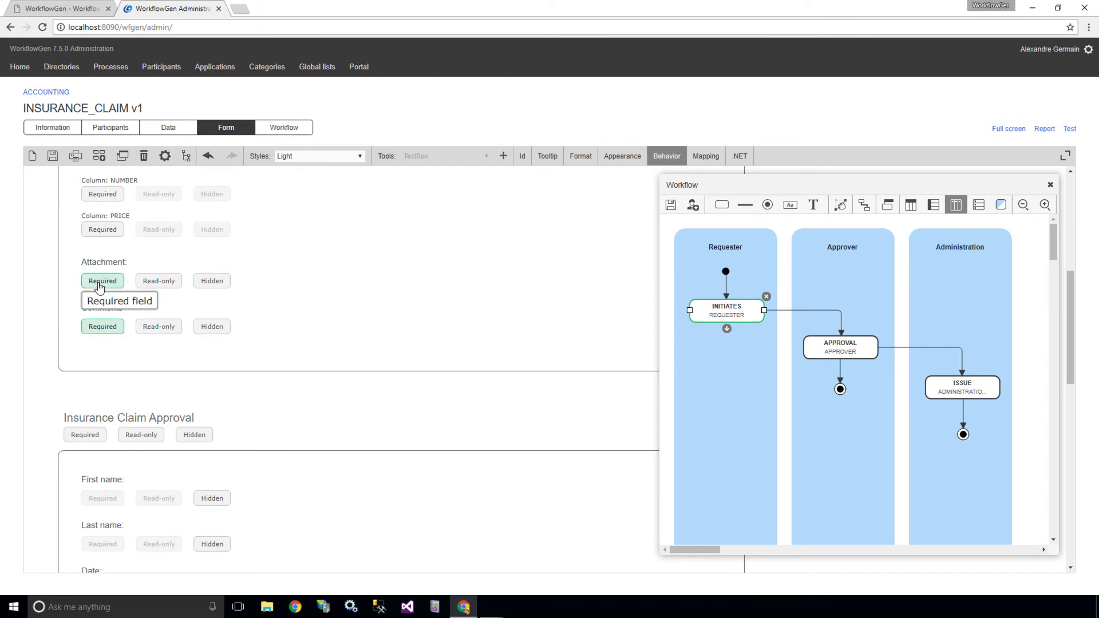
Step: Hide the Insurance Claim Approval and Insurance Claim Issue sections for the INITIATES action
left_click(190, 437)
scroll(192, 435, "down", 8)
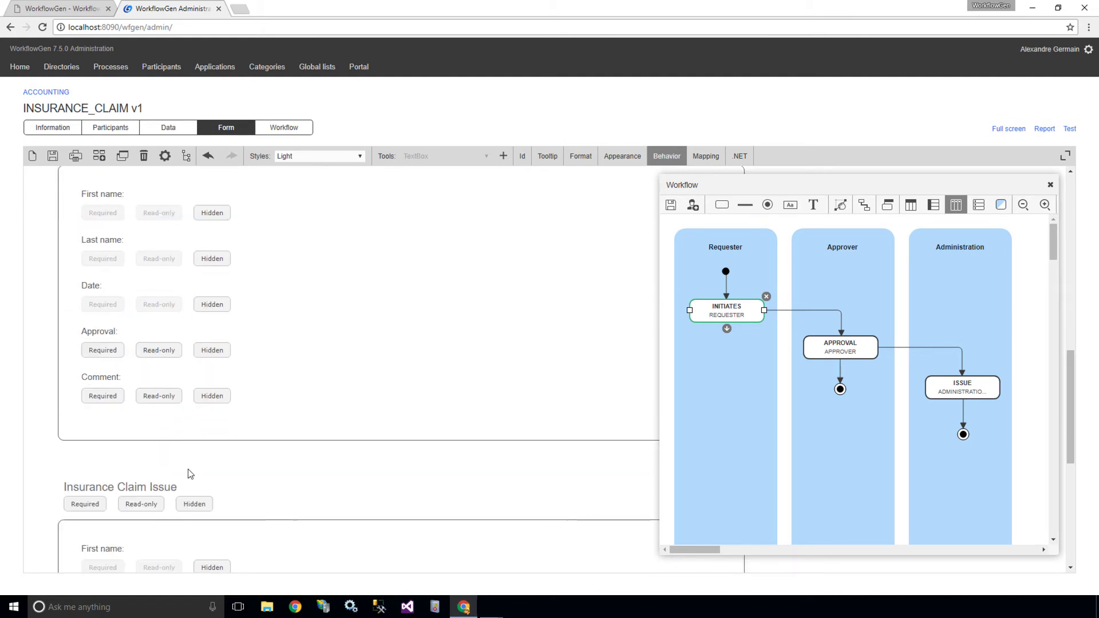
left_click(194, 332)
Step: For the APPROVAL action, make the Request section read-only and the Approval field in Insurance Claim Approval required
left_click(825, 344)
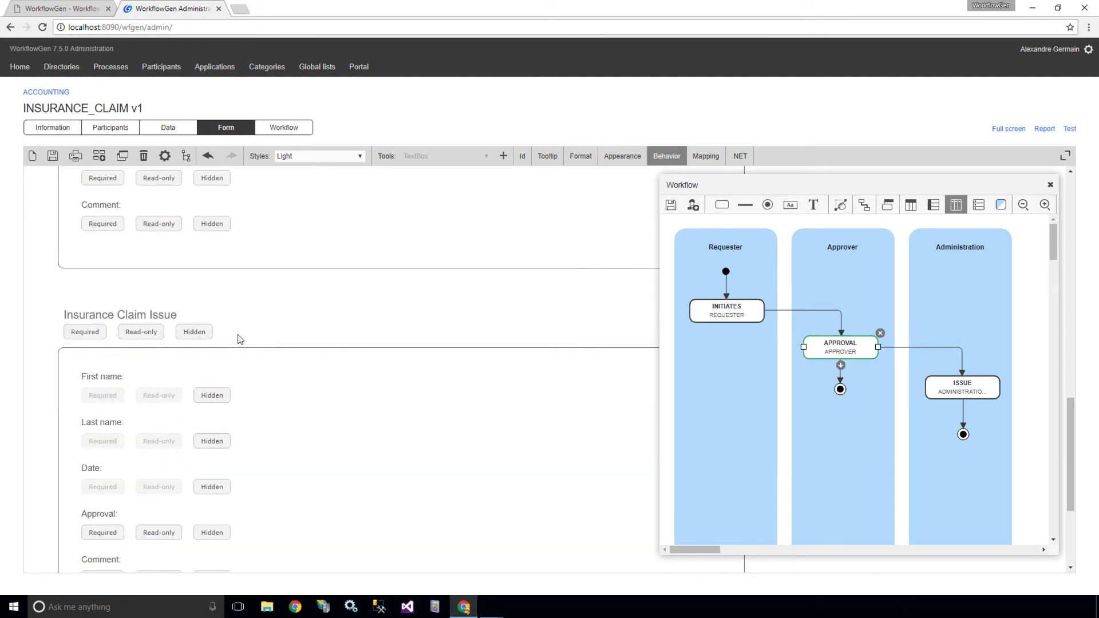
scroll(235, 338, "up", 15)
scroll(140, 351, "down", 6)
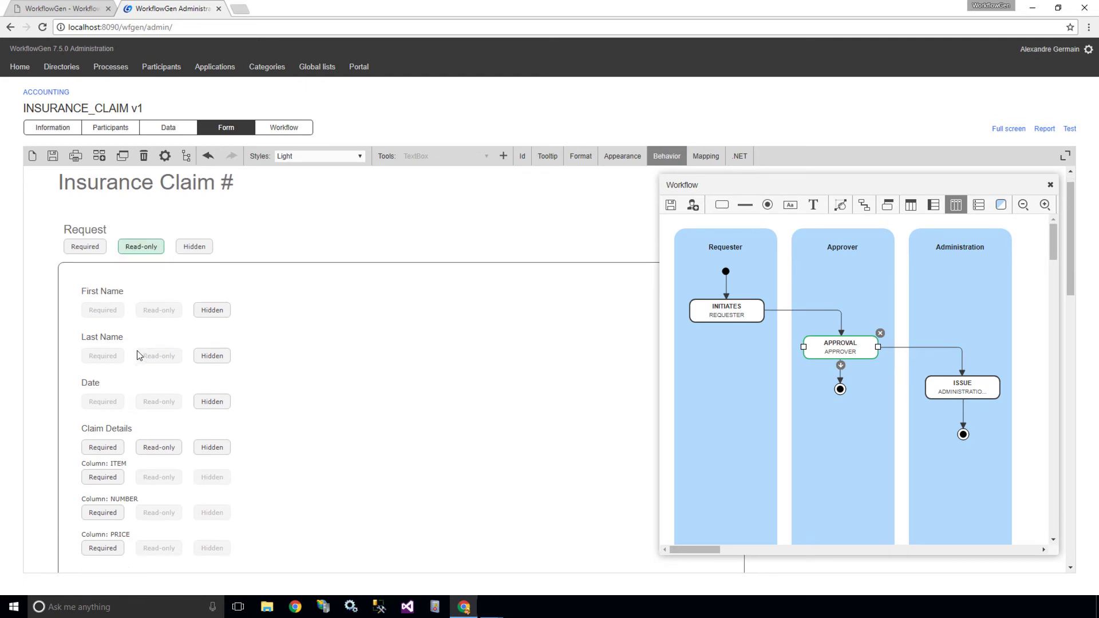
scroll(127, 372, "down", 2)
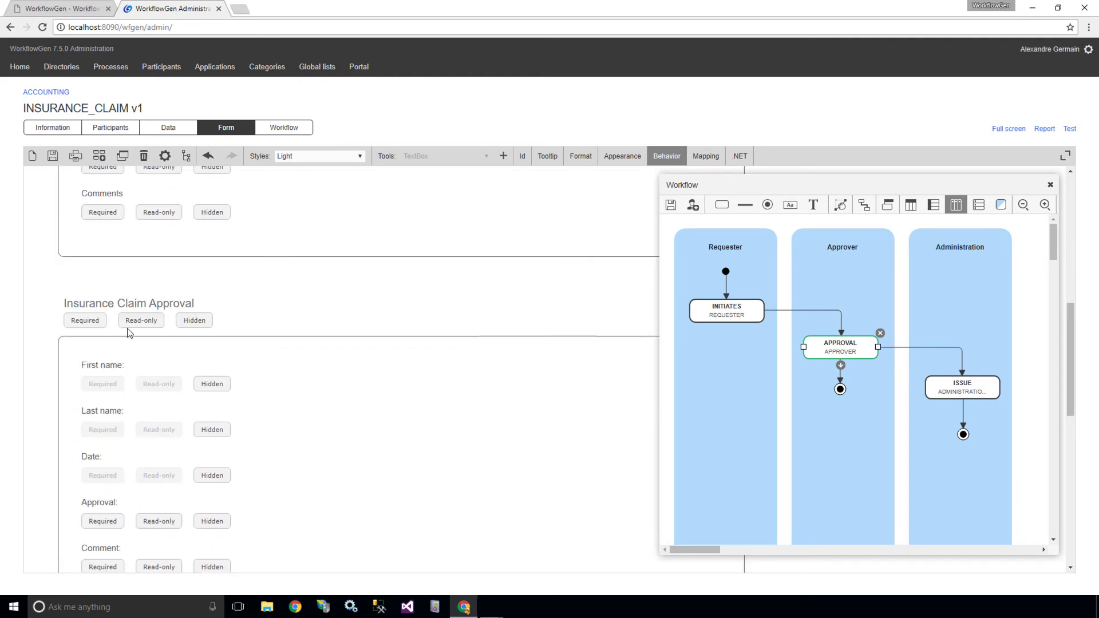
left_click(103, 522)
scroll(172, 466, "down", 3)
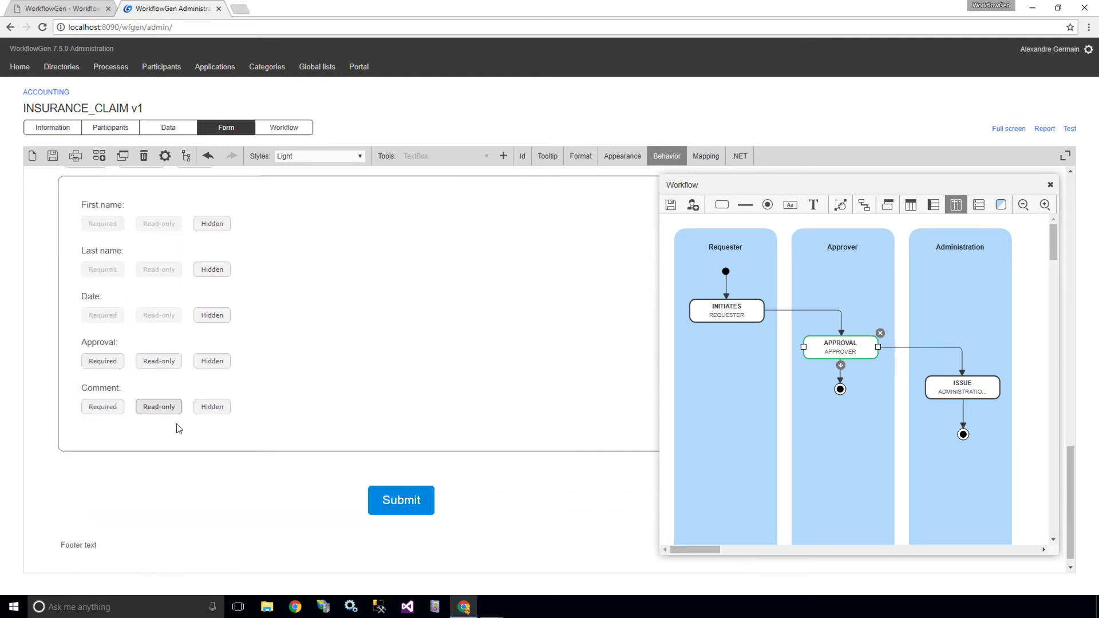
Step: For the ISSUE action, require the Approval field in Insurance Claim Issue, make the Request section read-only, and save the form
scroll(214, 264, "up", 3)
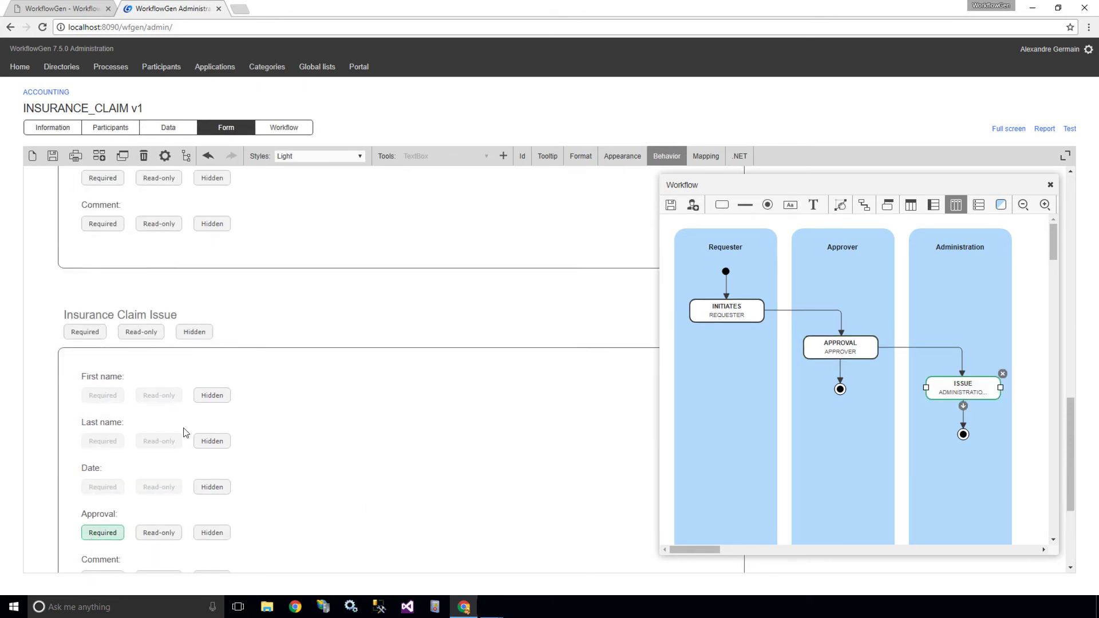
scroll(180, 430, "up", 5)
scroll(150, 279, "up", 10)
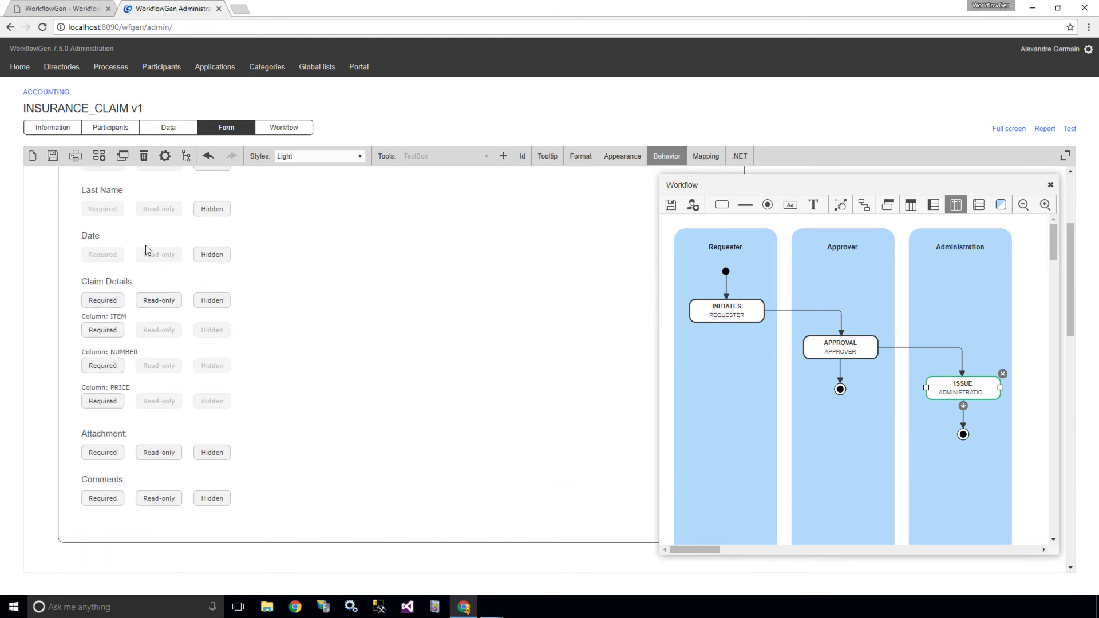
left_click(53, 155)
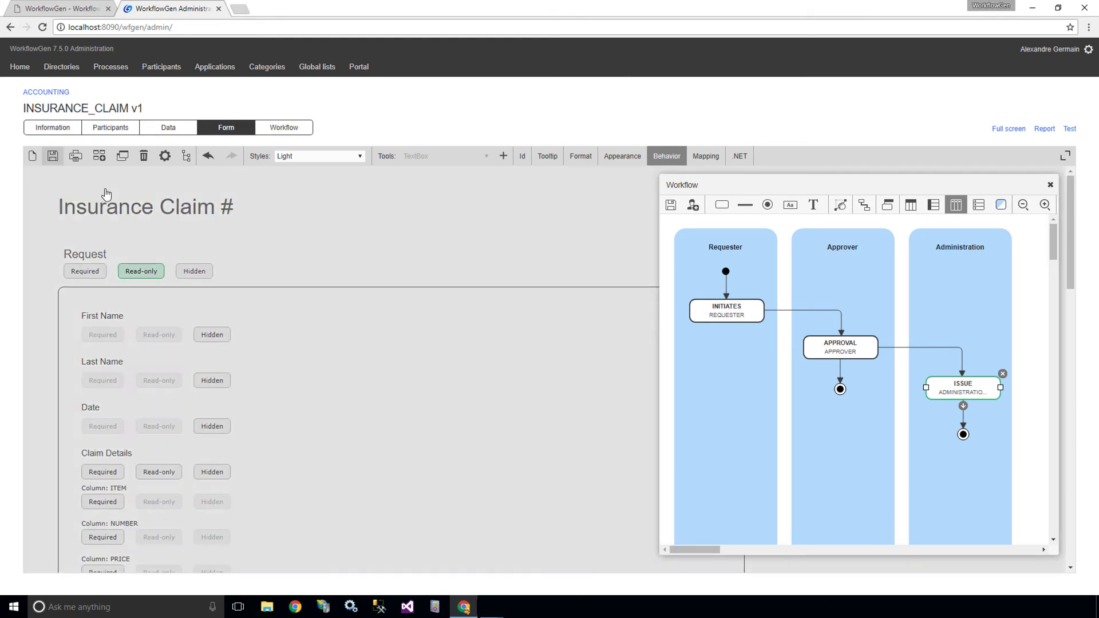
Step: In the form's mapping settings, send the Current user.First name macro into the Request section's First Name for the INITIATES action
left_click(706, 158)
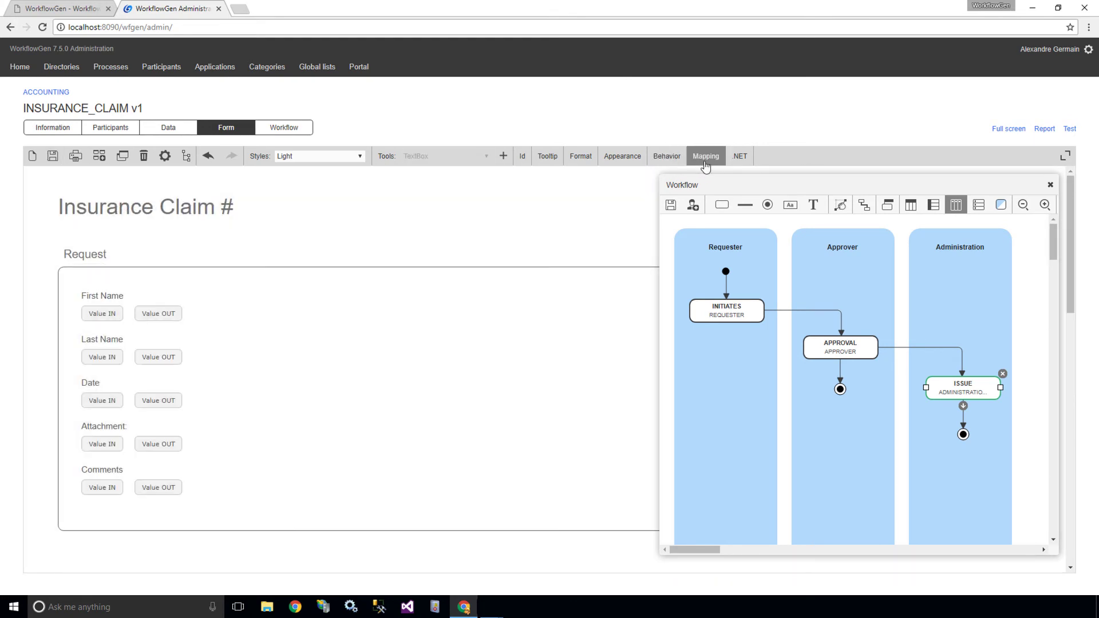
left_click(735, 314)
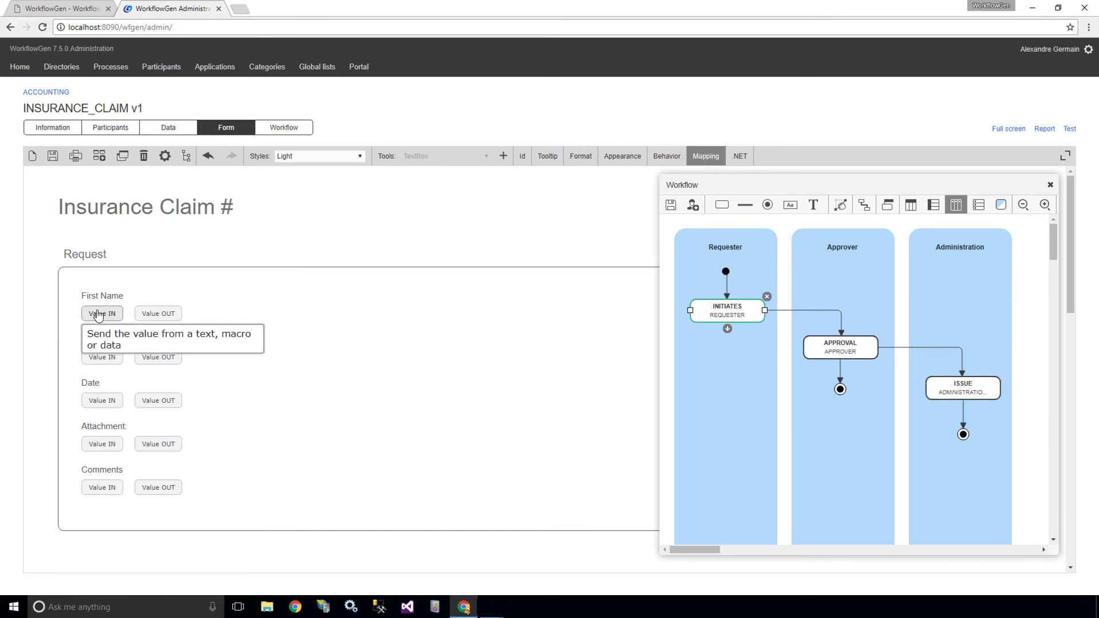
left_click(115, 316)
left_click(150, 386)
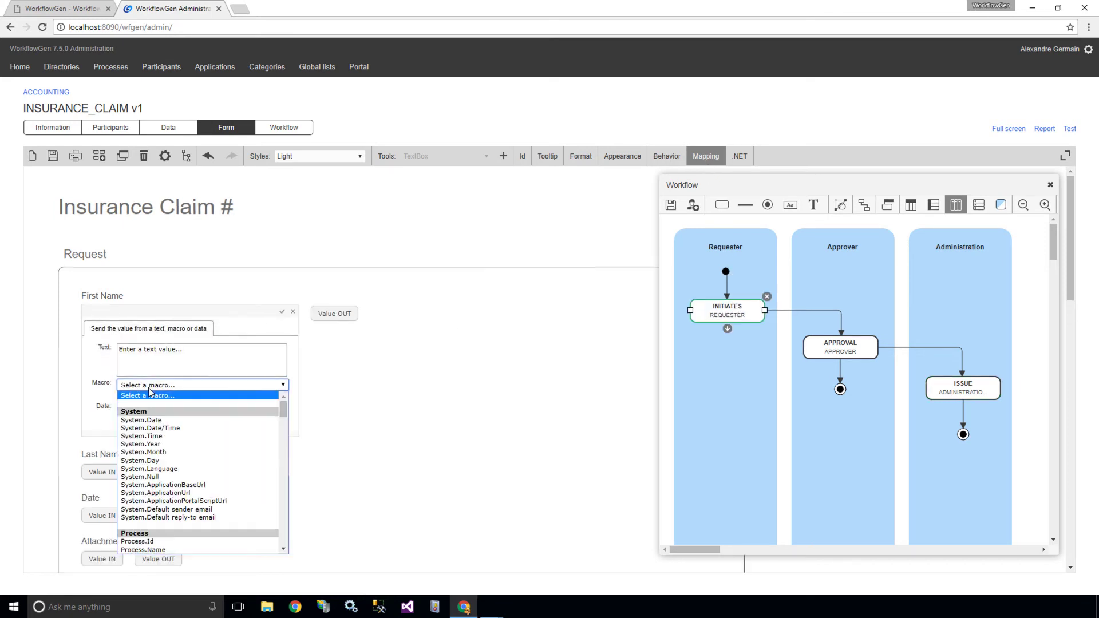
left_click_drag(285, 411, 273, 458)
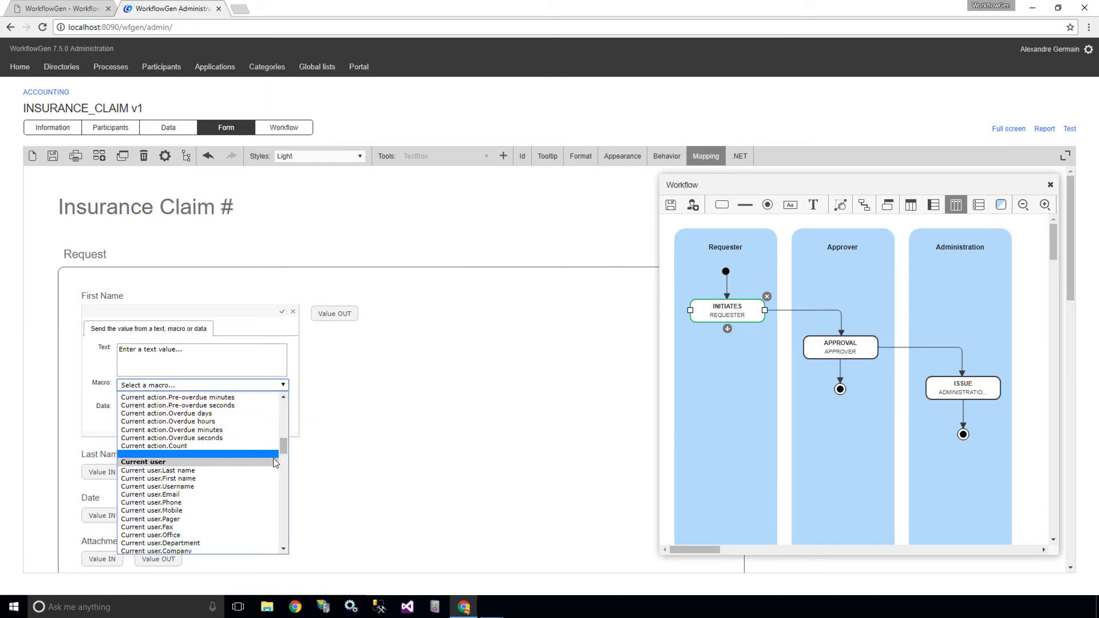
left_click(232, 480)
left_click(282, 311)
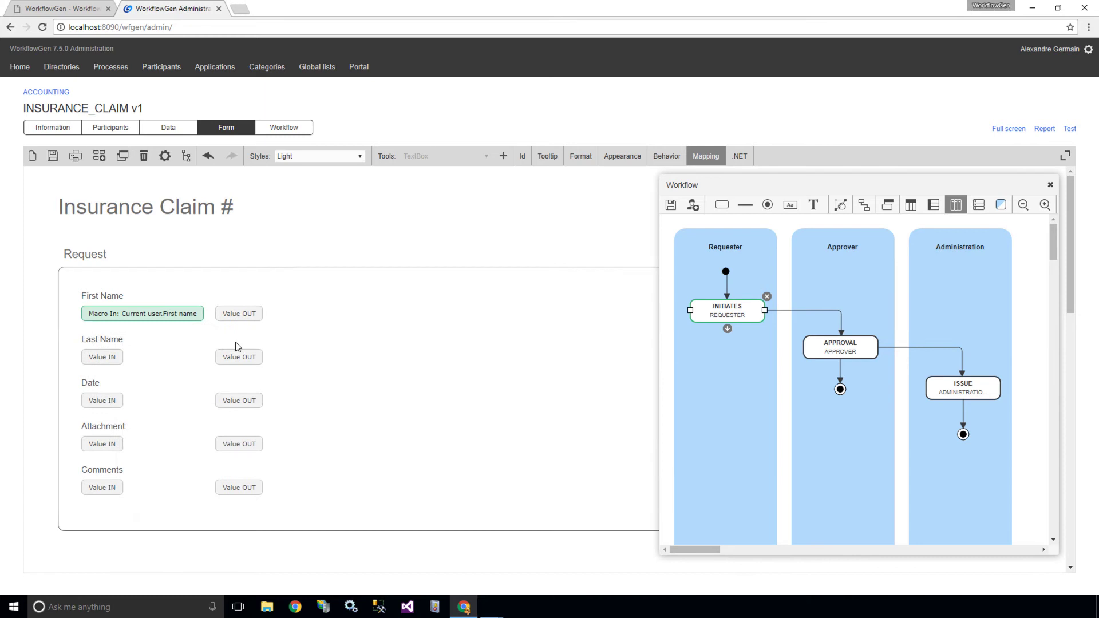
Step: Send the Current user.Last name macro into the Request section's Last Name field for the INITIATES action
left_click(107, 357)
left_click(258, 428)
left_click_drag(284, 270, 284, 313)
left_click(216, 319)
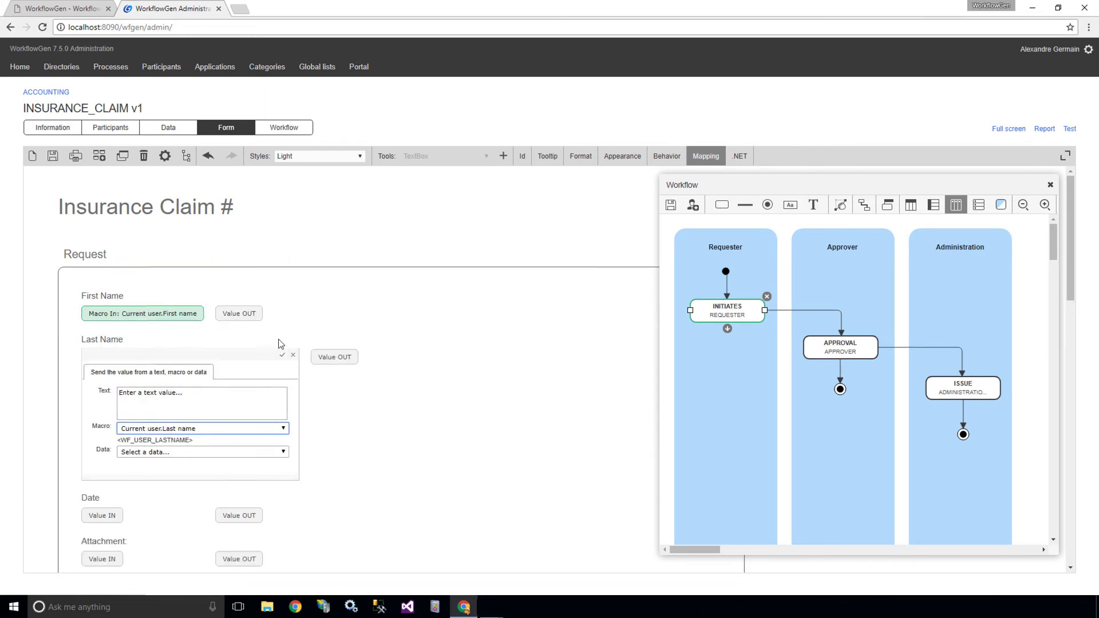
left_click(282, 356)
Step: Send the System.Date macro into the Request section's Date field for the INITIATES action
left_click(106, 401)
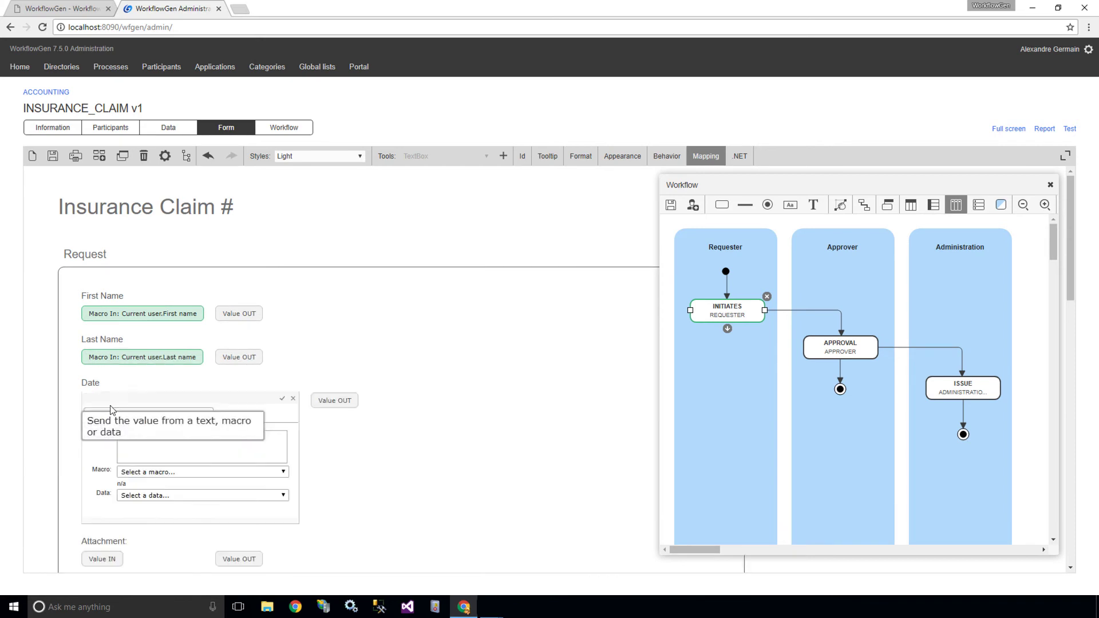
left_click(148, 472)
left_click(141, 507)
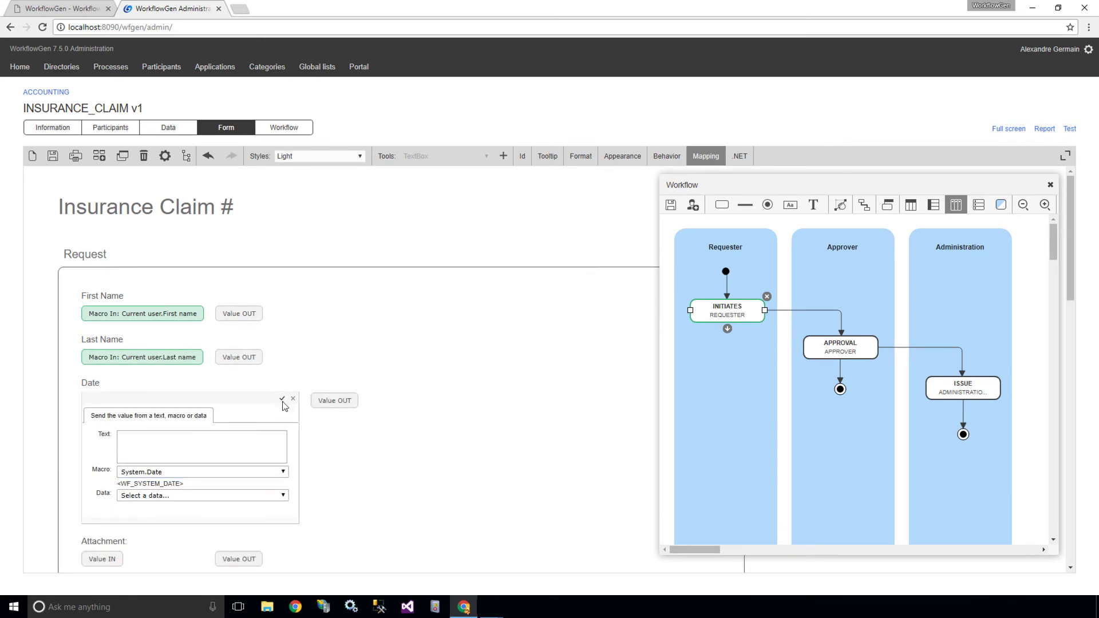
left_click(282, 399)
Step: Retrieve the INITIATES action's Attachment and Comments values into new data ACTION1_ATTACHMENT and ACTION1_COMMENTS
left_click(236, 452)
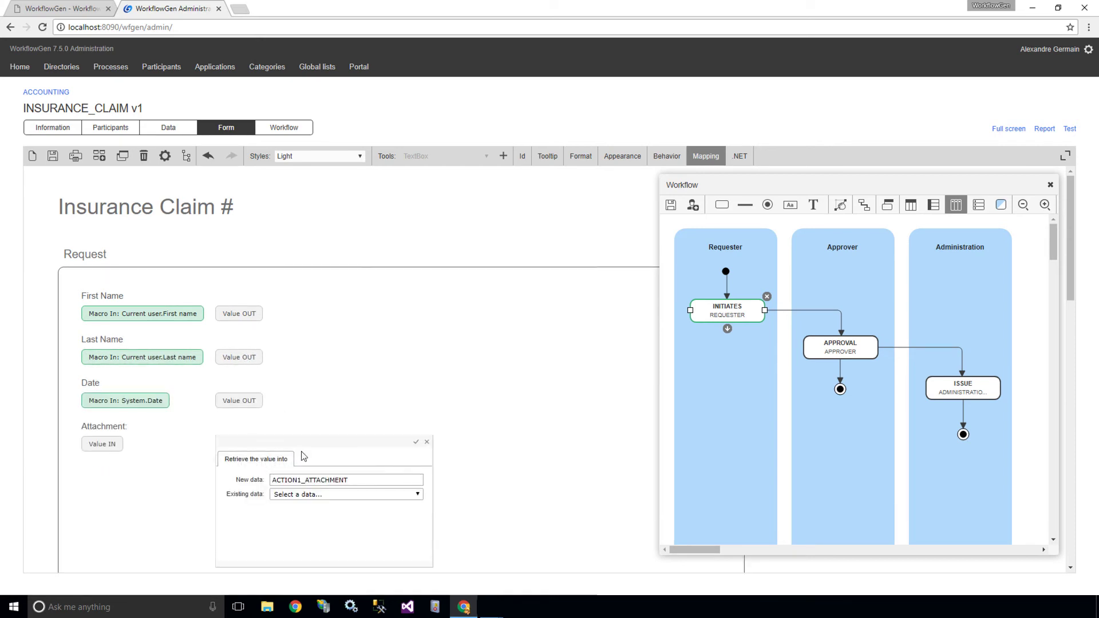
left_click(417, 441)
left_click(259, 488)
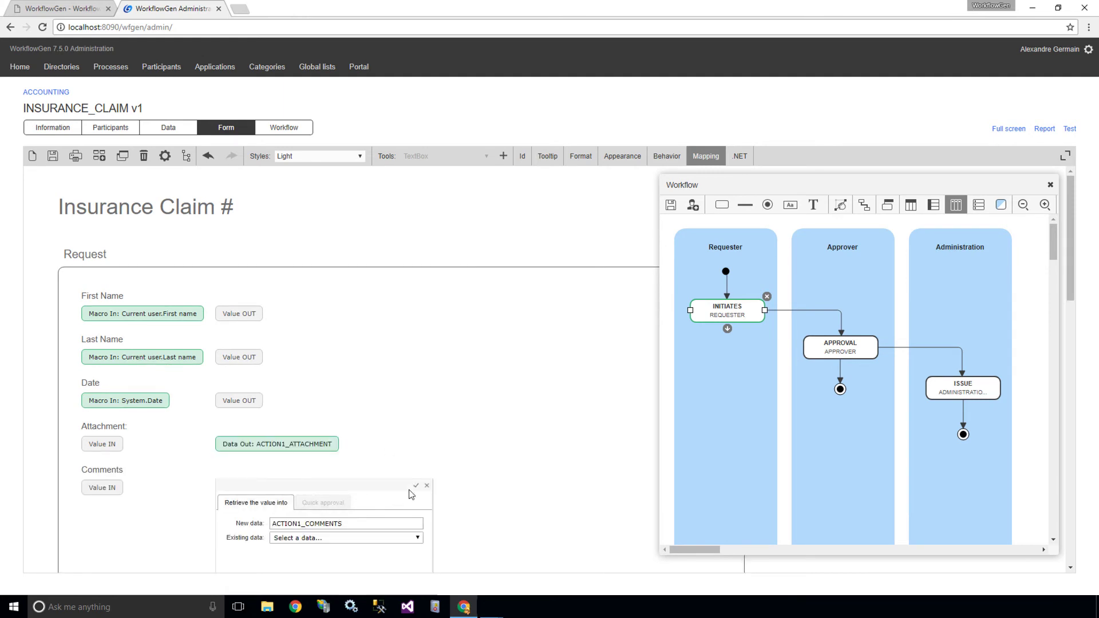
left_click(416, 485)
Step: For the APPROVAL action, send the Current user.First name macro into the First name field of Insurance Claim Approval
left_click(824, 348)
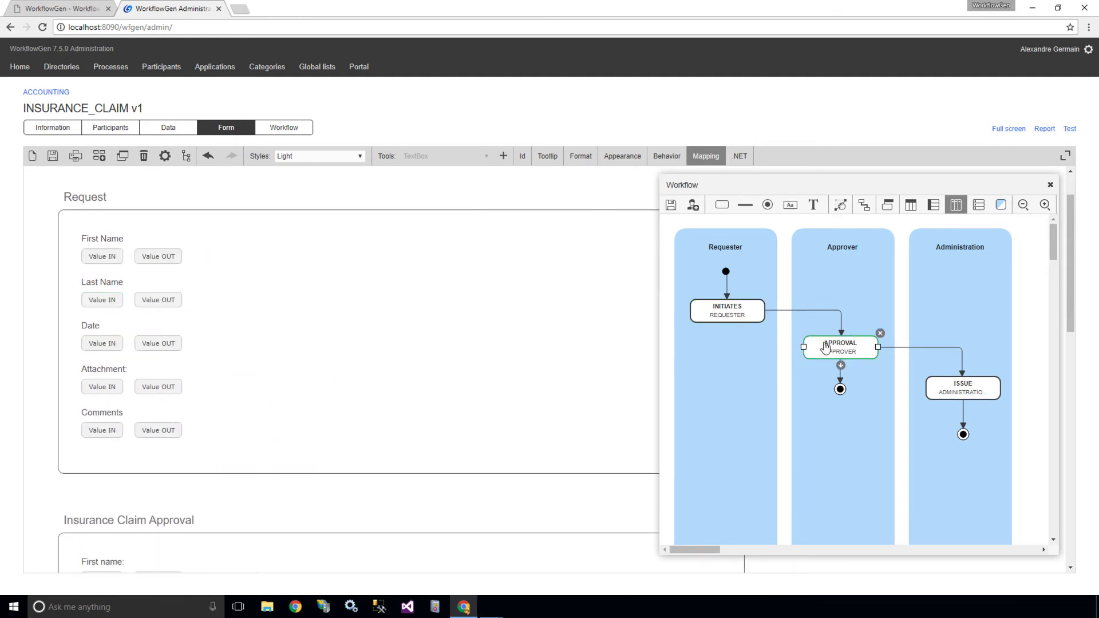
left_click(102, 297)
left_click(132, 365)
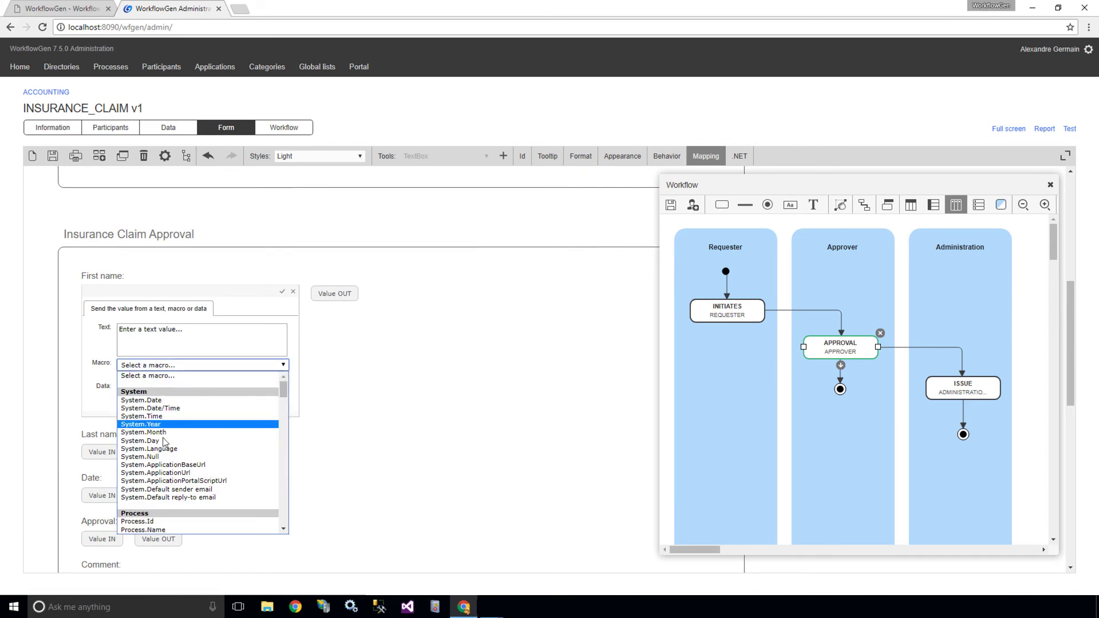
scroll(200, 458, "down", 5)
left_click(218, 487)
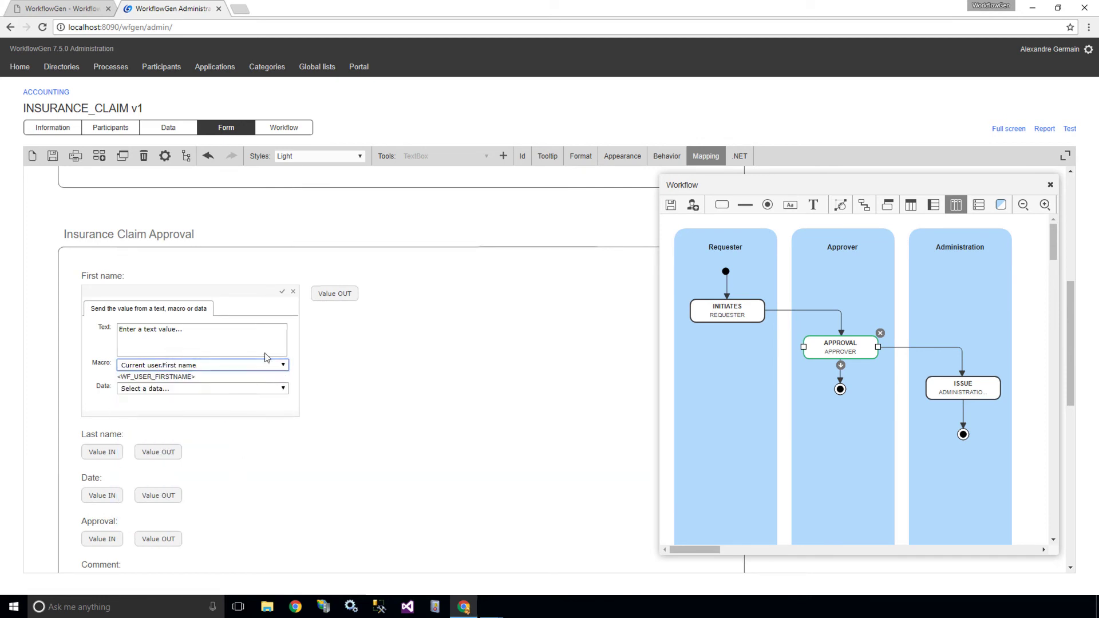
left_click(281, 292)
Step: Send the Current user.Last name macro into the Last name field of Insurance Claim Approval for the APPROVAL action
left_click(102, 338)
left_click(144, 409)
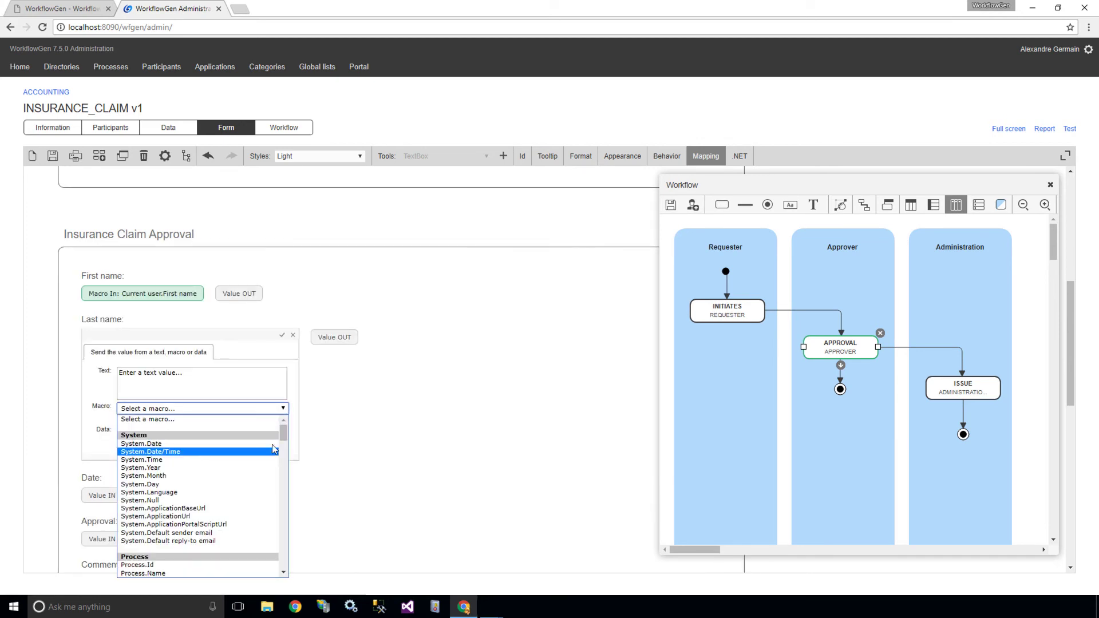
scroll(239, 477, "down", 10)
left_click(237, 473)
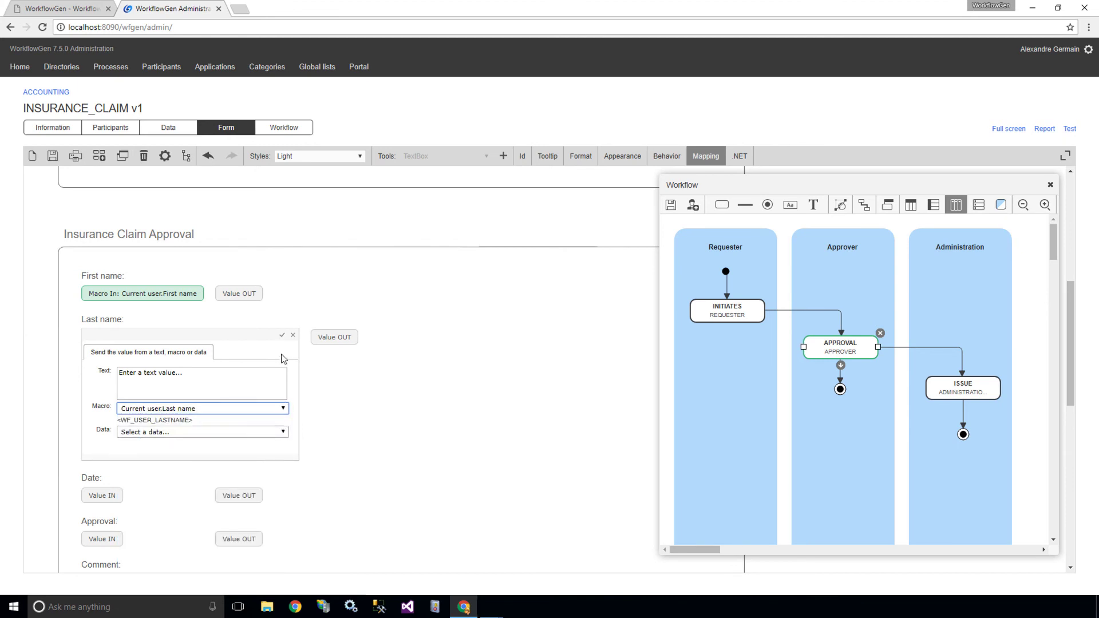
left_click(282, 336)
Step: In Insurance Claim Approval, send System.Date into the Date field and retrieve the Approval value into new data APPROVAL_DECISION
left_click(100, 381)
left_click(151, 452)
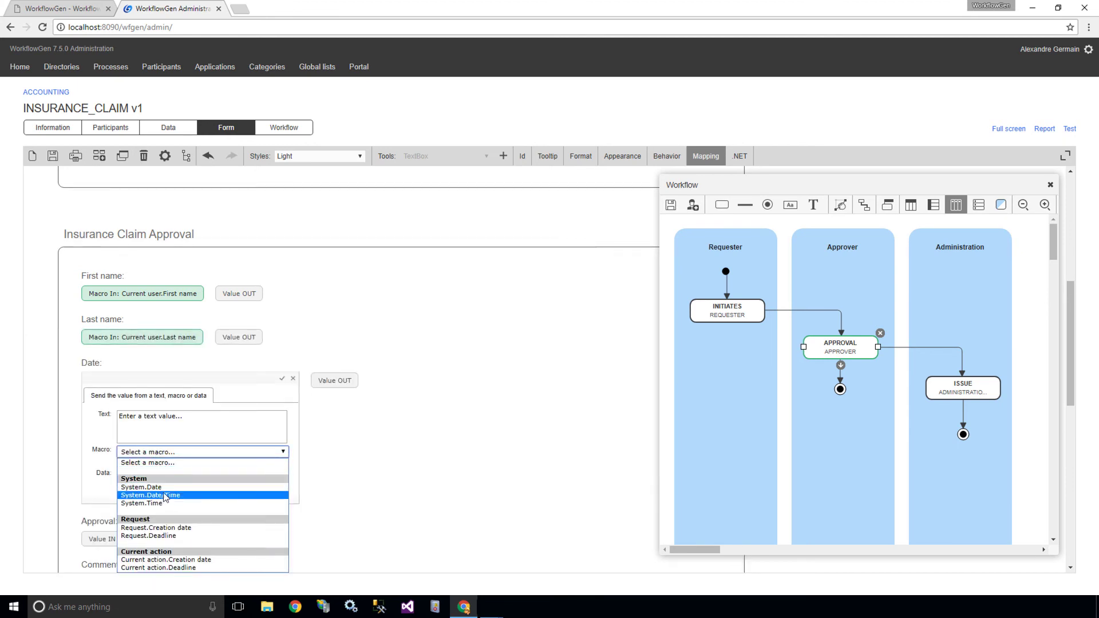
left_click(141, 487)
left_click(282, 379)
left_click(247, 425)
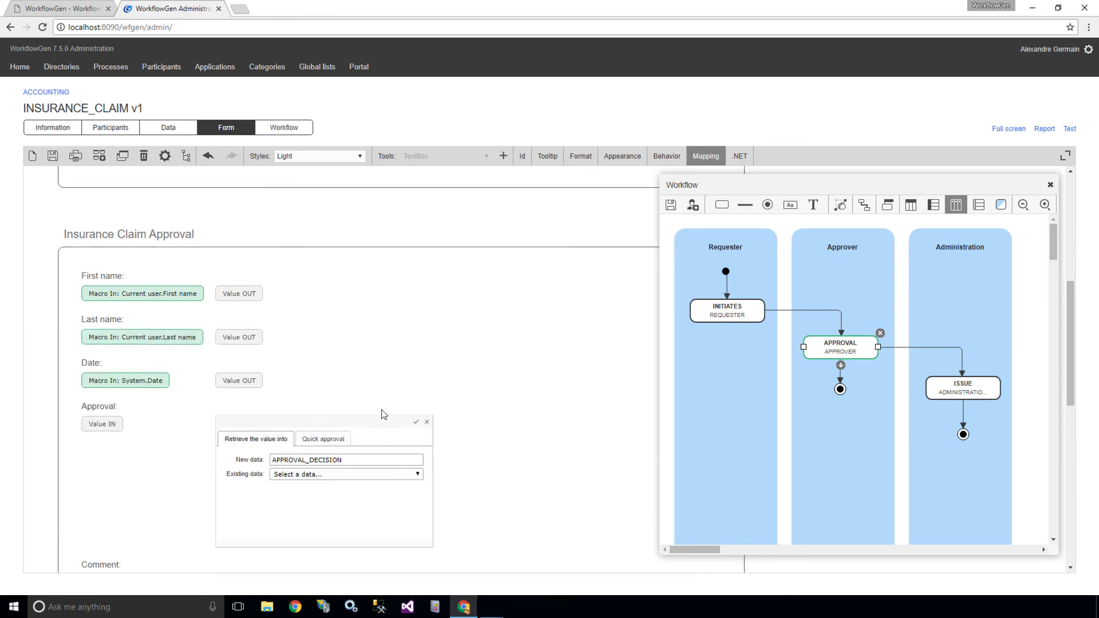
left_click(416, 424)
Step: For the ISSUE action, send the Current user.First name macro into the First name field of Insurance Claim Issue
left_click(942, 403)
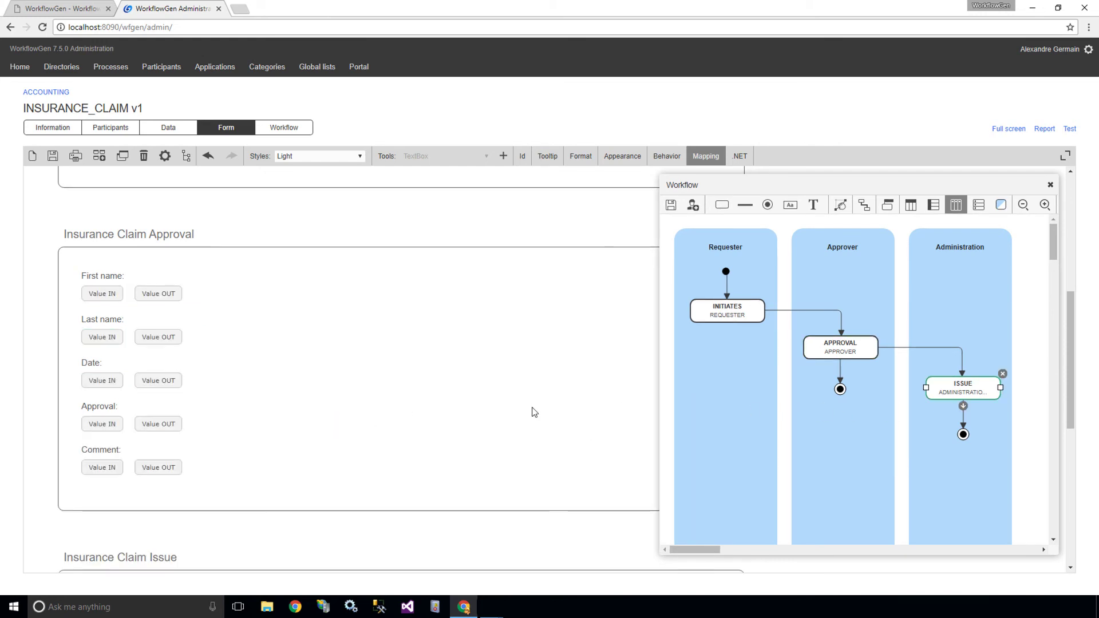
scroll(530, 411, "down", 6)
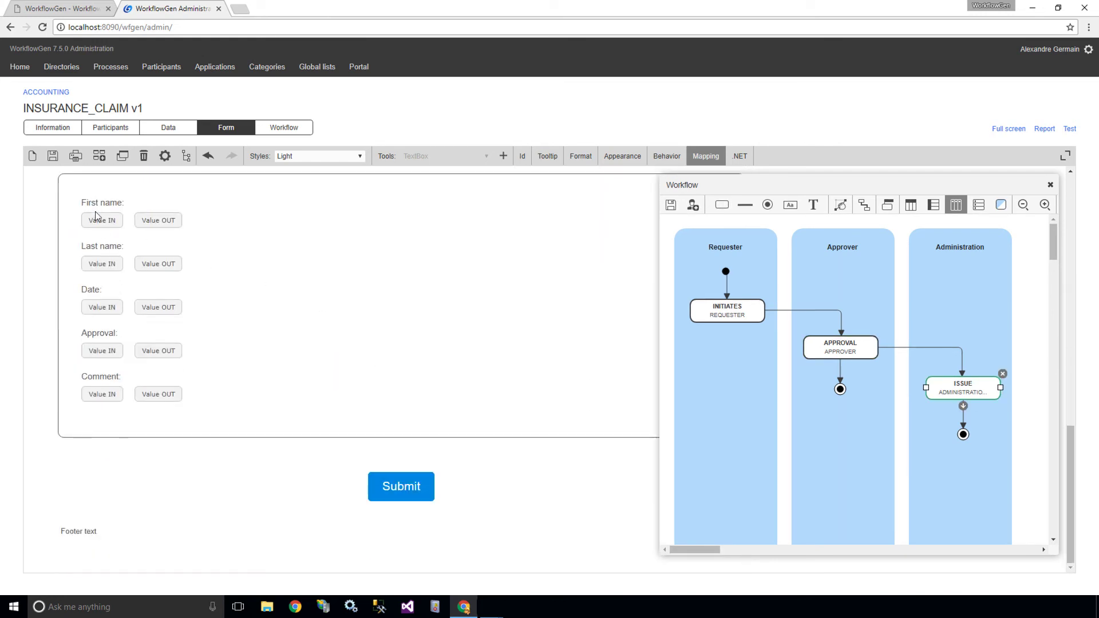
left_click(102, 220)
left_click(178, 292)
scroll(200, 373, "down", 10)
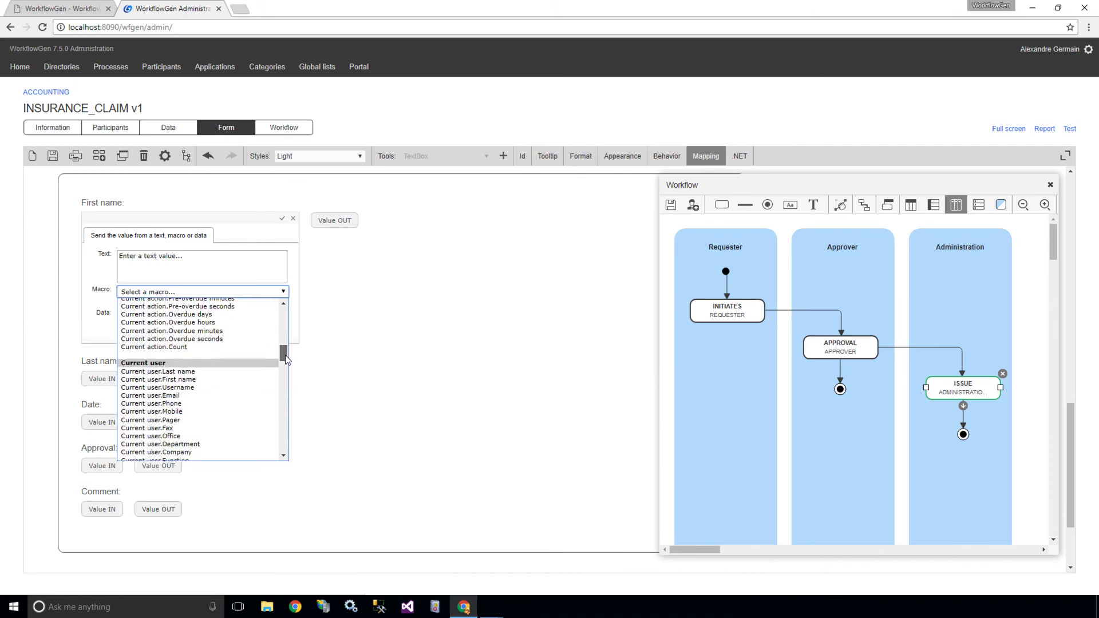
left_click(149, 350)
left_click(282, 218)
Step: Send the Current user.Last name macro into the Last name field of Insurance Claim Issue for the ISSUE action
left_click(112, 265)
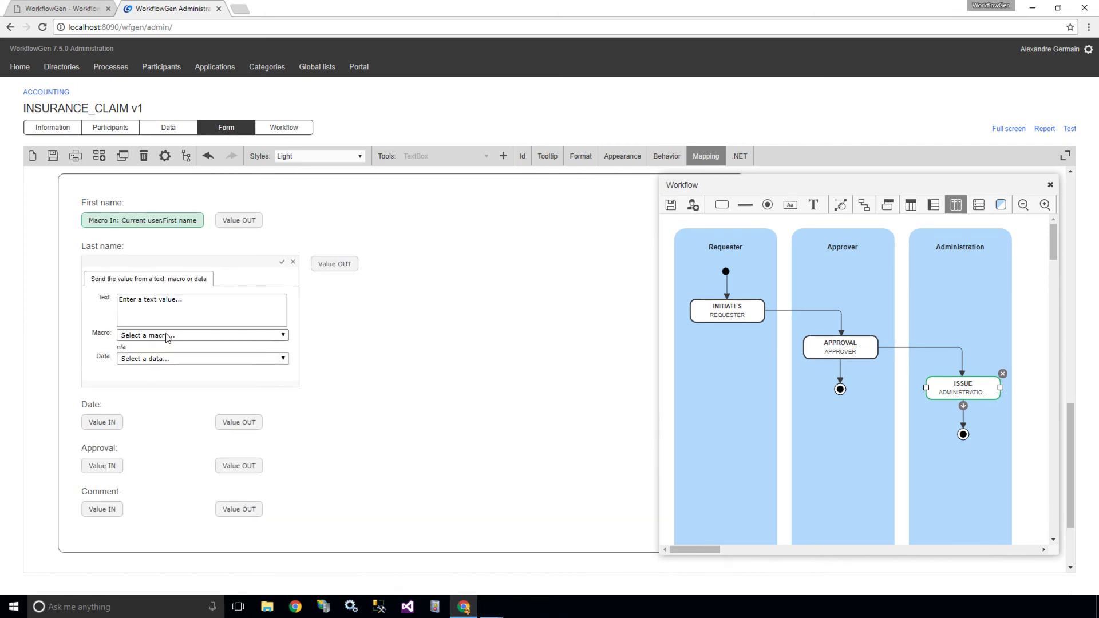
left_click(166, 336)
scroll(229, 412, "down", 6)
left_click(236, 461)
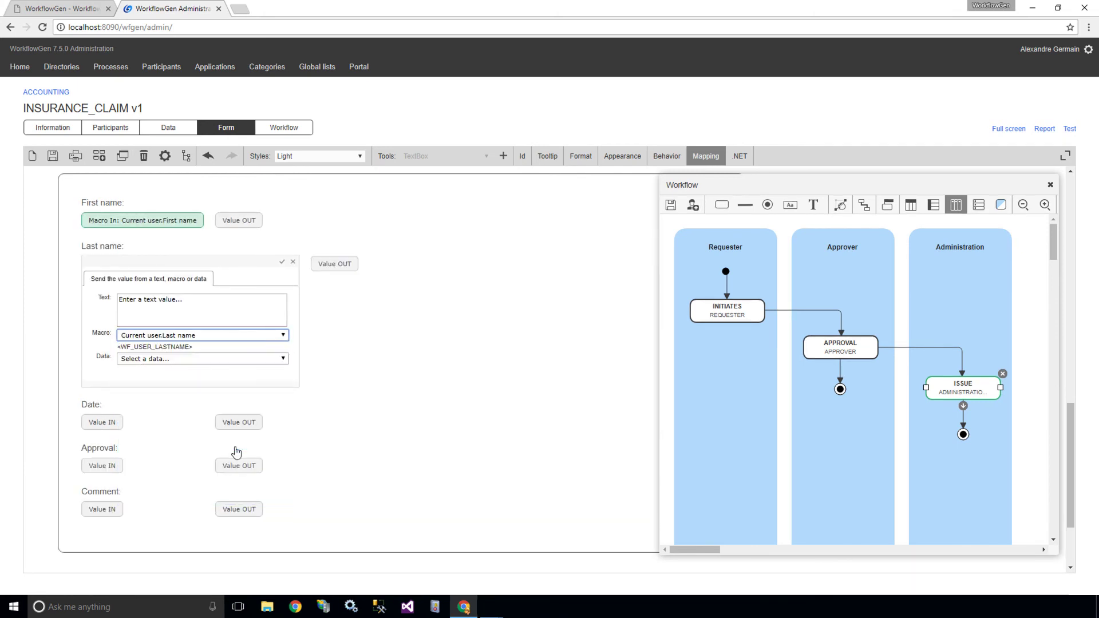
left_click(282, 261)
Step: Send the System.Date macro into the Date field of Insurance Claim Issue for the ISSUE action
left_click(98, 308)
left_click(143, 378)
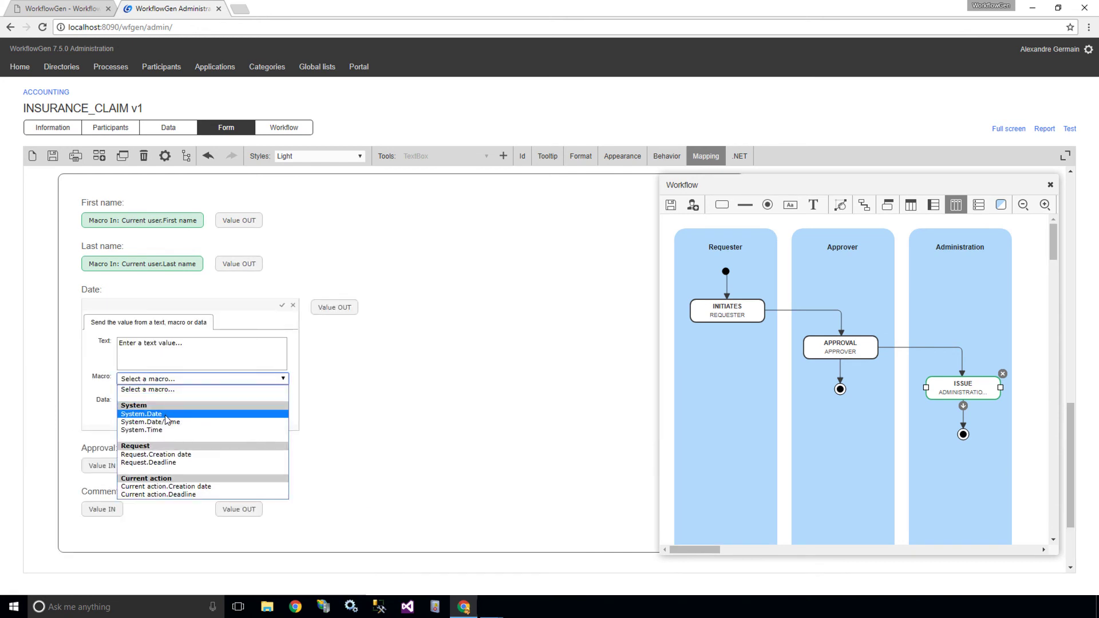
left_click(148, 415)
left_click(283, 305)
Step: Retrieve the Insurance Claim Issue Approval value into new data ISSUE_DECISION and save the form
left_click(241, 351)
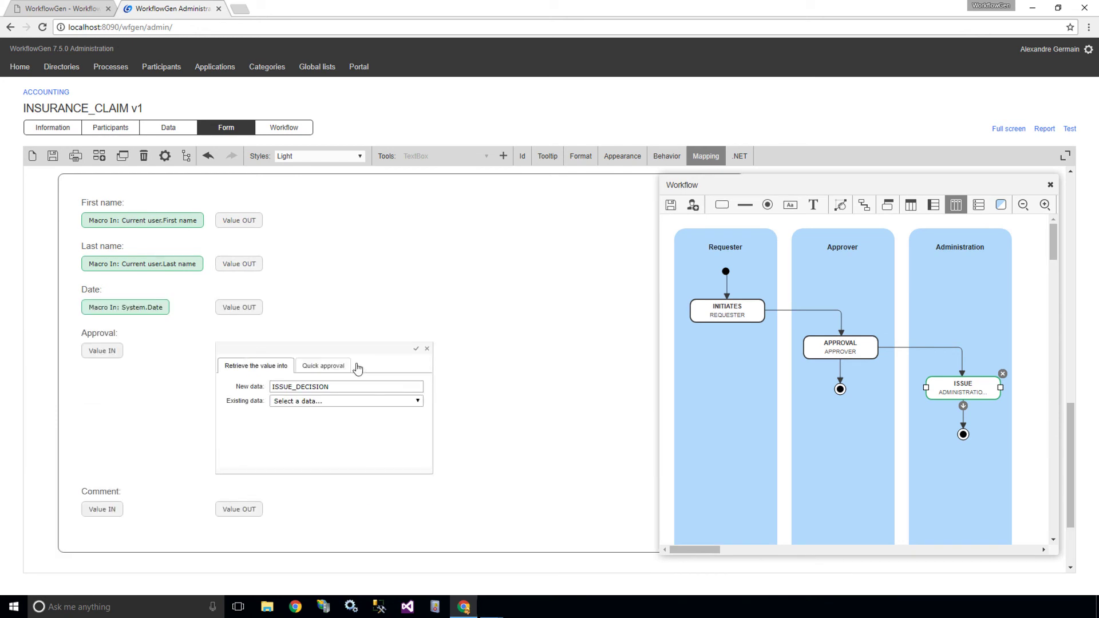
left_click(416, 349)
left_click(54, 154)
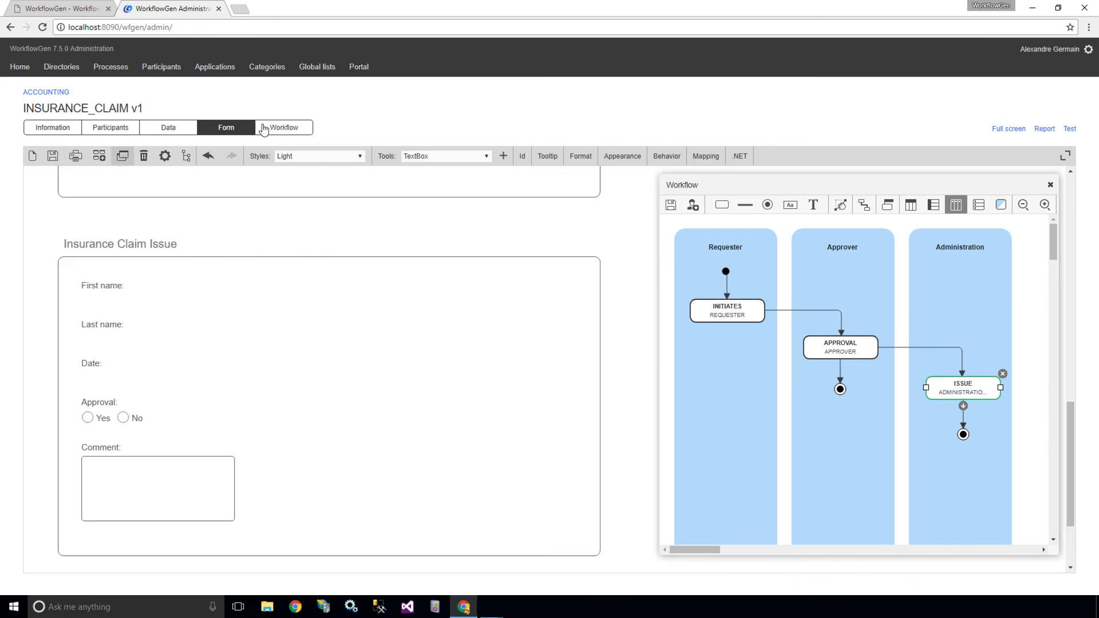
Step: In the workflow, give the APPROVAL to ISSUE transition a JavaScript condition requiring APPROVAL_DECISION to equal "YES", and save it
left_click(284, 127)
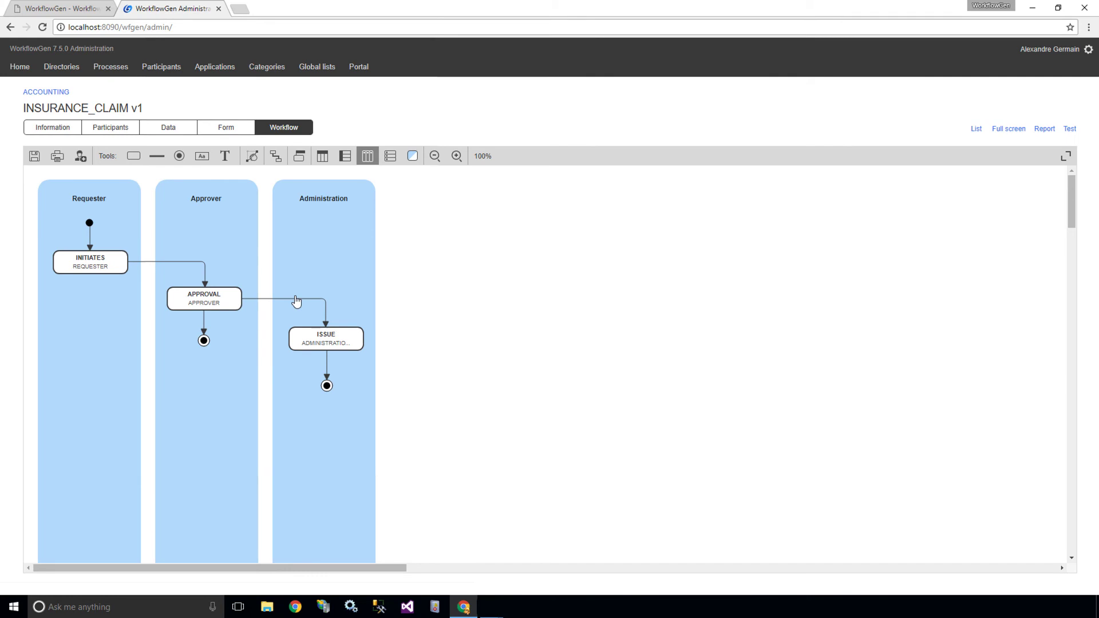
double_click(296, 297)
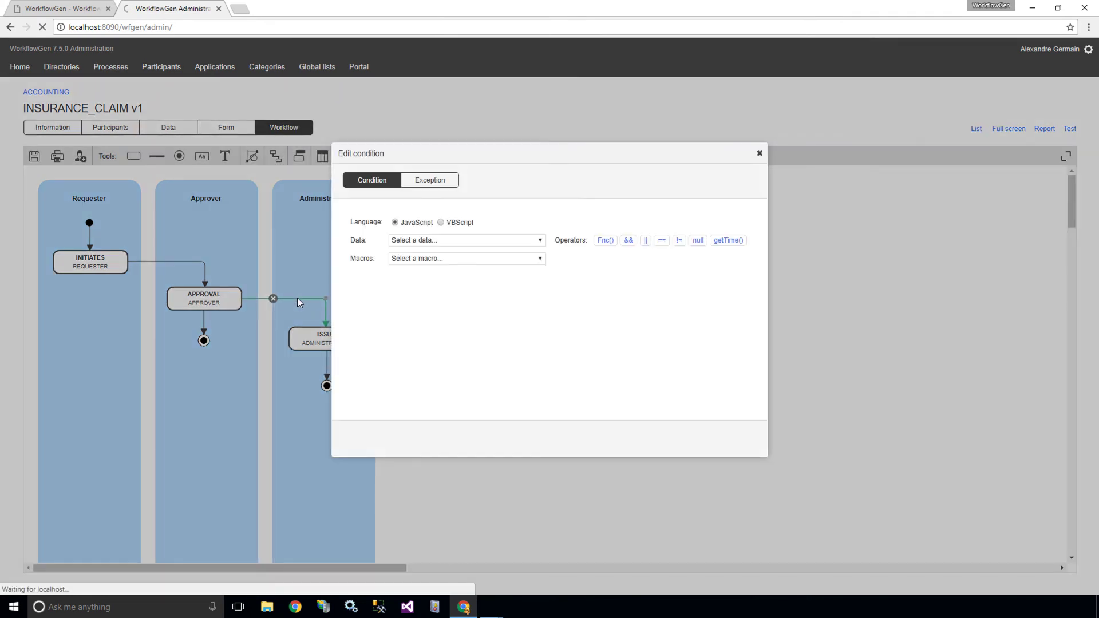
left_click(441, 224)
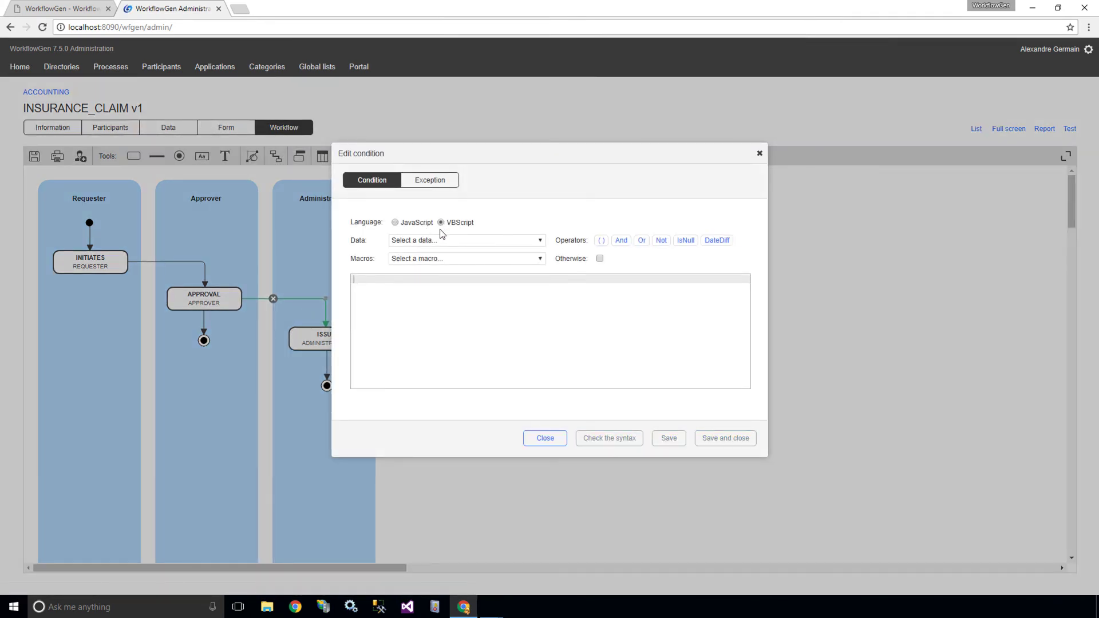
left_click(395, 223)
left_click(409, 242)
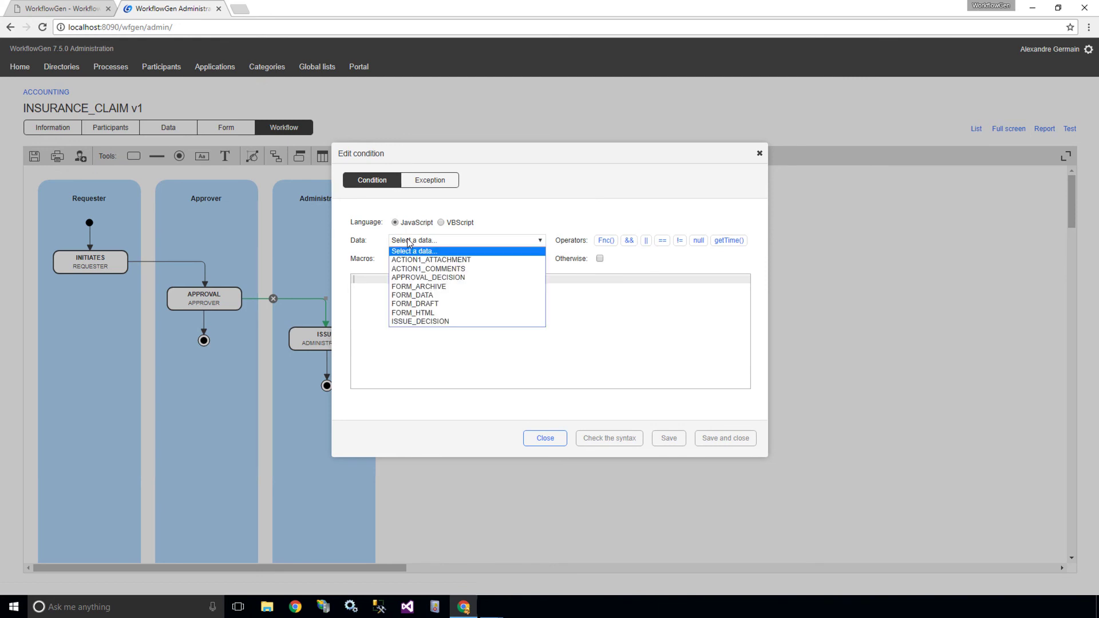
left_click(428, 277)
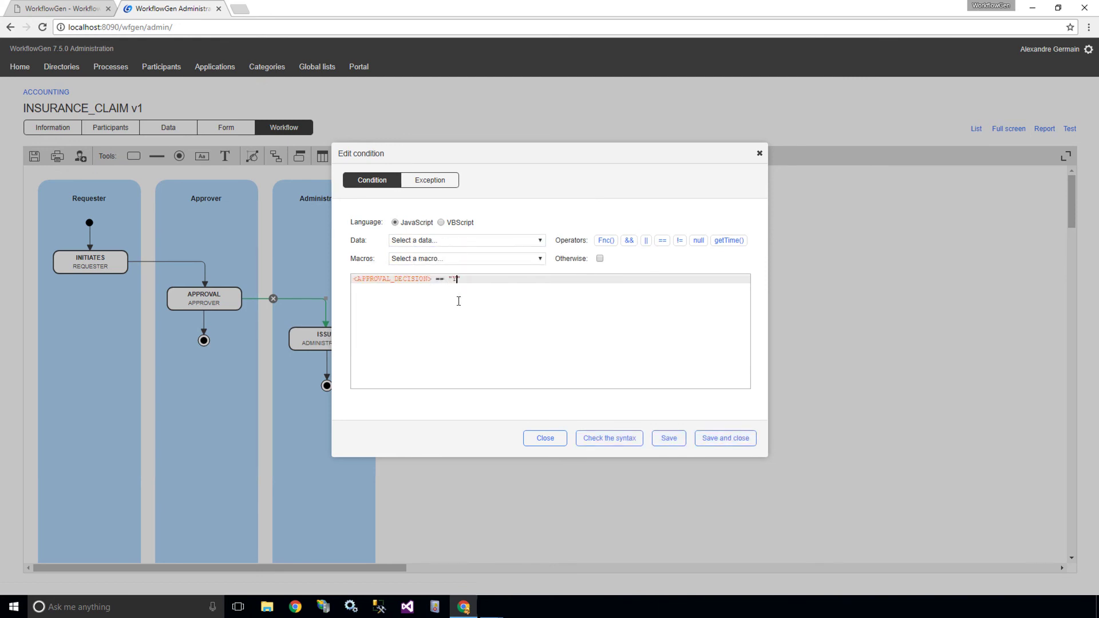
left_click(721, 444)
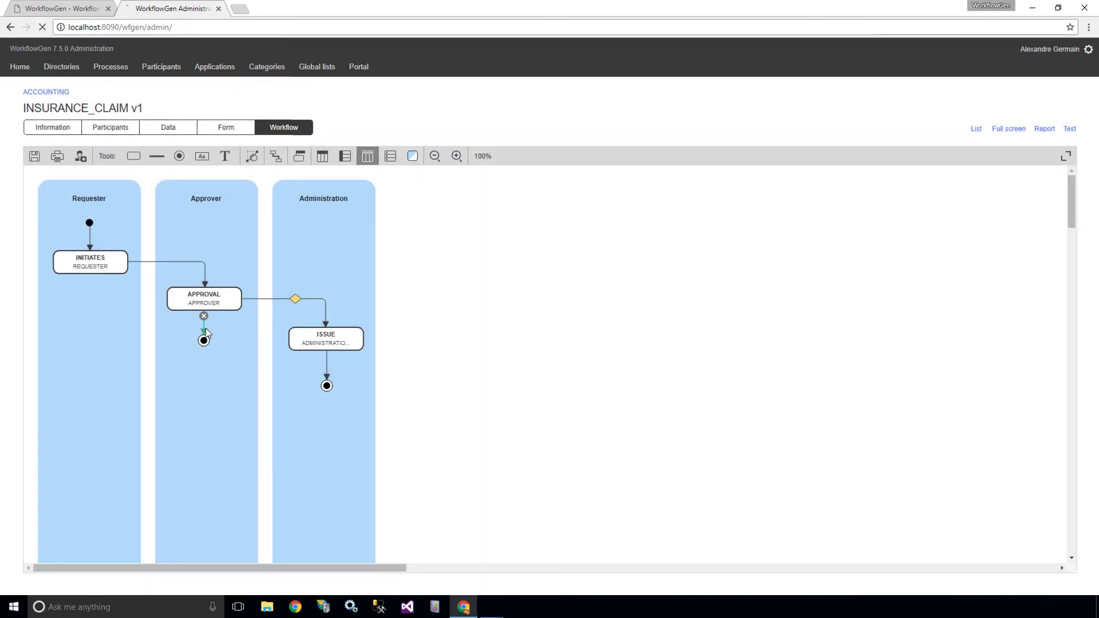
Step: Set the transition from APPROVAL to its end point to the Otherwise condition and save the workflow
double_click(205, 331)
left_click(600, 259)
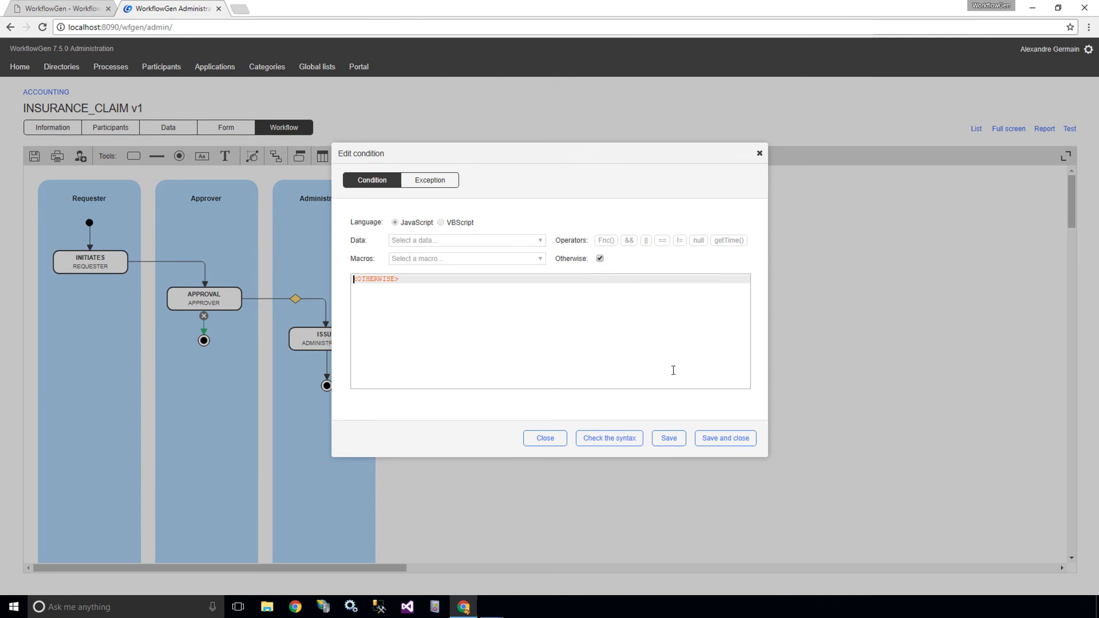
left_click(712, 440)
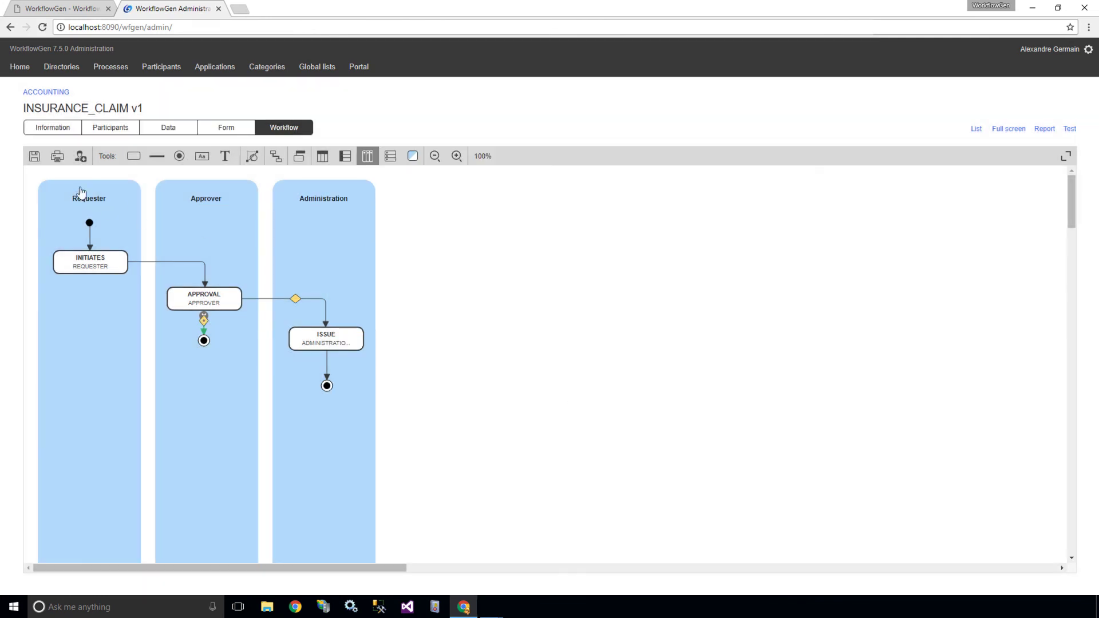
left_click(34, 156)
Step: Launch a test request of the process and add the claim item Gleemonex 150mg with number 1 and price 436.46
left_click(1070, 129)
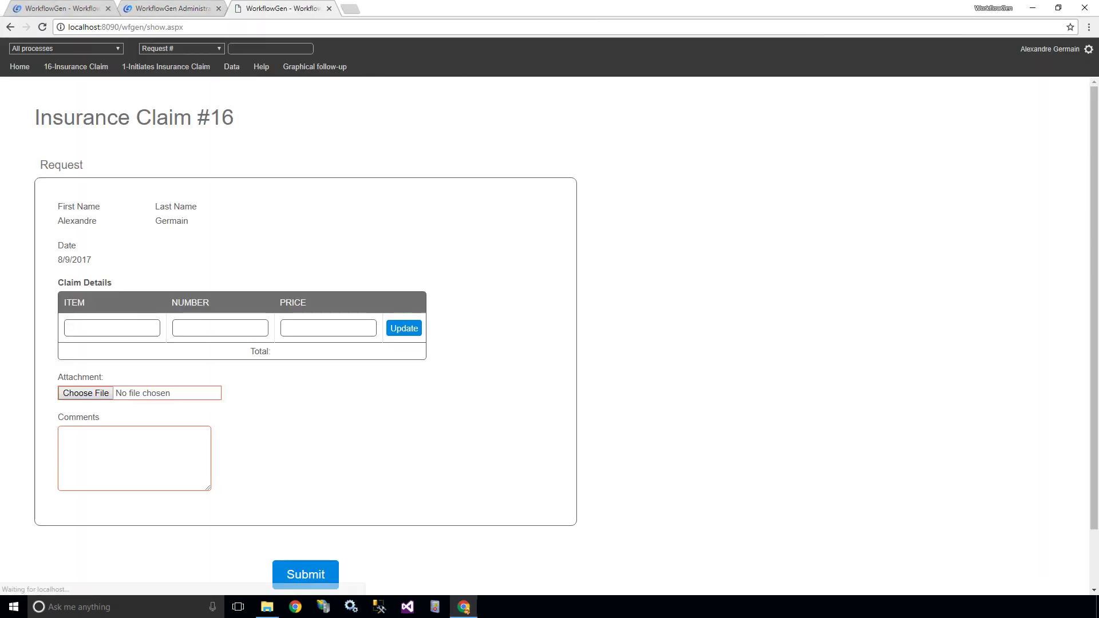
left_click(120, 328)
type("Gleemonex 1")
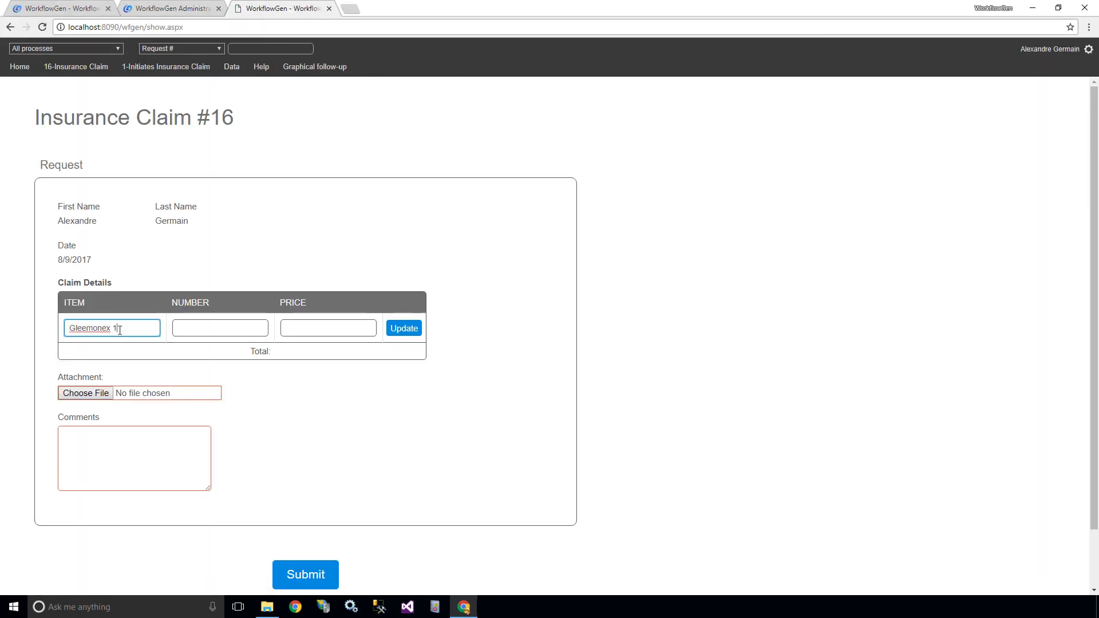
type("50mg")
left_click(189, 328)
type("1")
left_click(297, 329)
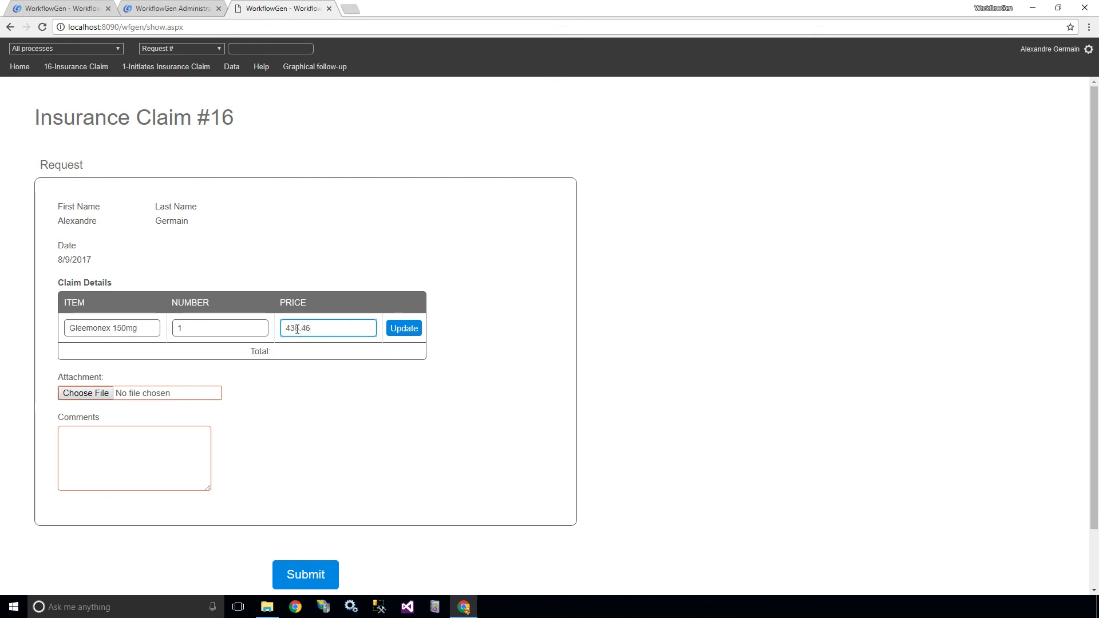
left_click(399, 332)
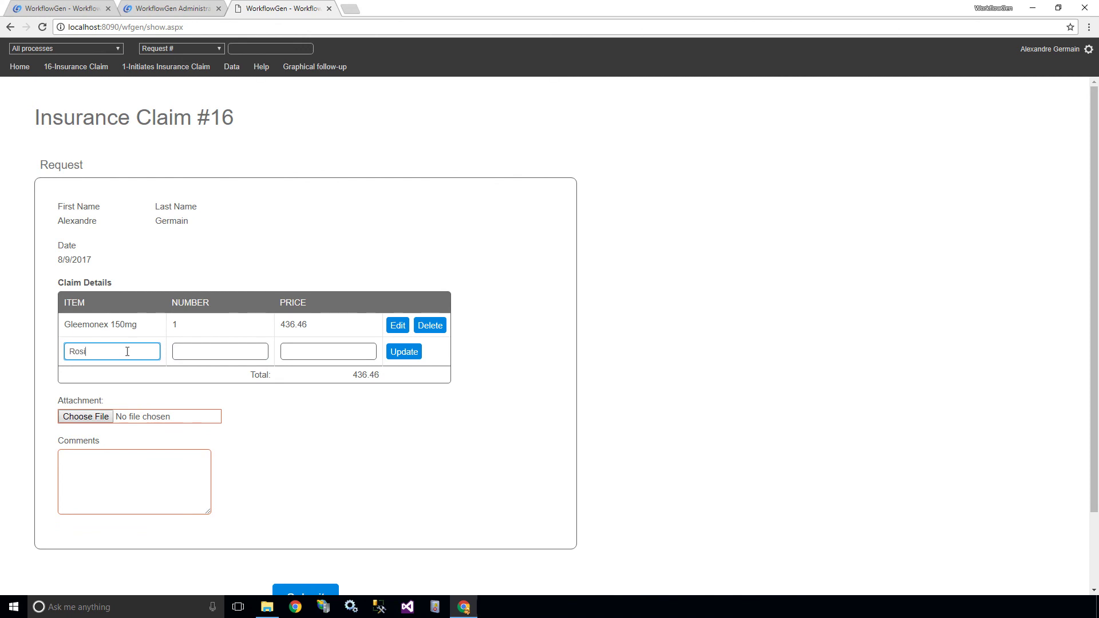
Step: Add a second claim item, Rosicline 20mg, with number 1 and price 210.12
key("Tab")
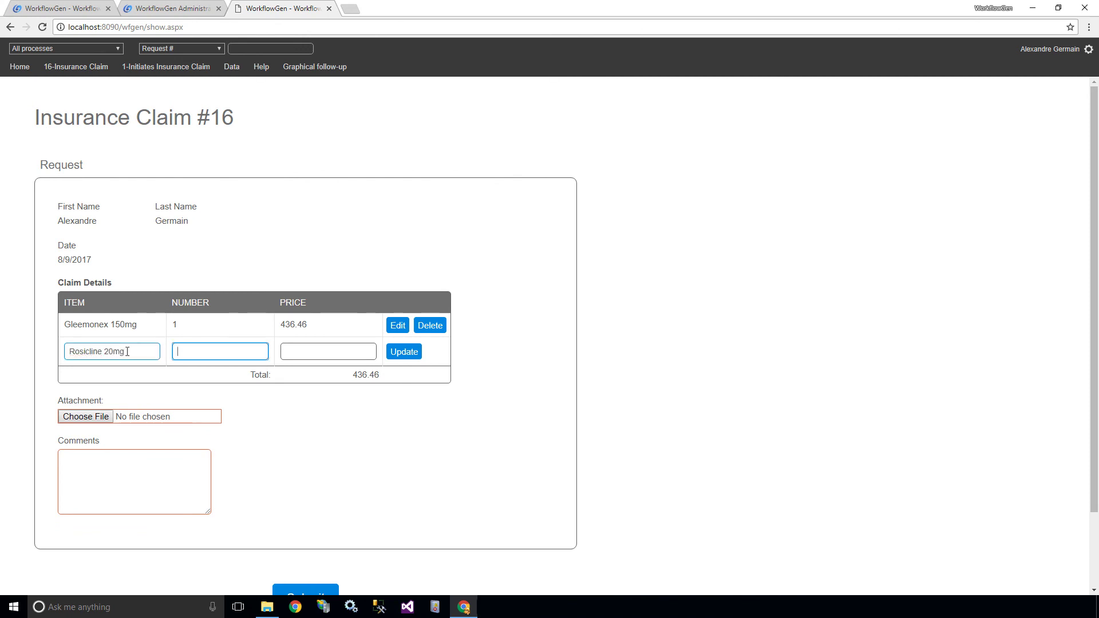
type("1")
key("Tab")
type("210.")
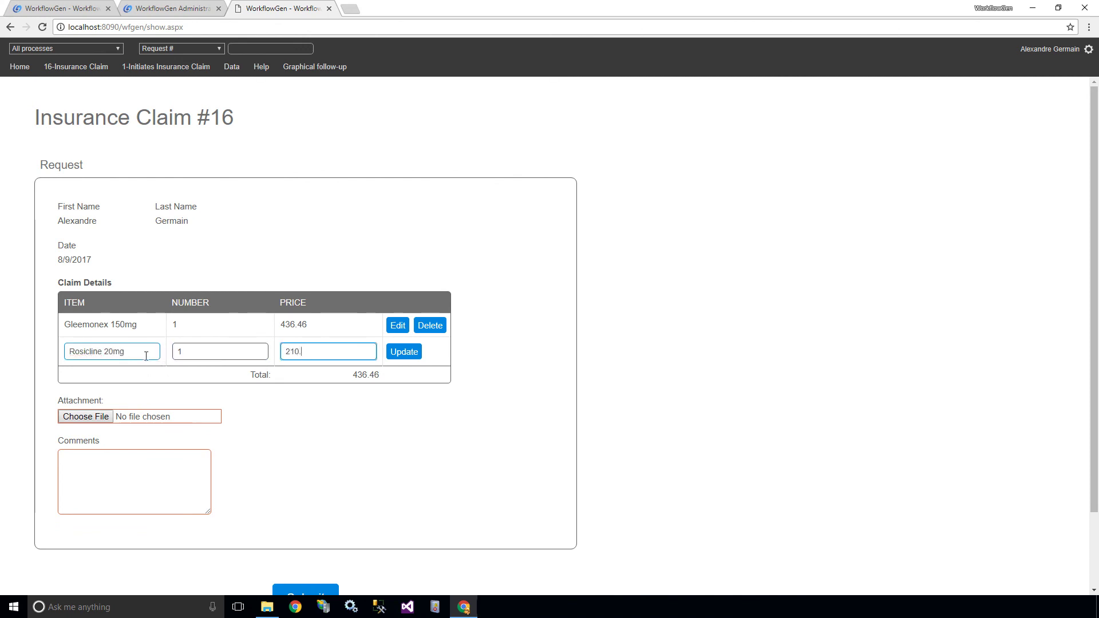
left_click(403, 351)
Step: Attach pharmacy-receipt.pdf from the Insurance folder in Documents to the claim request
left_click(95, 443)
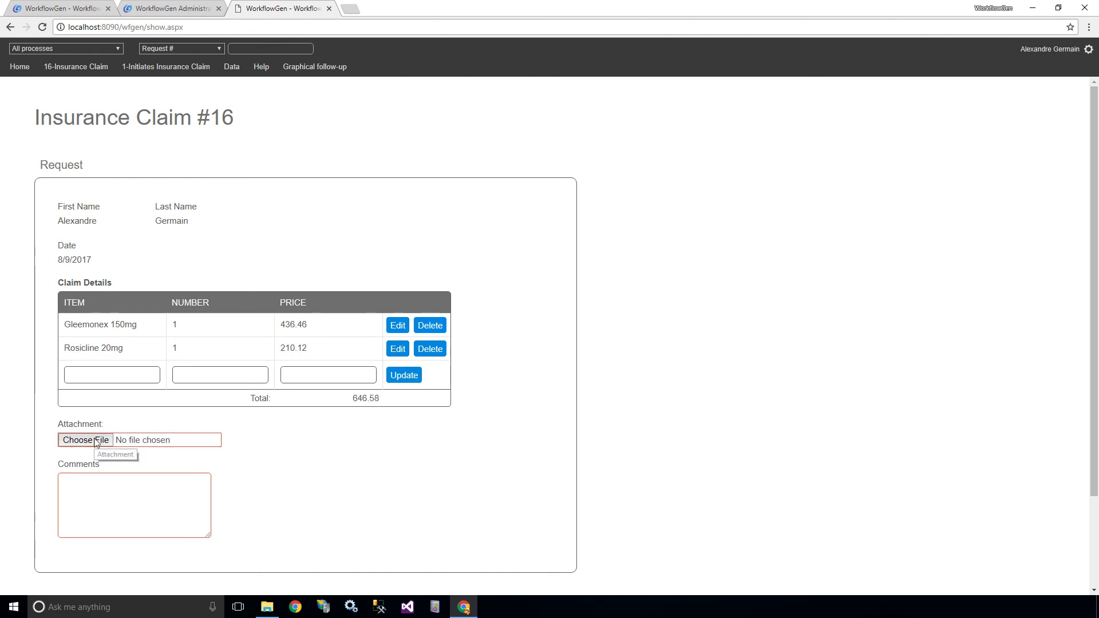
left_click(45, 208)
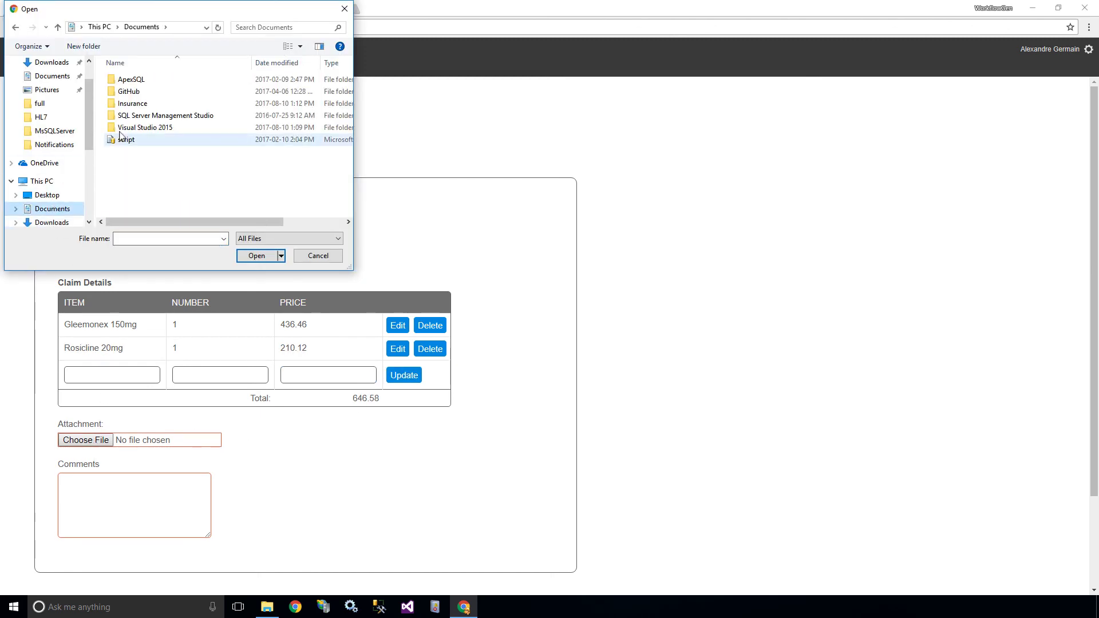
double_click(137, 104)
double_click(144, 80)
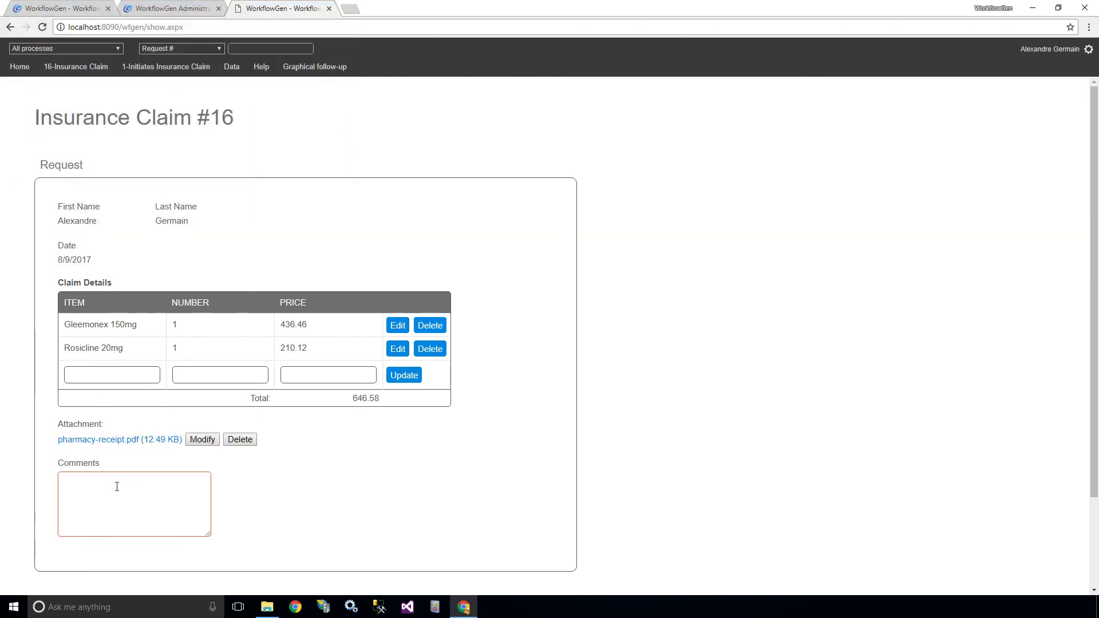
Step: Enter the comment "Medical Expenses" and submit the claim request
left_click(117, 487)
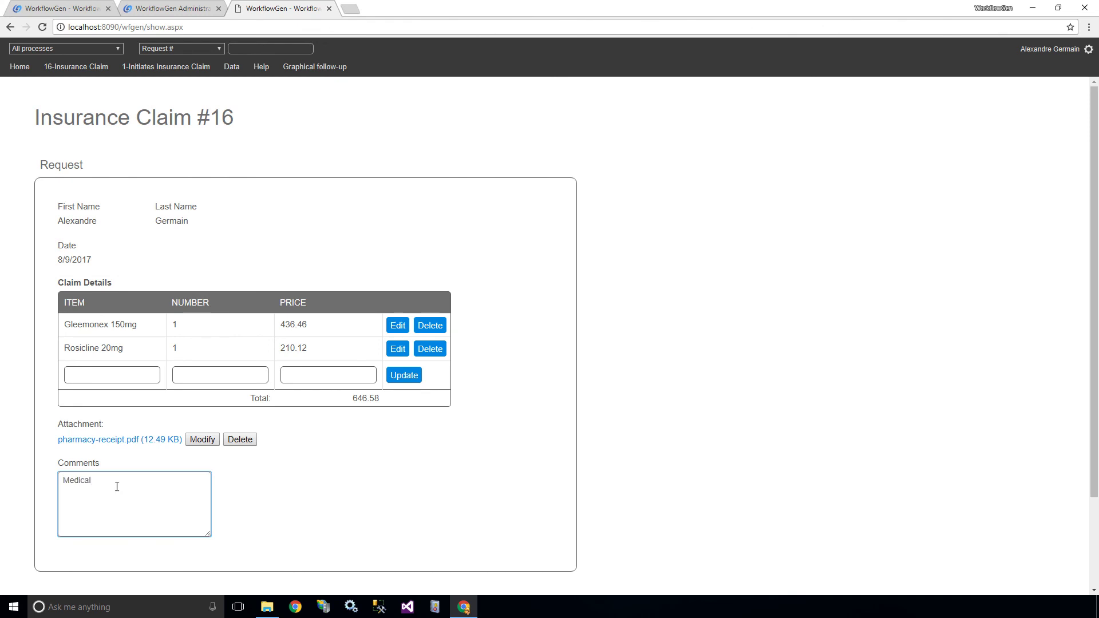
scroll(314, 479, "down", 2)
left_click(307, 508)
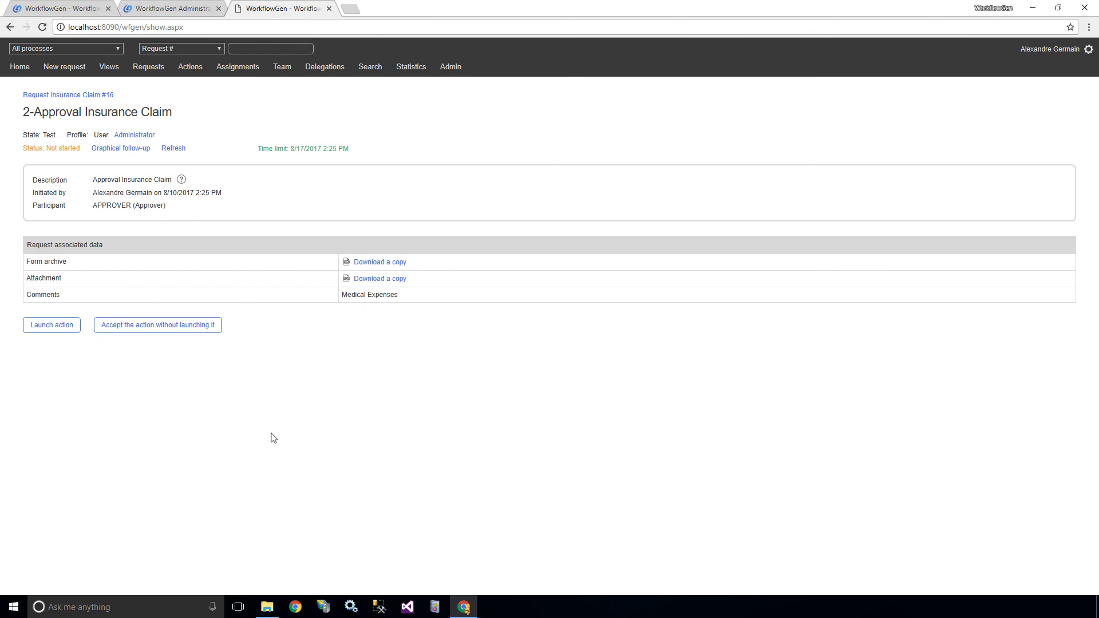
Step: Launch the Approval Insurance Claim action, answer the approval with Yes and submit the form
left_click(52, 328)
scroll(228, 428, "down", 5)
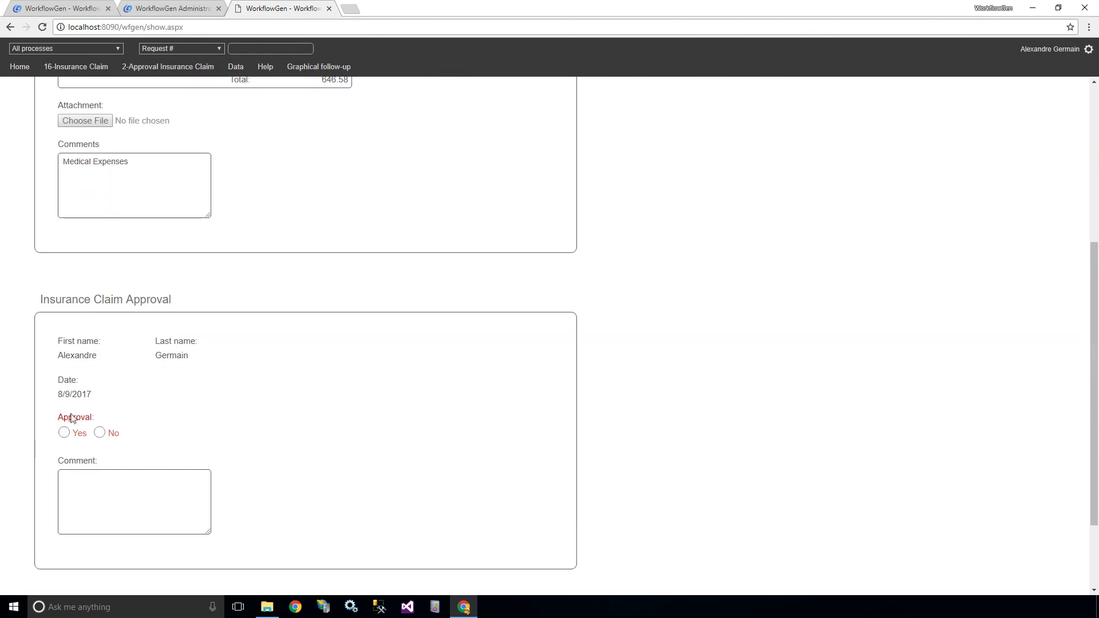
left_click(66, 431)
scroll(268, 464, "down", 2)
left_click(305, 508)
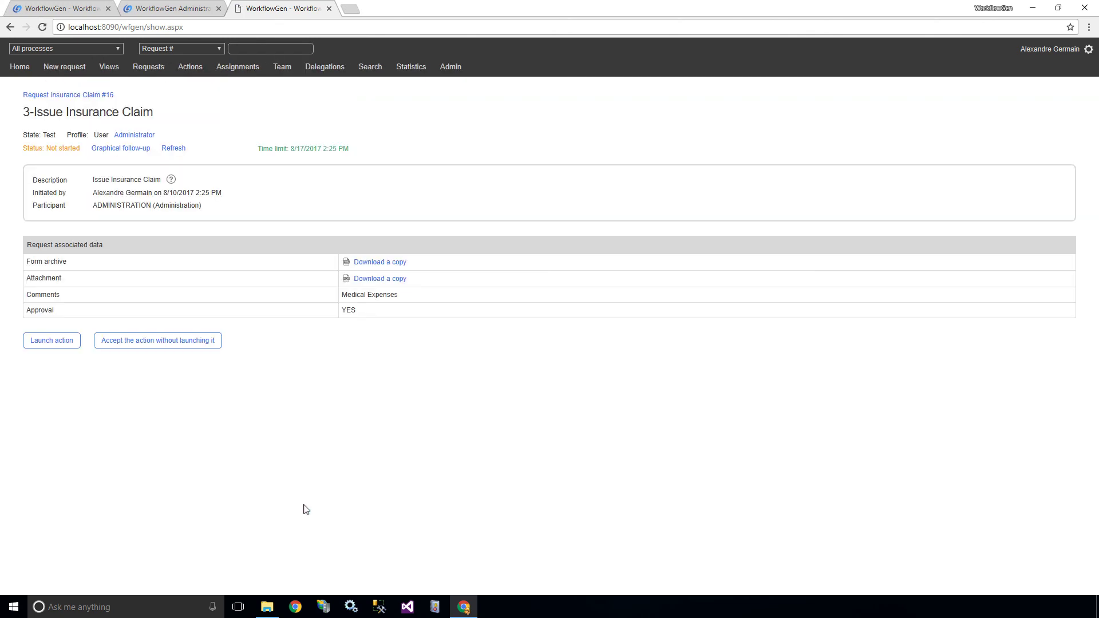
Step: Launch the Issue Insurance Claim action, set the Insurance Claim Issue approval to Yes and submit the form
left_click(58, 343)
scroll(289, 446, "down", 11)
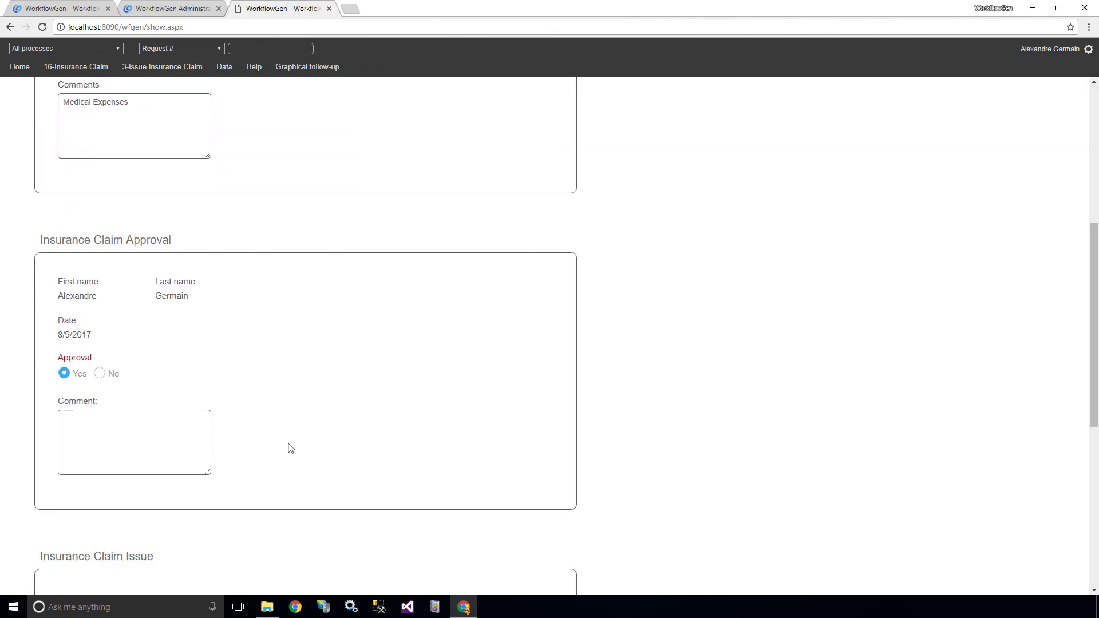
left_click(64, 441)
scroll(201, 429, "down", 2)
left_click(305, 508)
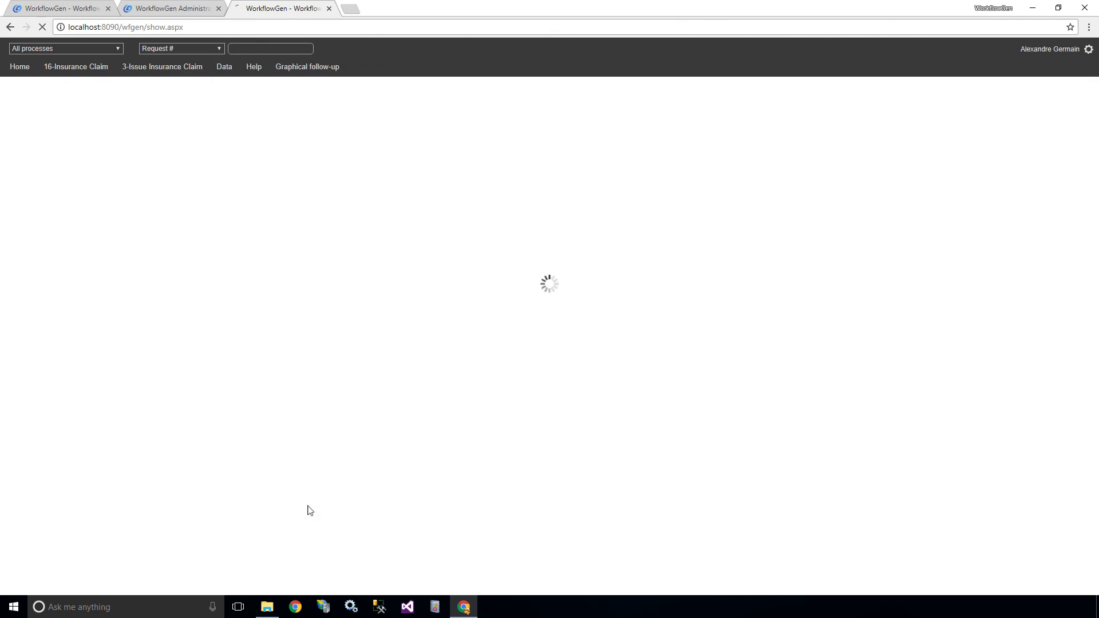